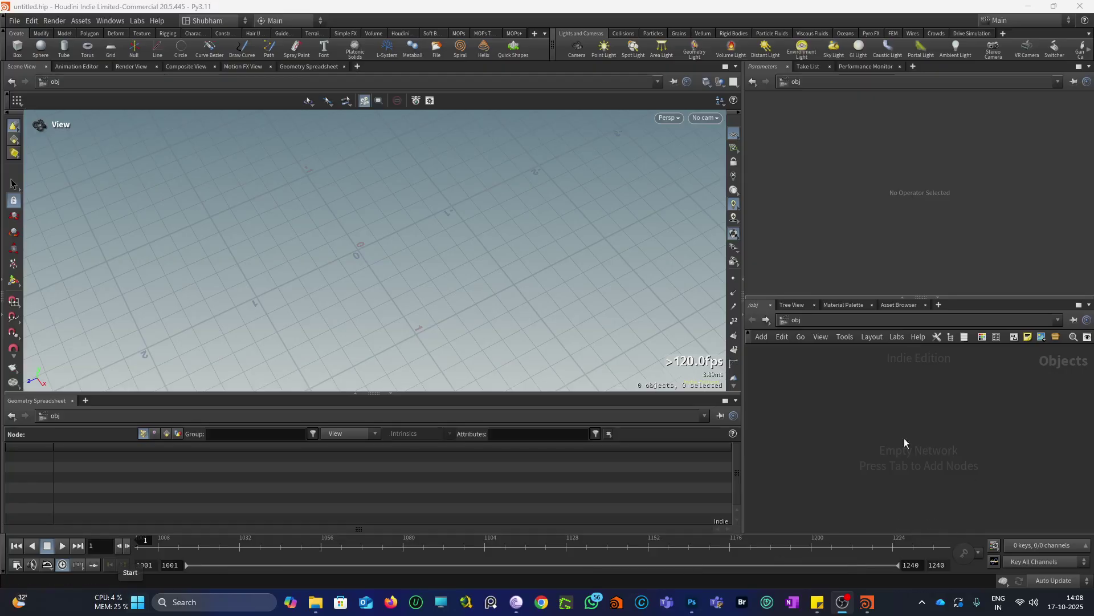
Create a Geometry object in the empty object network and go inside it.
{"action": "key", "text": "Tab"}
{"action": "type", "text": "geo"}
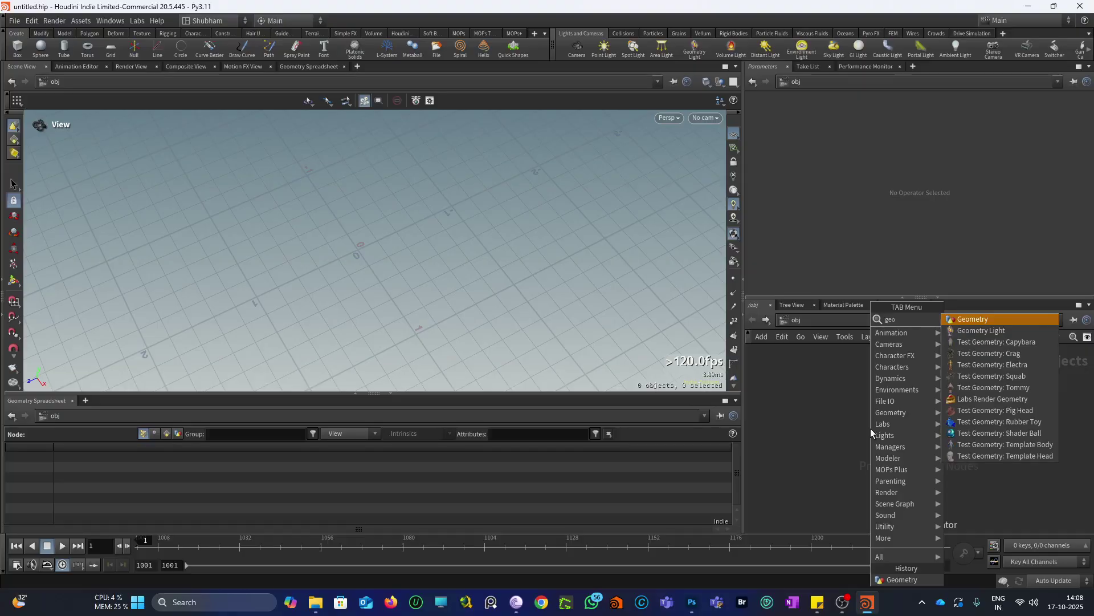
{"action": "key", "text": "Return"}
{"action": "double_click", "coordinate": [870, 428]}
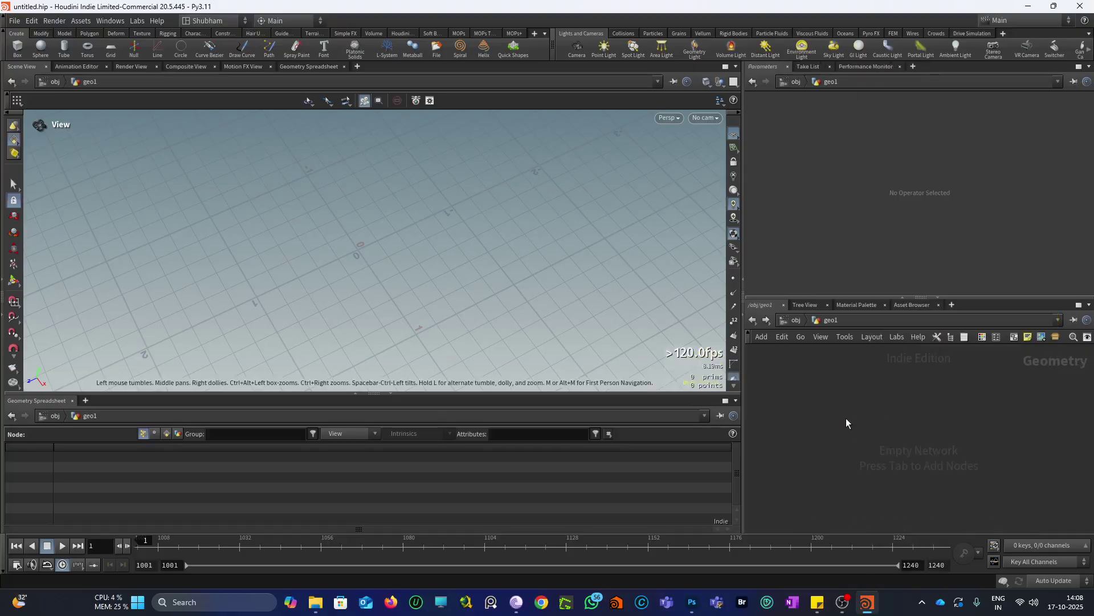
Add a polygon Circle node to the geometry network and set its orientation to ZX Plane.
{"action": "key", "text": "Tab"}
{"action": "type", "text": "cir"}
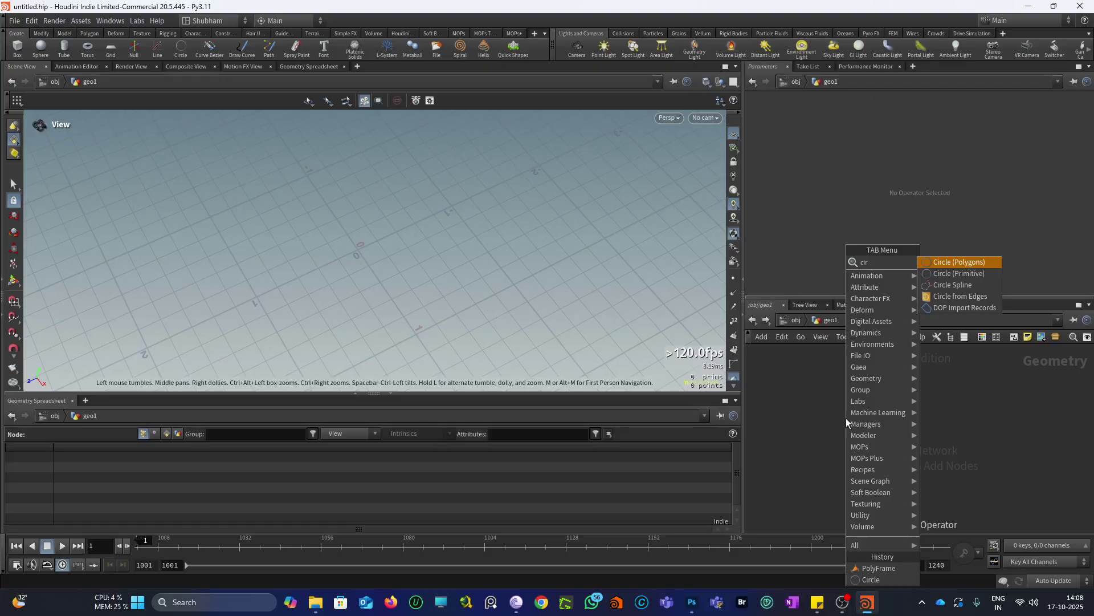
{"action": "key", "text": "Return"}
{"action": "left_click", "coordinate": [846, 422]}
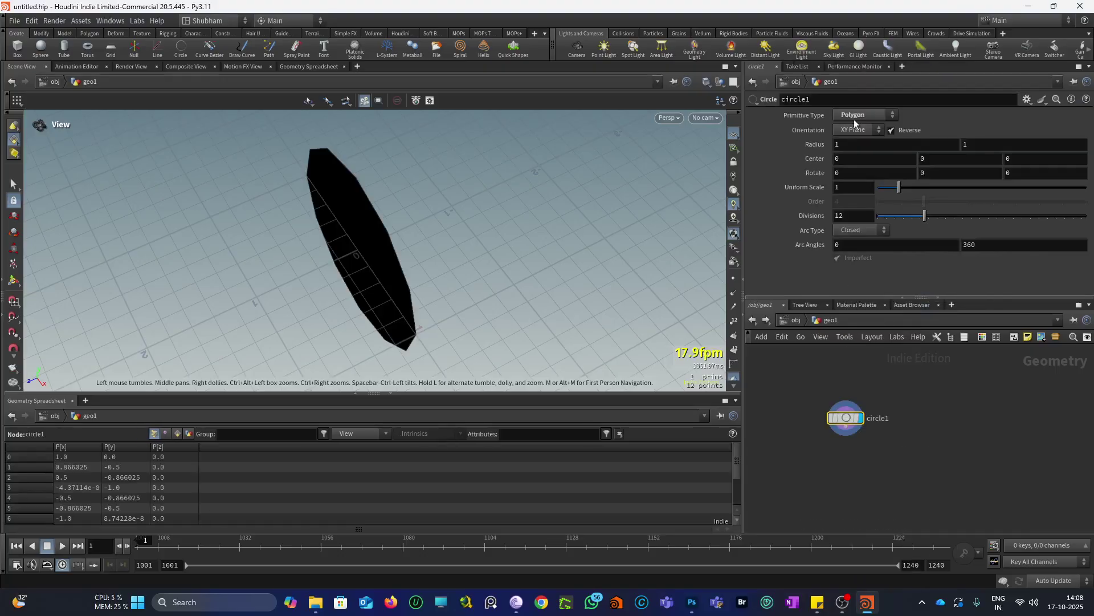
{"action": "left_click", "coordinate": [855, 129]}
{"action": "left_click", "coordinate": [854, 163]}
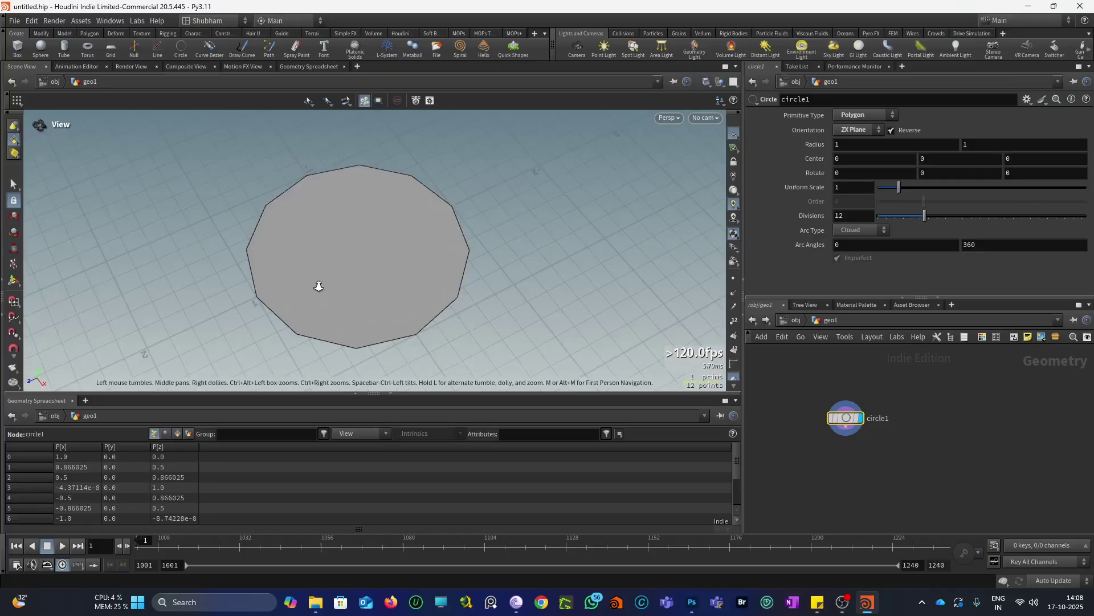
{"action": "middle_click_drag", "start_coordinate": [849, 443], "coordinate": [833, 423]}
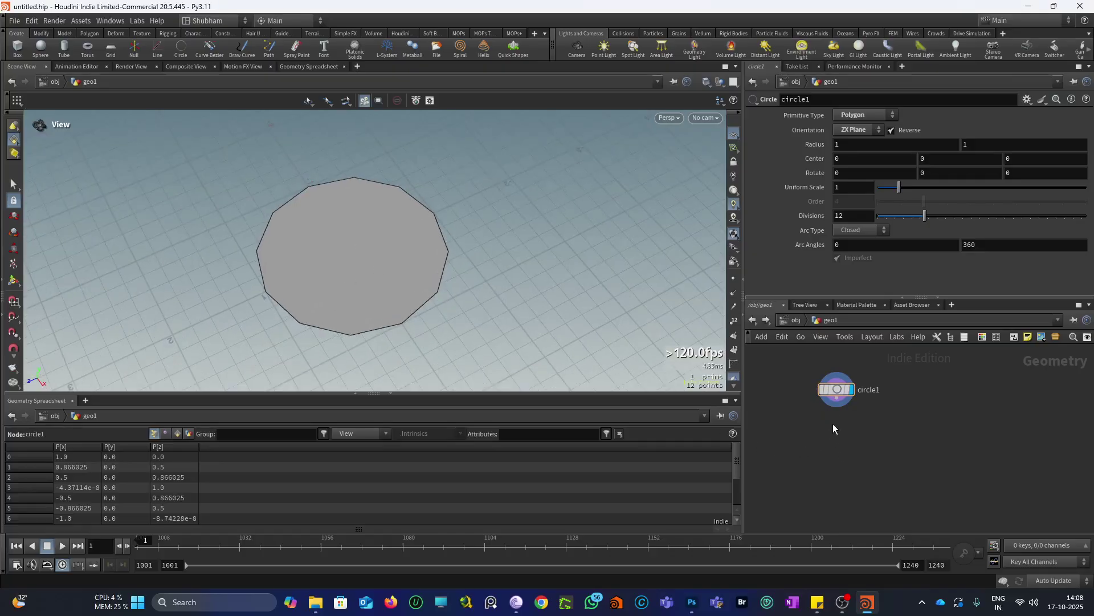
Add a PolyFrame node below the circle node, wired to its output.
{"action": "key", "text": "Tab"}
{"action": "type", "text": "polyfra"}
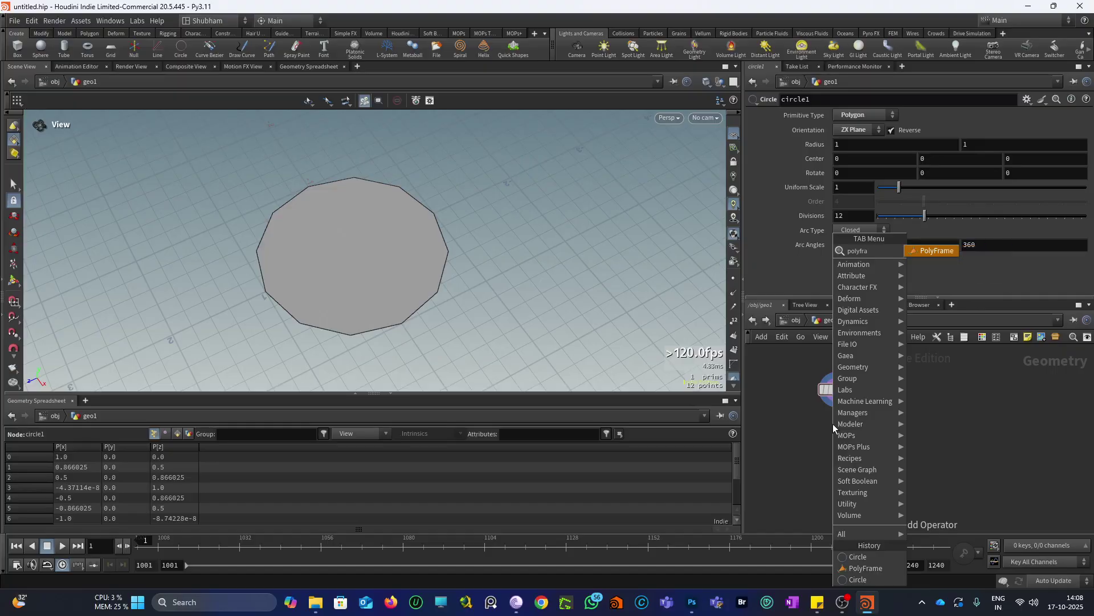
{"action": "key", "text": "Return"}
{"action": "left_click", "coordinate": [833, 423]}
{"action": "left_click_drag", "start_coordinate": [835, 408], "coordinate": [833, 420]}
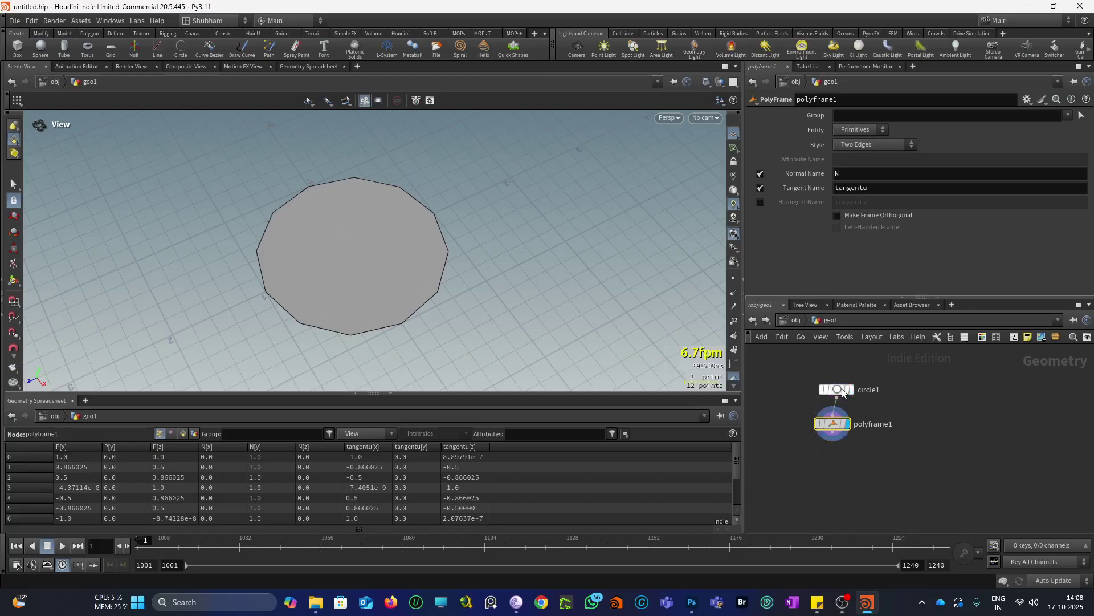
Enable the PolyFrame's bitangent attribute output and set its style to First Edge.
{"action": "left_click", "coordinate": [761, 203]}
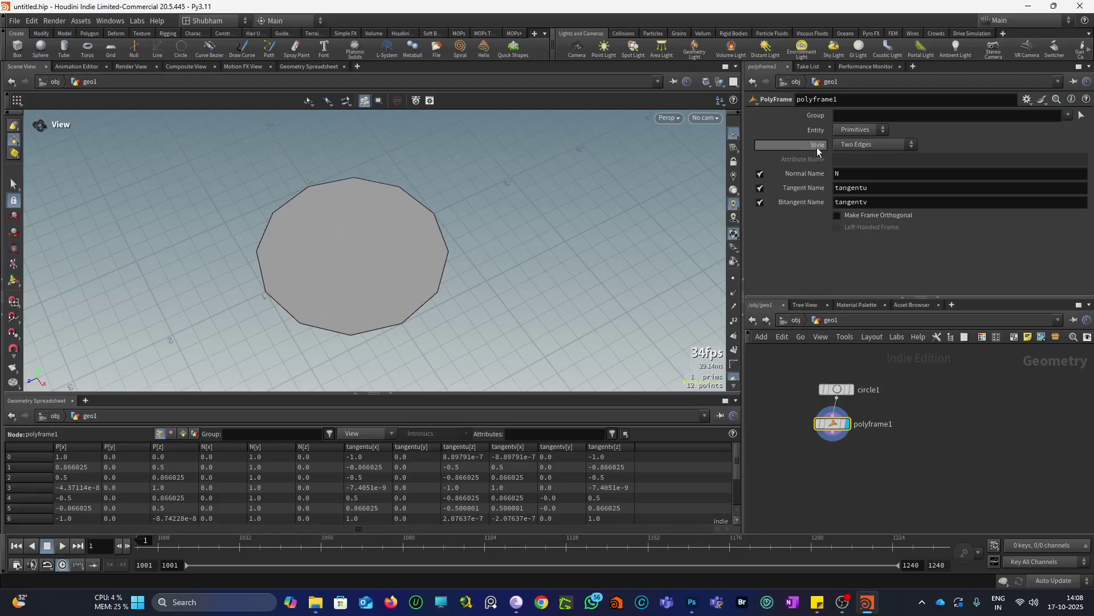
{"action": "left_click", "coordinate": [855, 145]}
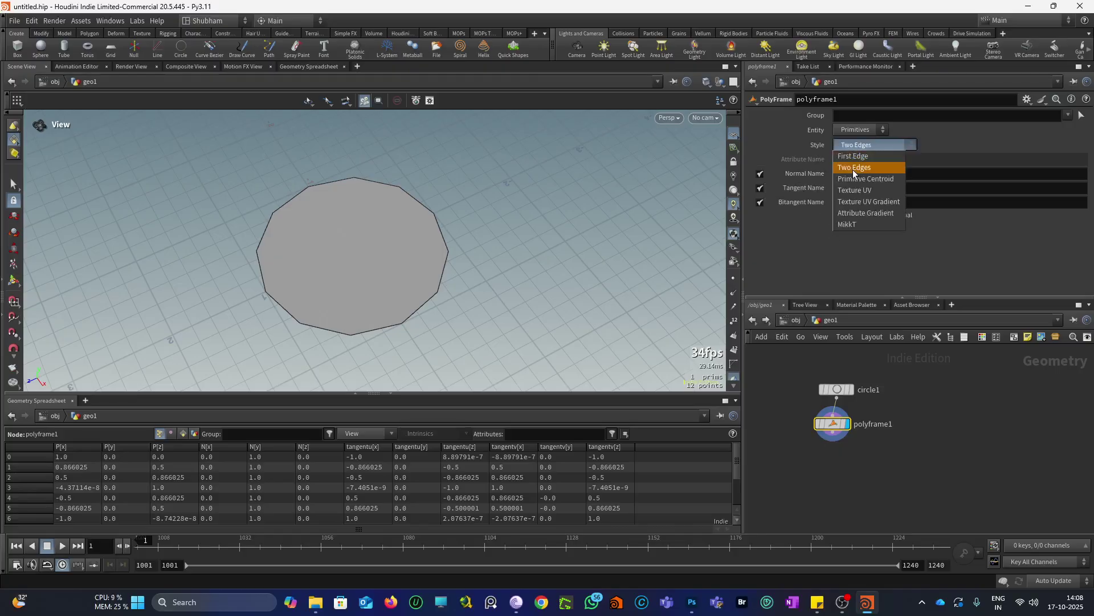
{"action": "left_click", "coordinate": [853, 169]}
{"action": "left_click", "coordinate": [856, 146]}
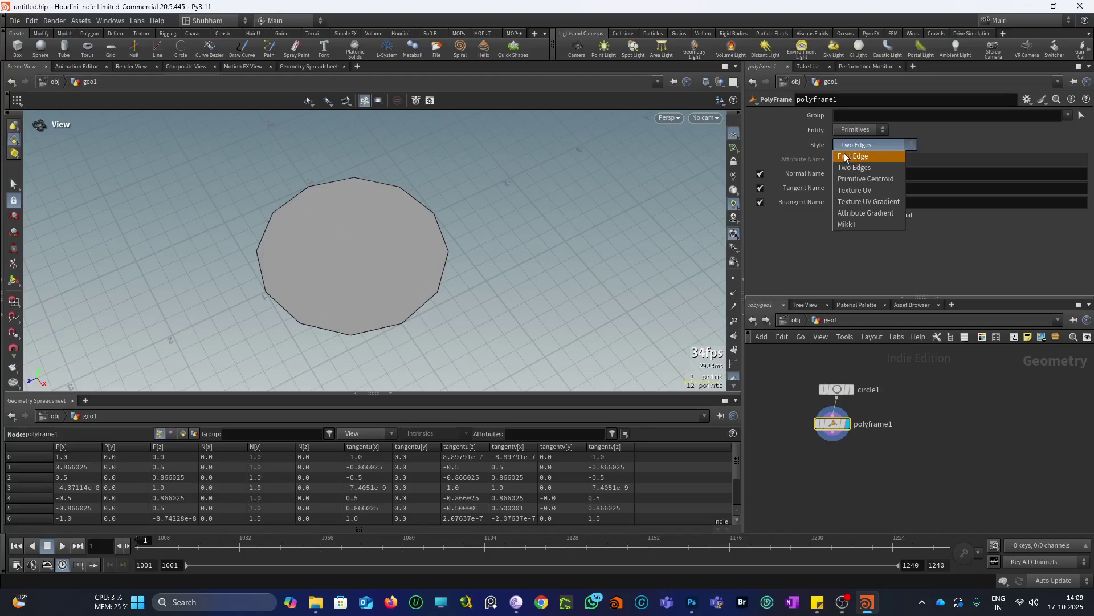
{"action": "left_click", "coordinate": [863, 157]}
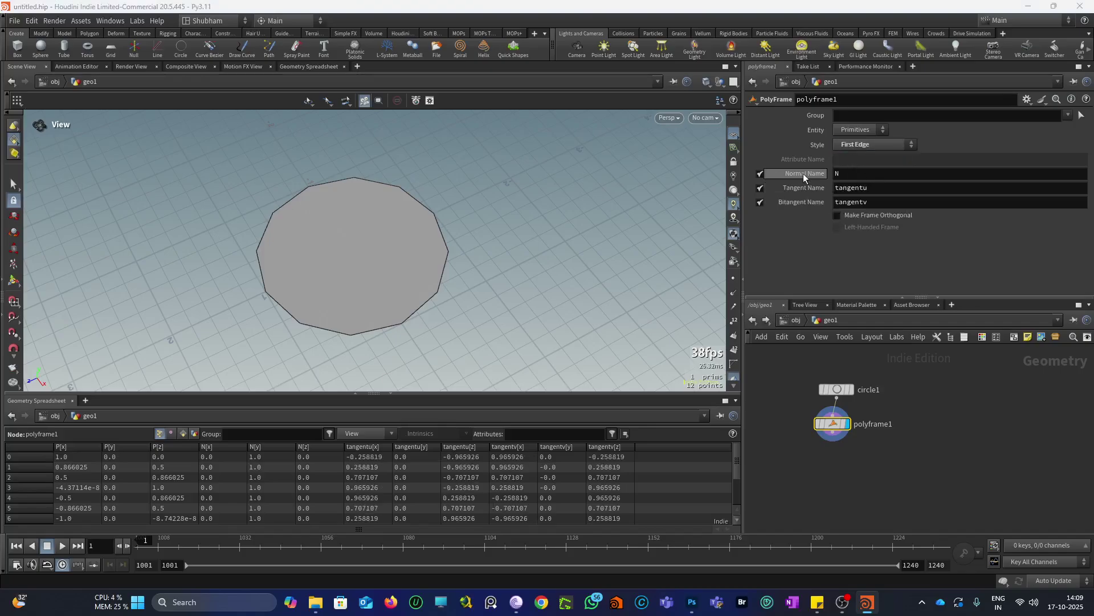
Turn on viewport visualization of the PolyFrame's N, tangentu and tangentv point attributes.
{"action": "left_click", "coordinate": [806, 424]}
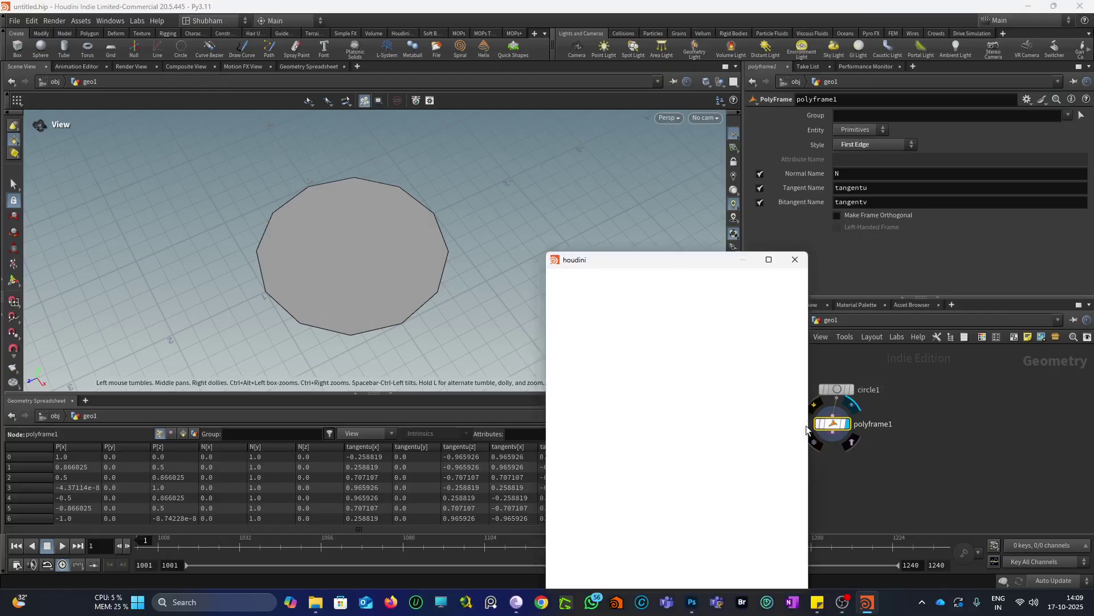
{"action": "left_click", "coordinate": [557, 352]}
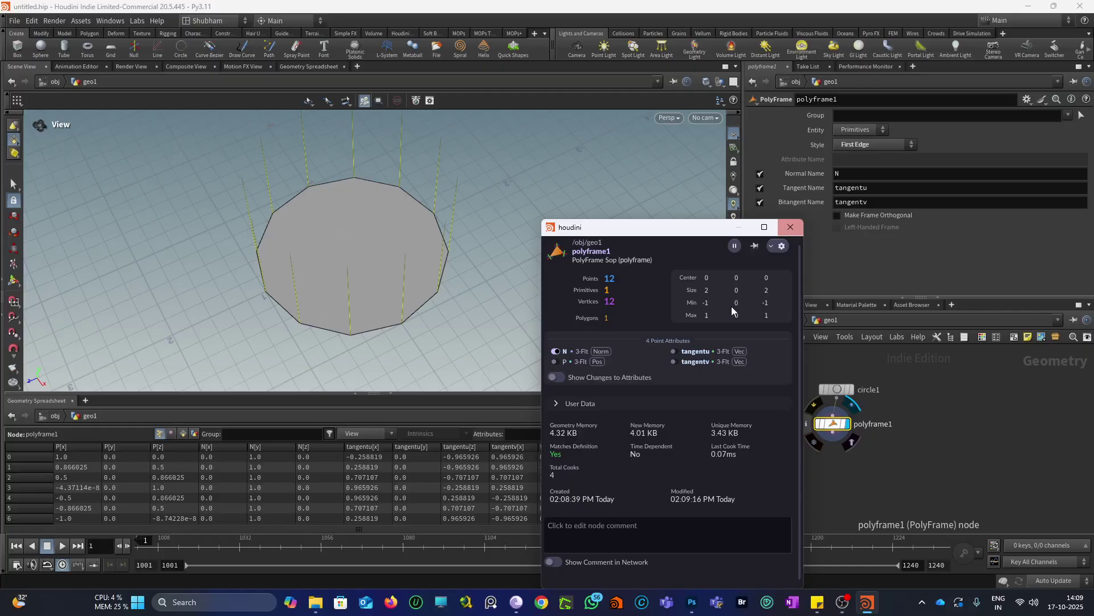
{"action": "left_click", "coordinate": [675, 351]}
{"action": "left_click", "coordinate": [674, 362]}
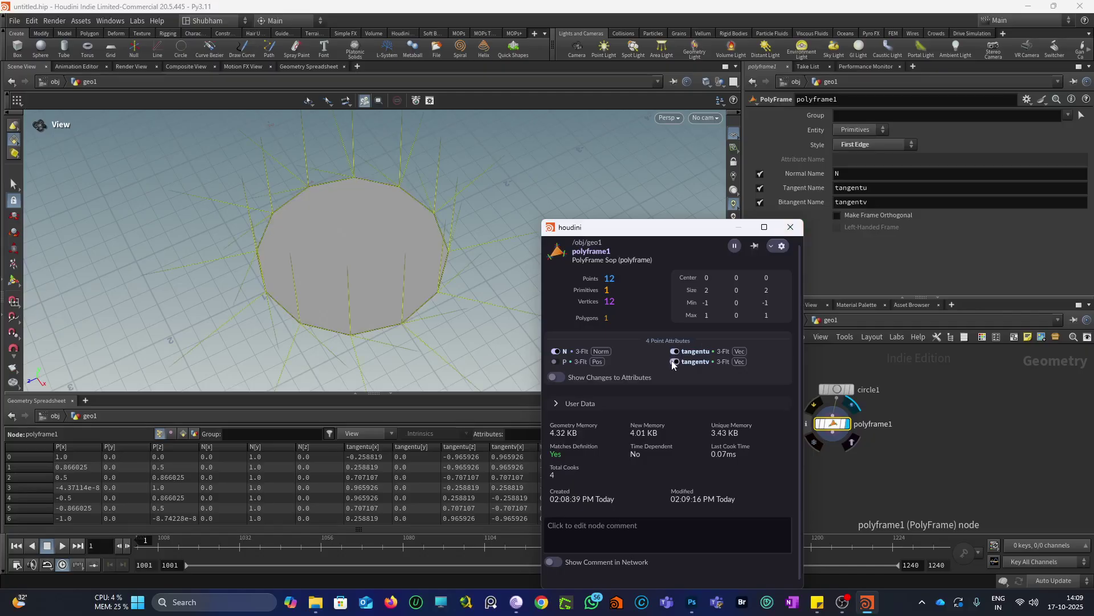
{"action": "left_click", "coordinate": [791, 227]}
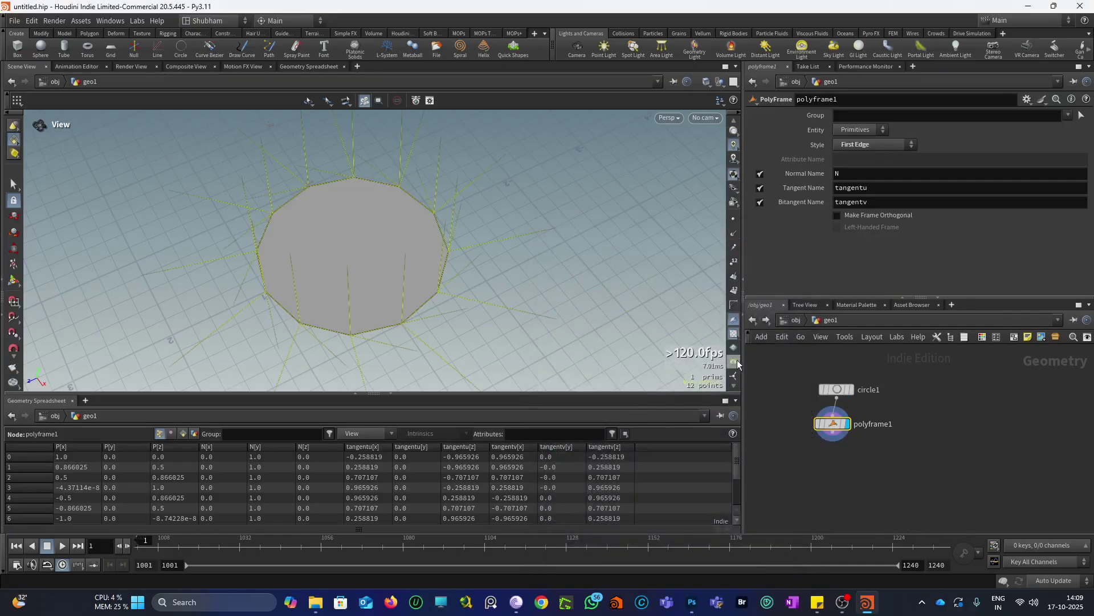
Change the marker color of the N point attribute visualizer to blue.
{"action": "scroll", "coordinate": [735, 365], "scroll_direction": "down", "scroll_amount": 3}
{"action": "left_click", "coordinate": [734, 337]}
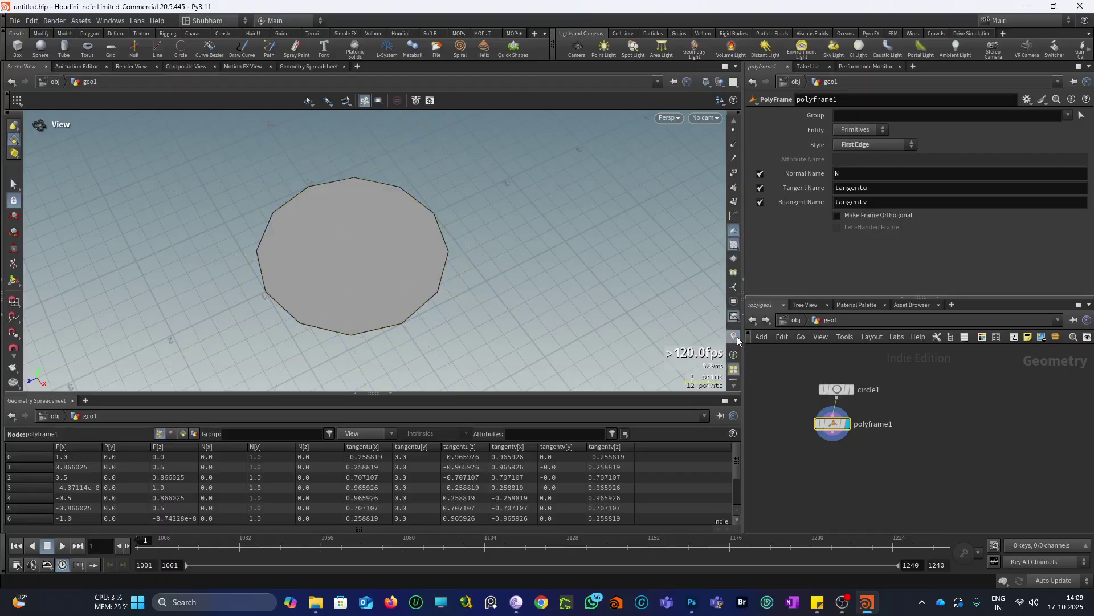
{"action": "left_click", "coordinate": [734, 337]}
{"action": "left_click", "coordinate": [843, 300]}
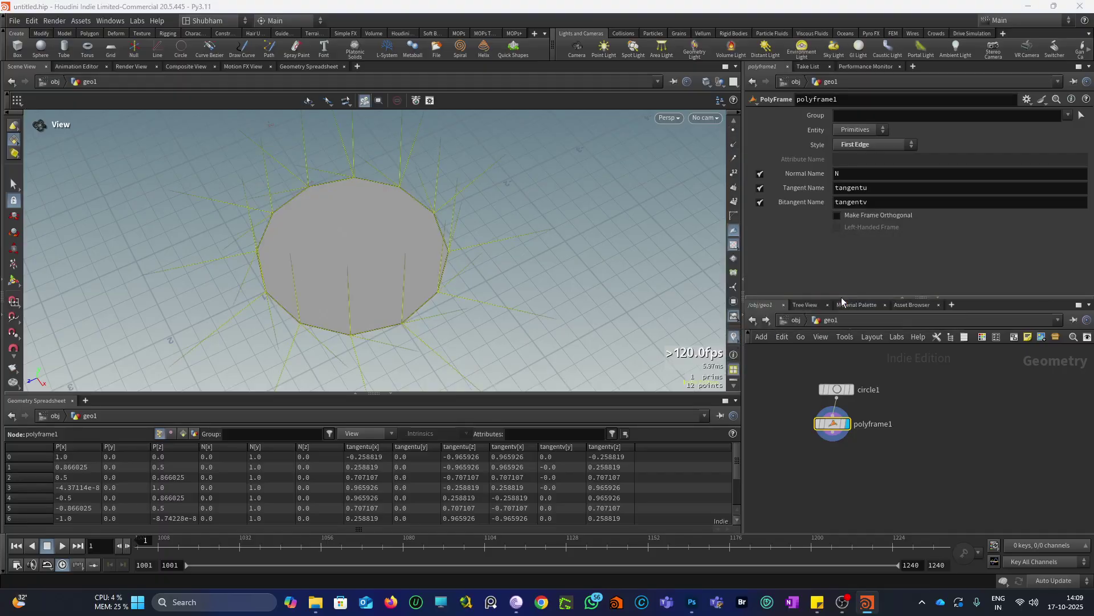
{"action": "left_click", "coordinate": [798, 390]}
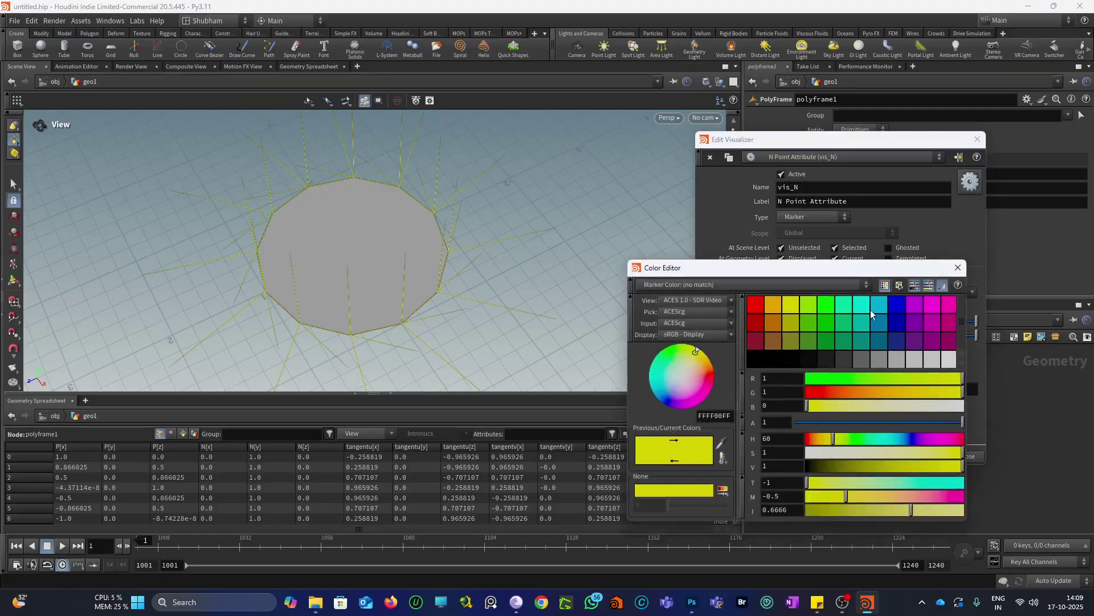
{"action": "left_click", "coordinate": [895, 305]}
{"action": "left_click", "coordinate": [958, 267]}
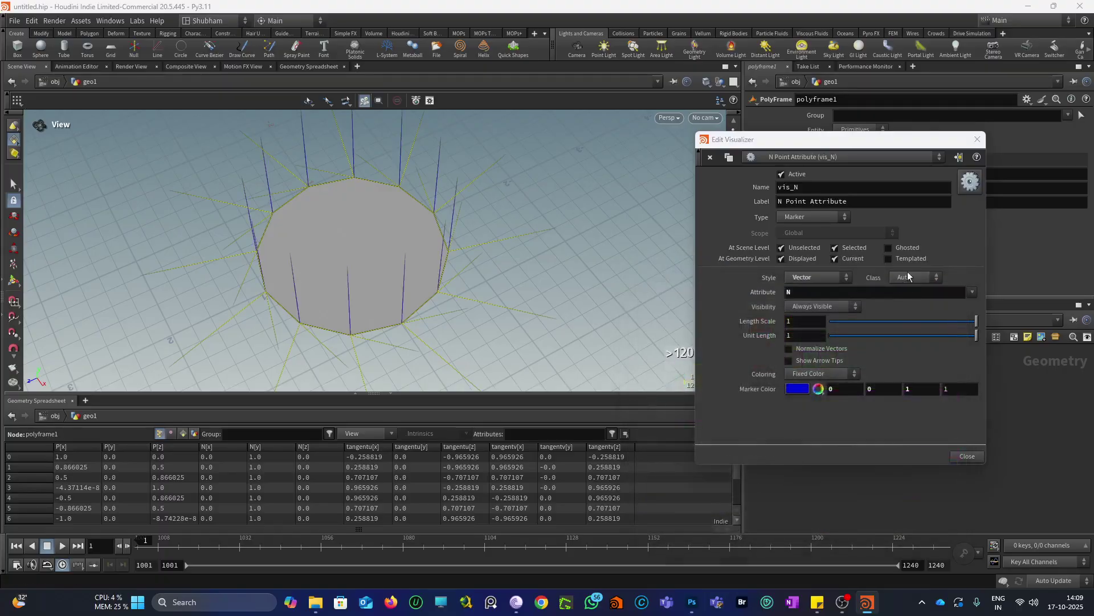
{"action": "left_click", "coordinate": [977, 139]}
Change the marker color of the tangentu point attribute visualizer to red.
{"action": "left_click", "coordinate": [734, 337]}
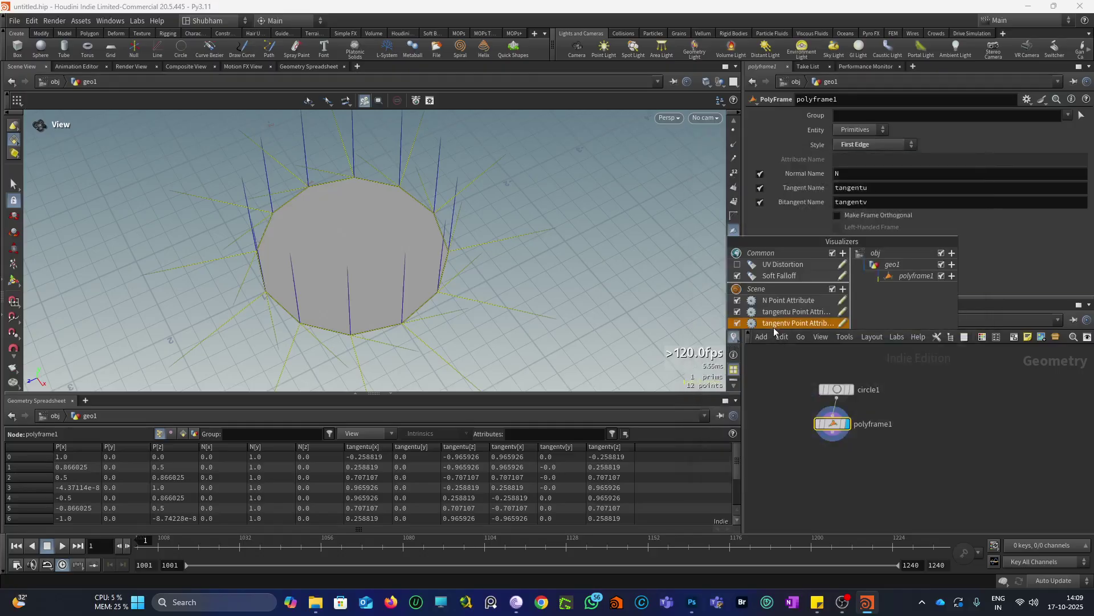
{"action": "left_click", "coordinate": [844, 313]}
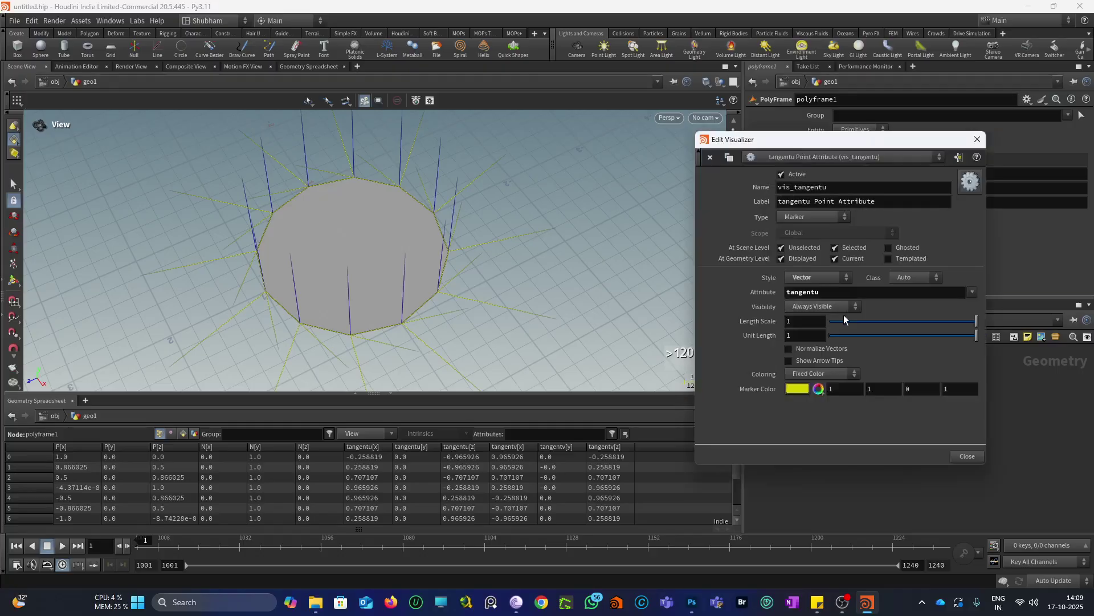
{"action": "left_click", "coordinate": [798, 389]}
{"action": "left_click", "coordinate": [757, 305]}
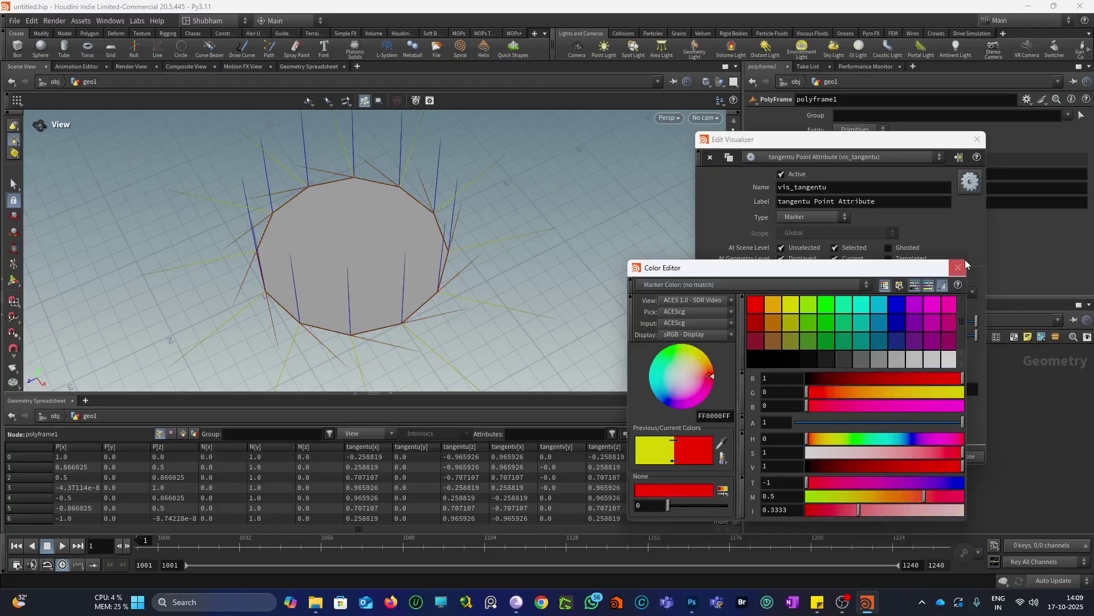
{"action": "left_click", "coordinate": [957, 267]}
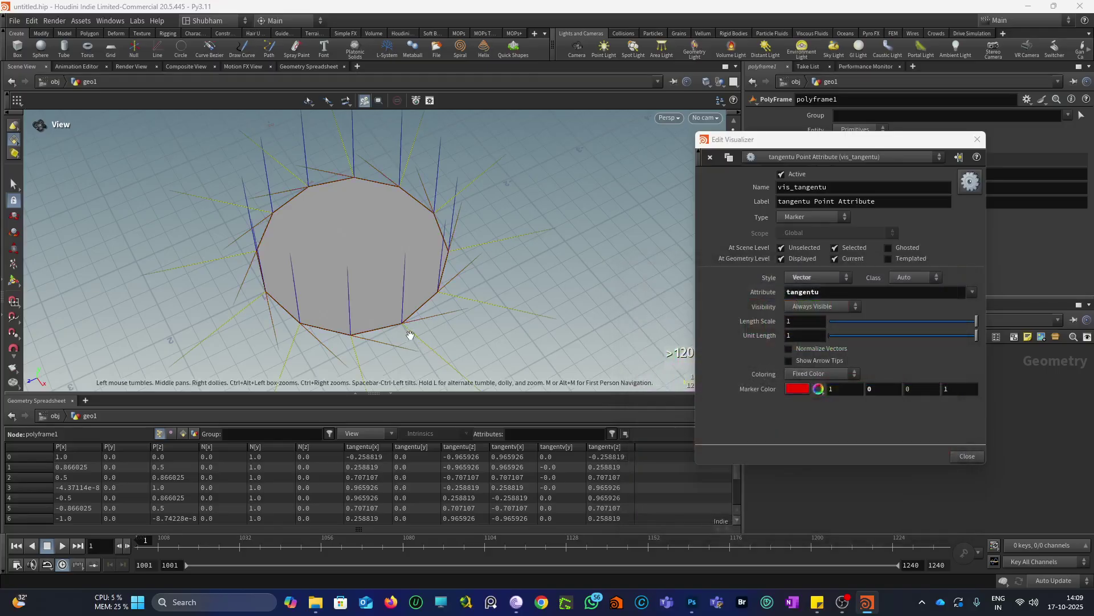
{"action": "left_click", "coordinate": [976, 139]}
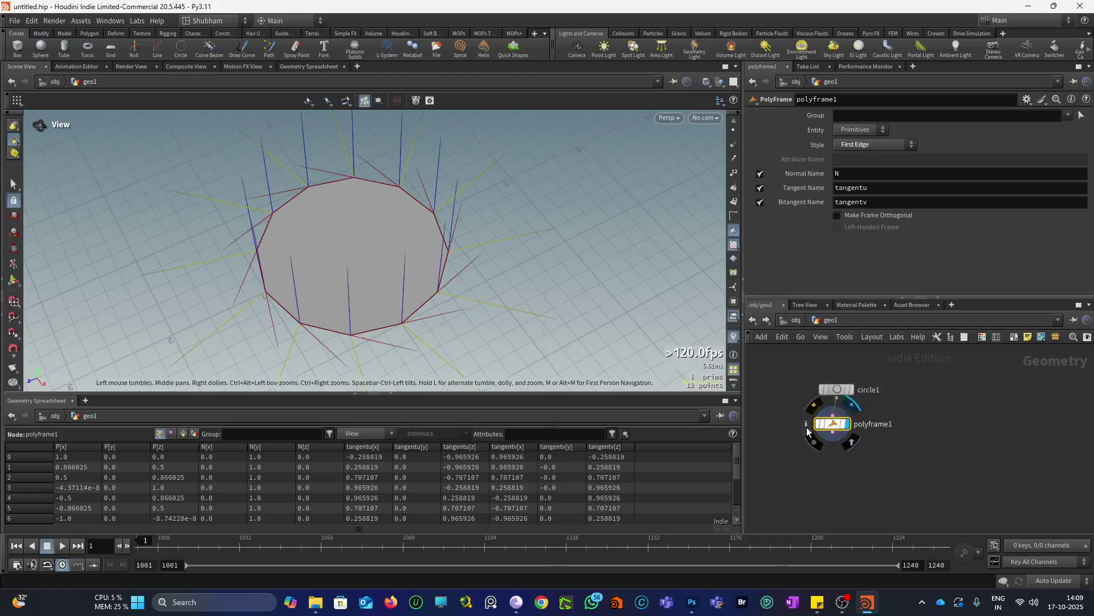
Turn off the tangentu and tangentv visualizations so only the normals display, and view the circle from a lower angle.
{"action": "left_click", "coordinate": [806, 425]}
{"action": "left_click", "coordinate": [675, 348]}
{"action": "left_click", "coordinate": [675, 359]}
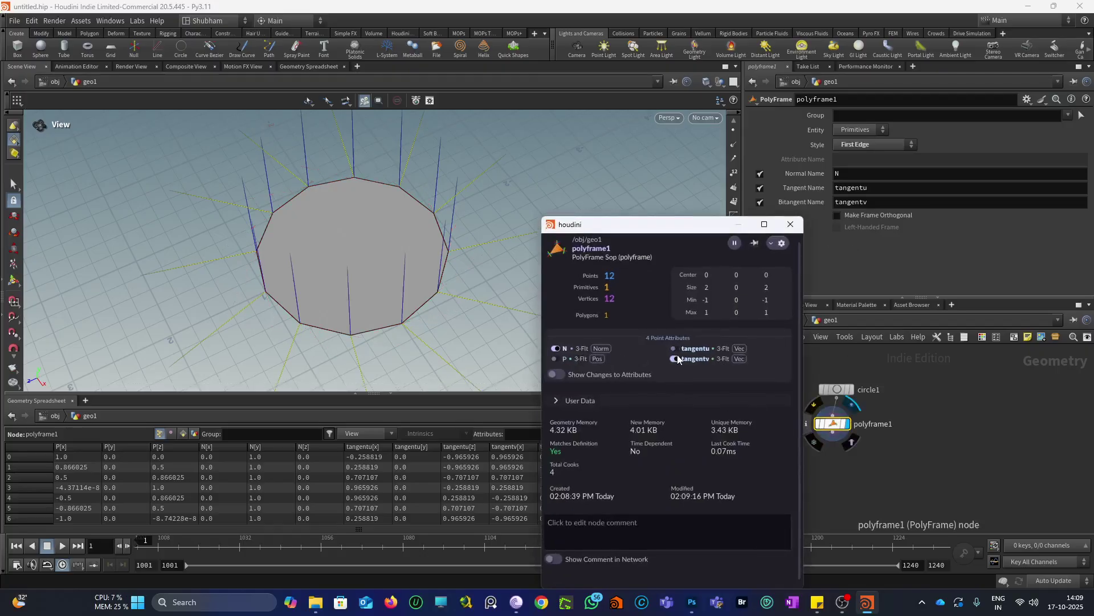
{"action": "left_click", "coordinate": [790, 224]}
{"action": "left_click_drag", "start_coordinate": [444, 228], "coordinate": [377, 327]}
{"action": "mouse_move", "coordinate": [377, 327]}
{"action": "right_mouse_down"}
{"action": "mouse_move", "coordinate": [391, 317]}
{"action": "mouse_move", "coordinate": [374, 318]}
{"action": "right_mouse_up"}
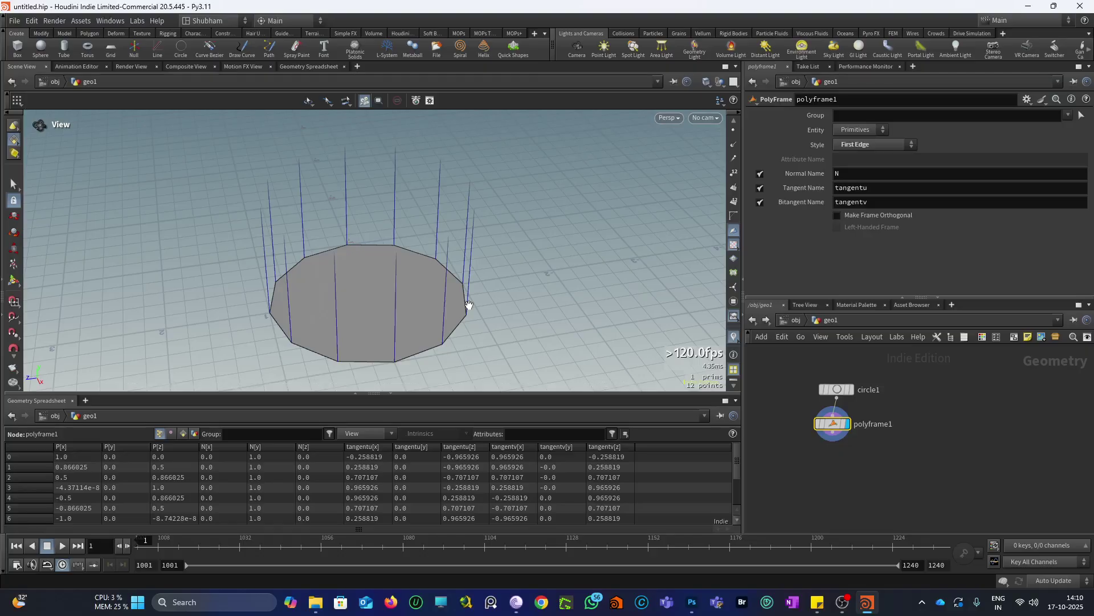
Switch to Photoshop and brush a black four-sided face outline in the upper-left part of the blank canvas.
{"action": "left_click", "coordinate": [691, 602]}
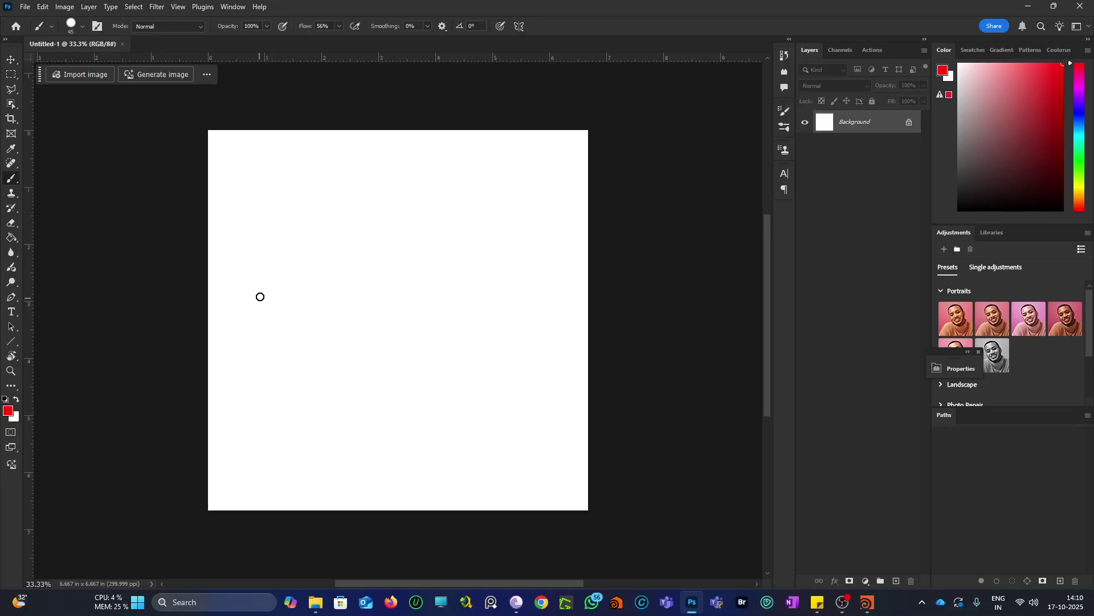
{"action": "key", "text": "d"}
{"action": "left_click", "coordinate": [237, 259]}
{"action": "left_click", "coordinate": [410, 226], "text": "shift"}
{"action": "key", "text": "ctrl+z"}
{"action": "mouse_move", "coordinate": [239, 252]}
{"action": "left_mouse_down"}
{"action": "mouse_move", "coordinate": [328, 219]}
{"action": "mouse_move", "coordinate": [241, 251]}
{"action": "mouse_move", "coordinate": [283, 318]}
{"action": "left_mouse_up"}
{"action": "left_click_drag", "start_coordinate": [332, 219], "coordinate": [371, 283]}
{"action": "left_click_drag", "start_coordinate": [284, 317], "coordinate": [368, 293]}
Brush a second black four-sided face sharing the first face's right edge.
{"action": "left_click_drag", "start_coordinate": [341, 215], "coordinate": [443, 265]}
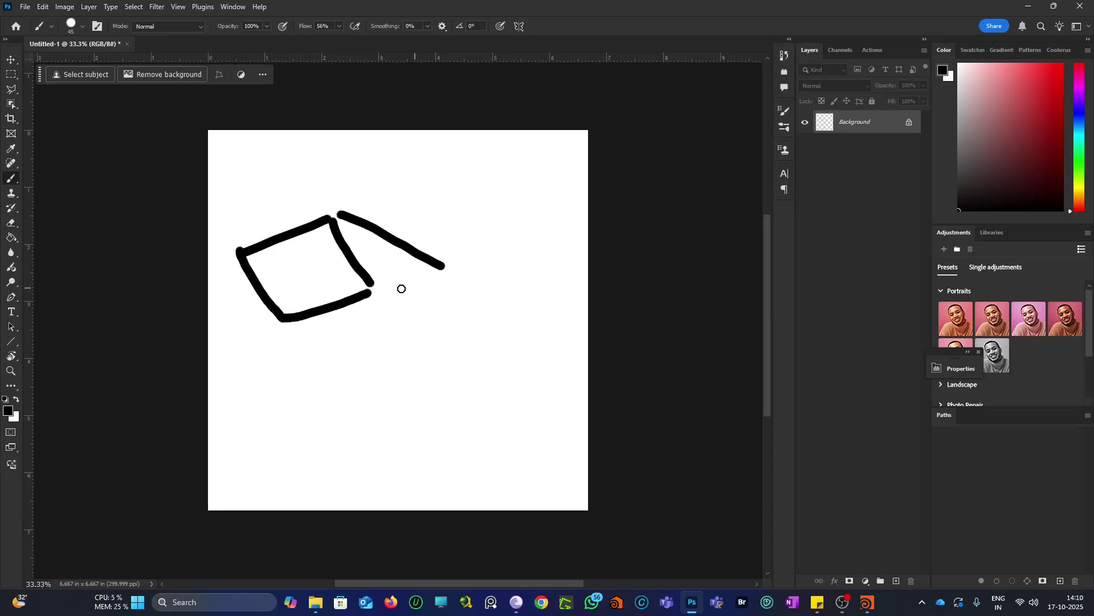
{"action": "left_click_drag", "start_coordinate": [371, 285], "coordinate": [438, 316]}
{"action": "left_click_drag", "start_coordinate": [444, 264], "coordinate": [453, 323]}
Brush two more black four-sided faces beneath the upper pair, so that all four meet at one central corner.
{"action": "left_click_drag", "start_coordinate": [374, 291], "coordinate": [370, 395]}
{"action": "mouse_move", "coordinate": [285, 317]}
{"action": "left_mouse_down"}
{"action": "mouse_move", "coordinate": [258, 390]}
{"action": "mouse_move", "coordinate": [404, 393]}
{"action": "mouse_move", "coordinate": [452, 420]}
{"action": "left_mouse_up"}
{"action": "key", "text": "ctrl+z"}
{"action": "left_click_drag", "start_coordinate": [371, 391], "coordinate": [417, 435]}
{"action": "left_click_drag", "start_coordinate": [454, 322], "coordinate": [455, 432]}
{"action": "key", "text": "ctrl+z"}
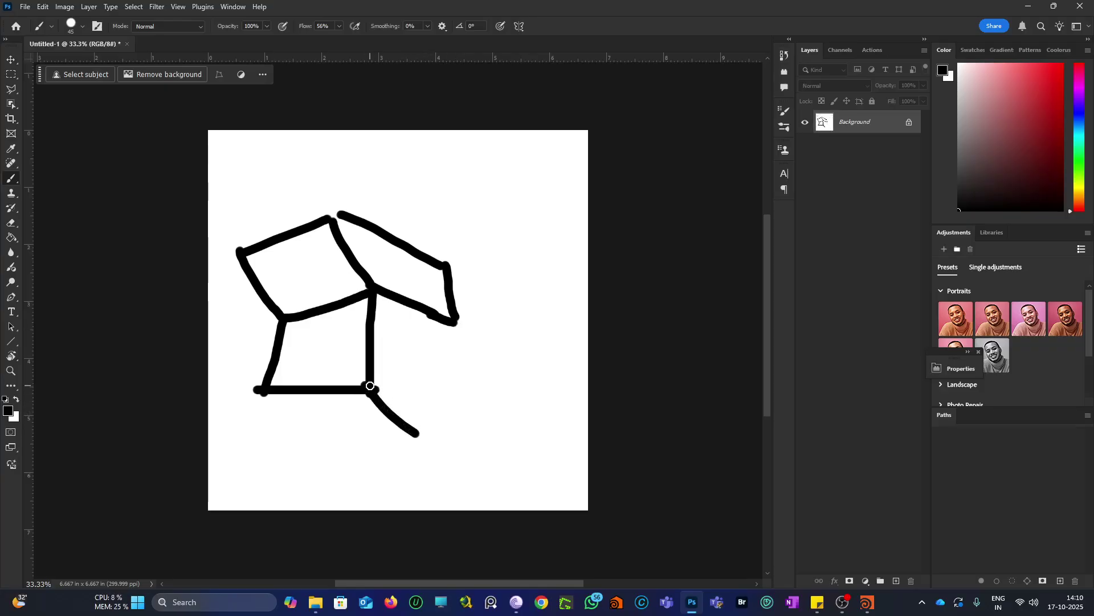
{"action": "left_click_drag", "start_coordinate": [370, 385], "coordinate": [460, 443]}
{"action": "left_click_drag", "start_coordinate": [460, 322], "coordinate": [461, 442]}
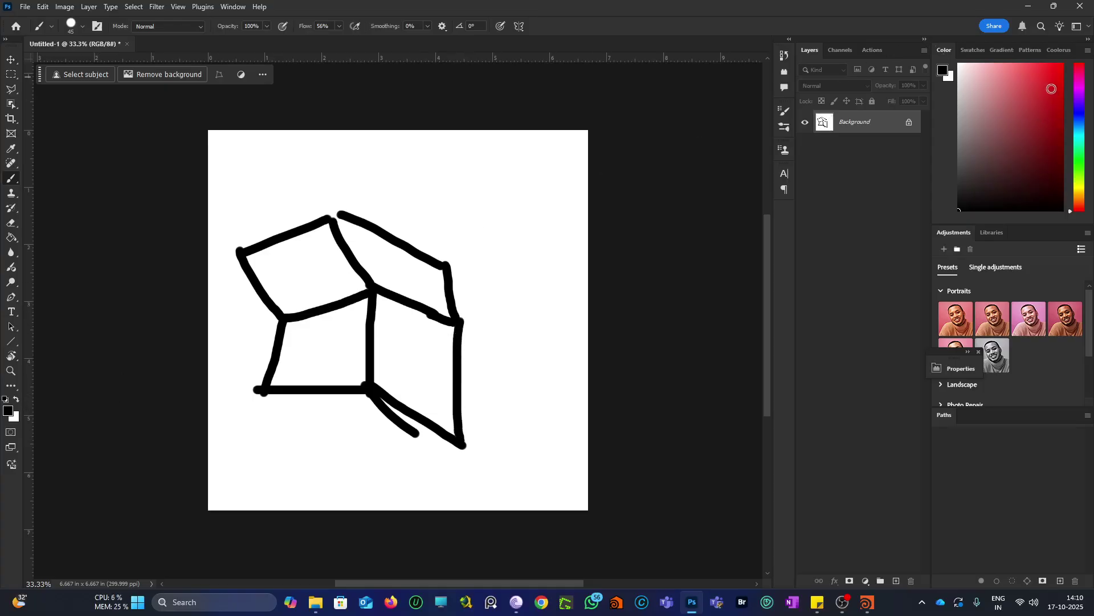
Paint a bright green dot on the central corner shared by the four faces.
{"action": "left_click", "coordinate": [1073, 147]}
{"action": "left_click", "coordinate": [1051, 90]}
{"action": "left_click_drag", "start_coordinate": [1052, 91], "coordinate": [1064, 64]}
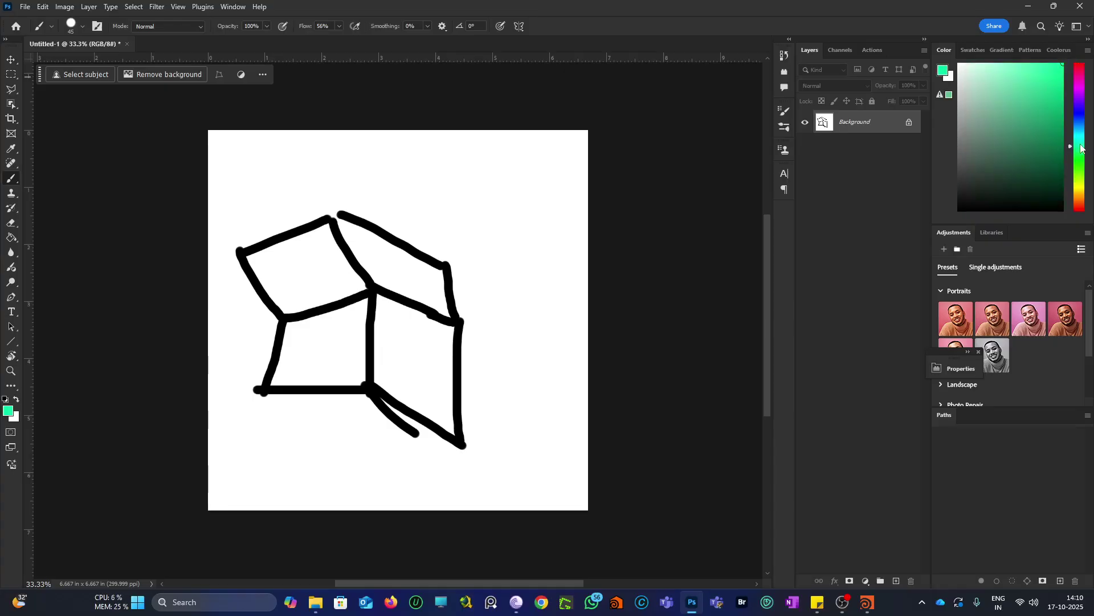
{"action": "left_click_drag", "start_coordinate": [1079, 147], "coordinate": [1079, 172]}
{"action": "left_click_drag", "start_coordinate": [373, 293], "coordinate": [371, 295]}
Brush a magenta normal line outward from each of the four sketched faces.
{"action": "left_click", "coordinate": [1072, 94]}
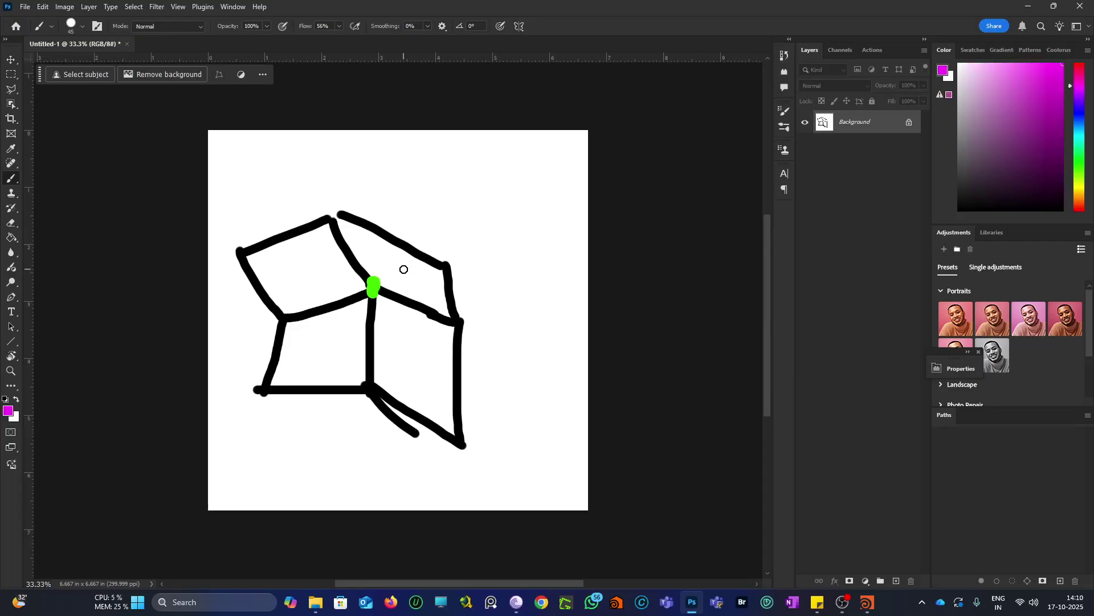
{"action": "left_click_drag", "start_coordinate": [403, 269], "coordinate": [428, 201]}
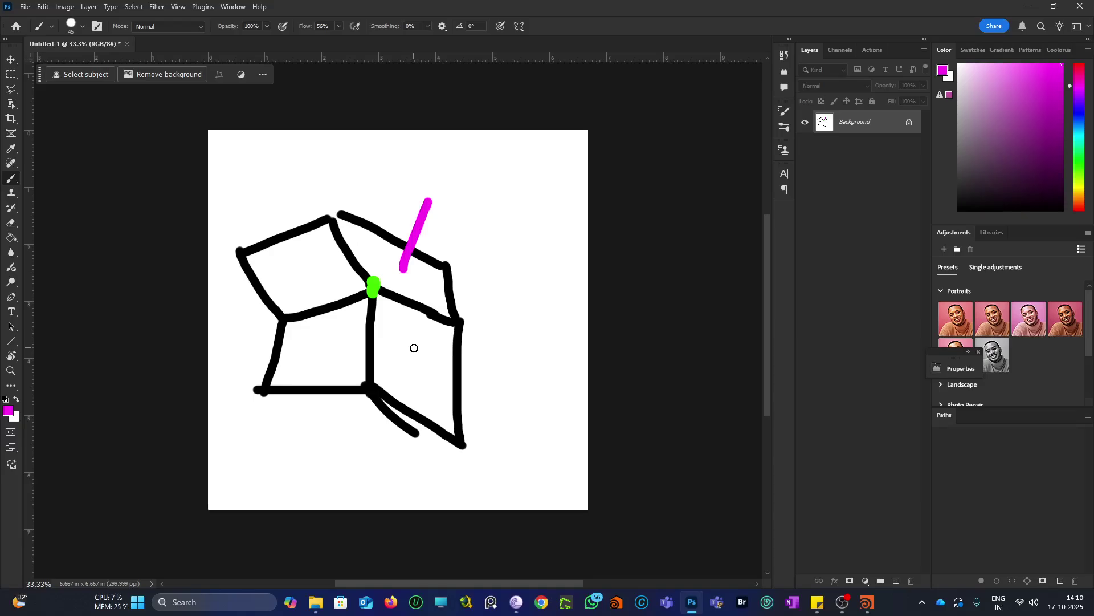
{"action": "left_click_drag", "start_coordinate": [413, 358], "coordinate": [595, 278]}
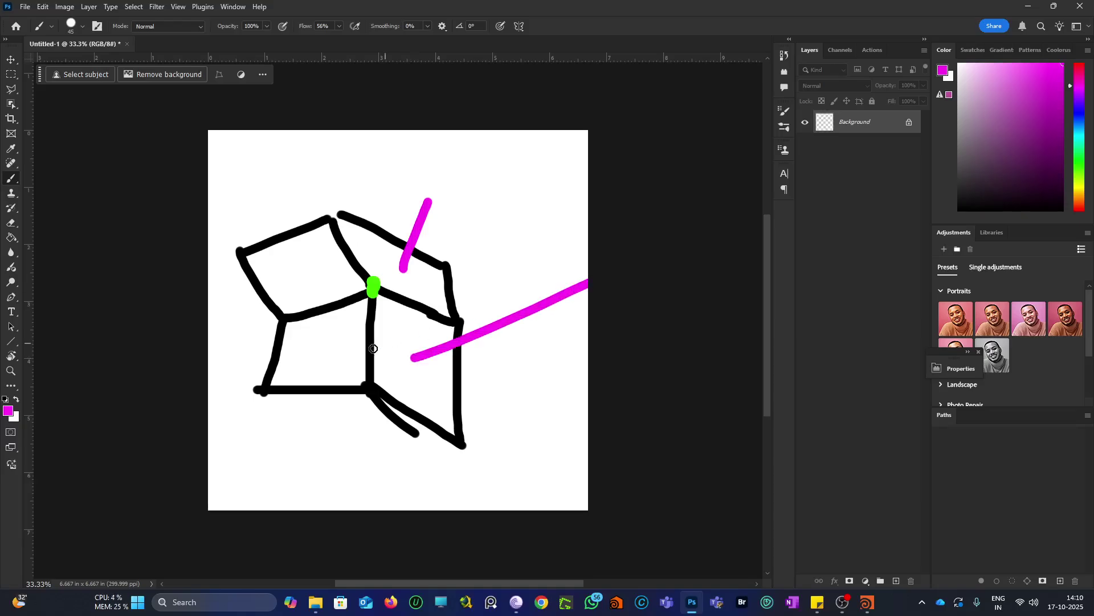
{"action": "left_click_drag", "start_coordinate": [327, 349], "coordinate": [224, 312]}
{"action": "left_click_drag", "start_coordinate": [293, 270], "coordinate": [231, 211]}
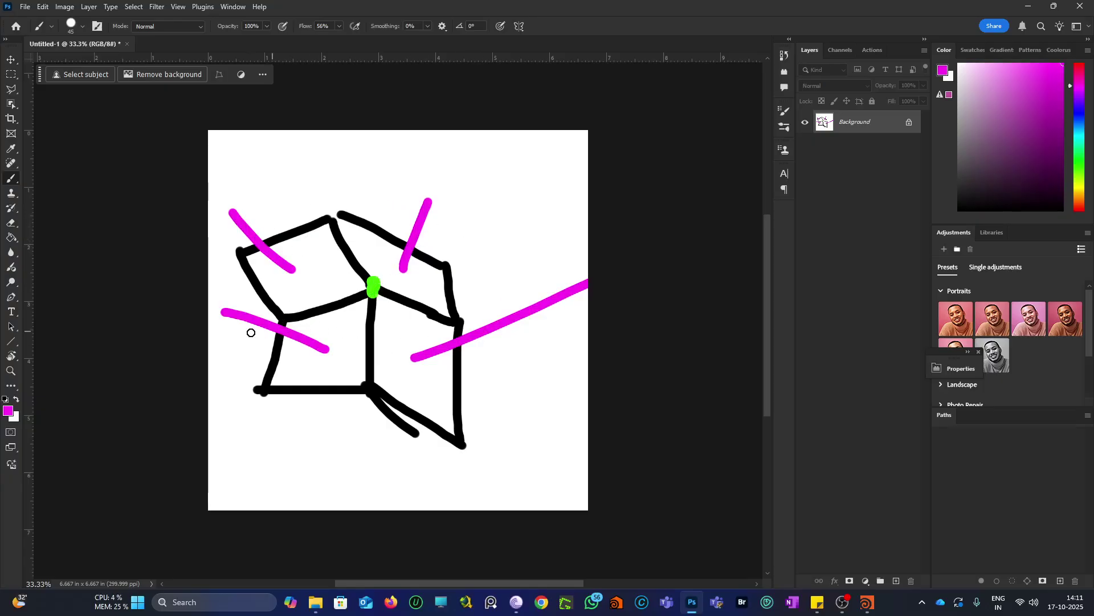
Brush a blue normal line upward from the green central dot and switch back to Houdini.
{"action": "left_click", "coordinate": [1084, 114]}
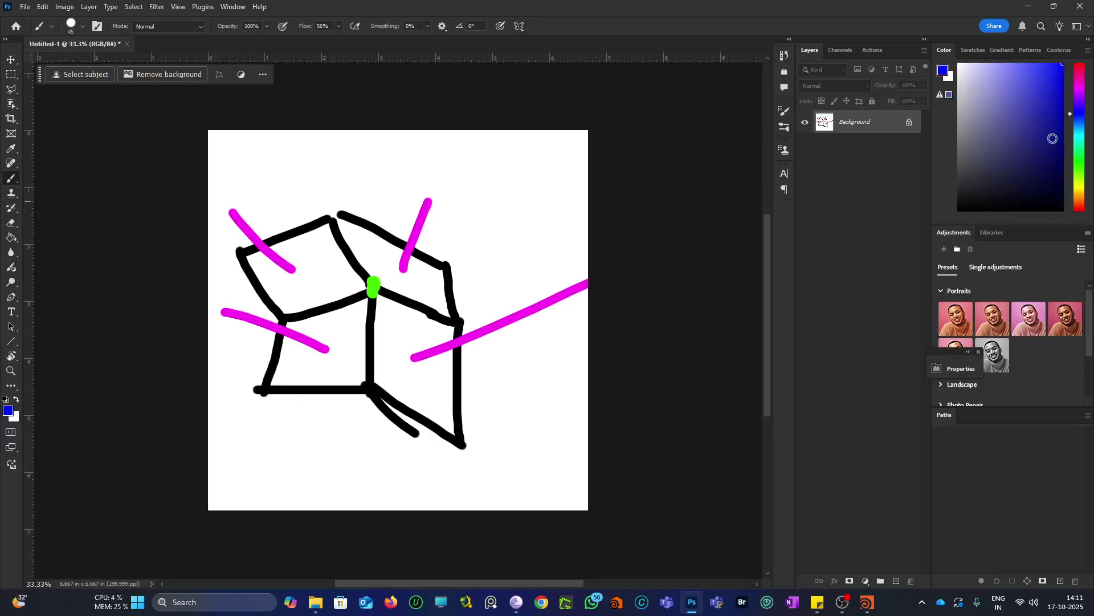
{"action": "left_click_drag", "start_coordinate": [375, 286], "coordinate": [391, 167]}
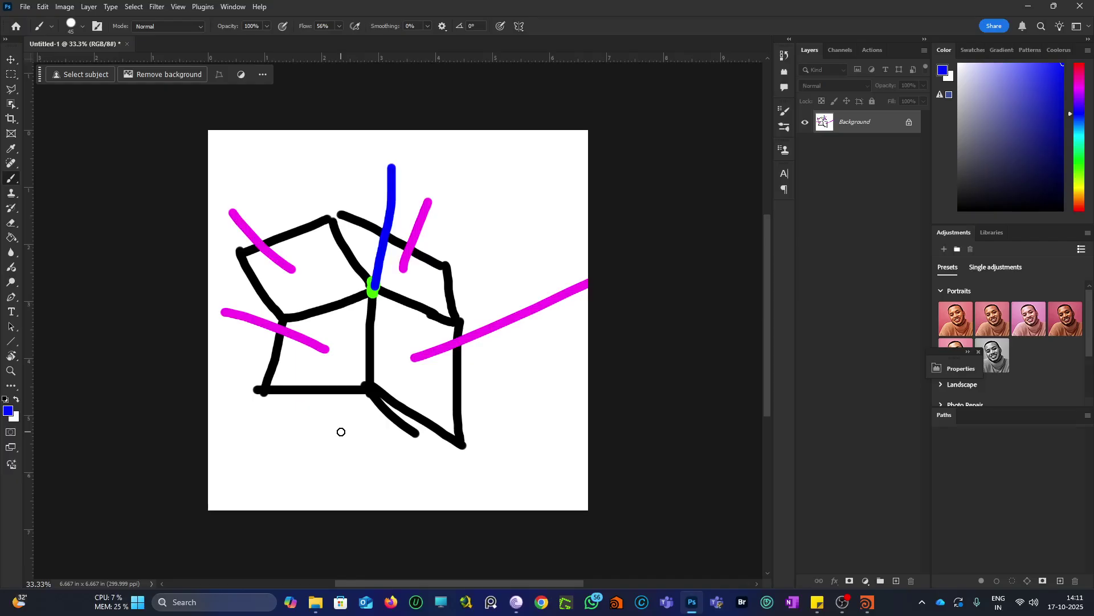
{"action": "left_click", "coordinate": [1025, 6]}
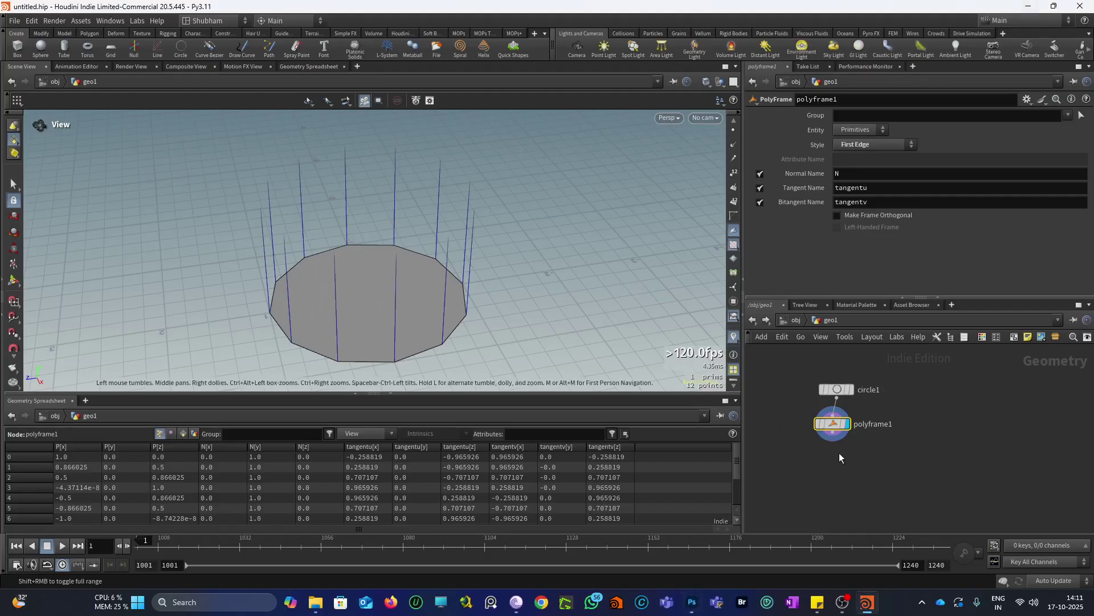
Add a Sphere node beside circle1 and connect its output to polyframe1 in place of the circle.
{"action": "key", "text": "Tab"}
{"action": "type", "text": "s"}
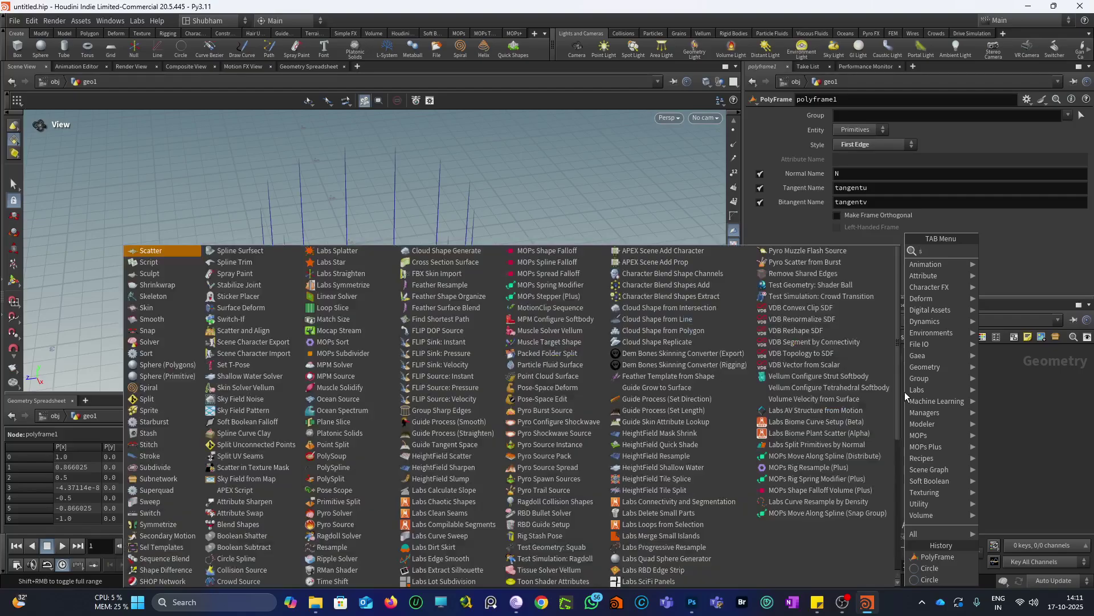
{"action": "type", "text": "ph"}
{"action": "key", "text": "Return"}
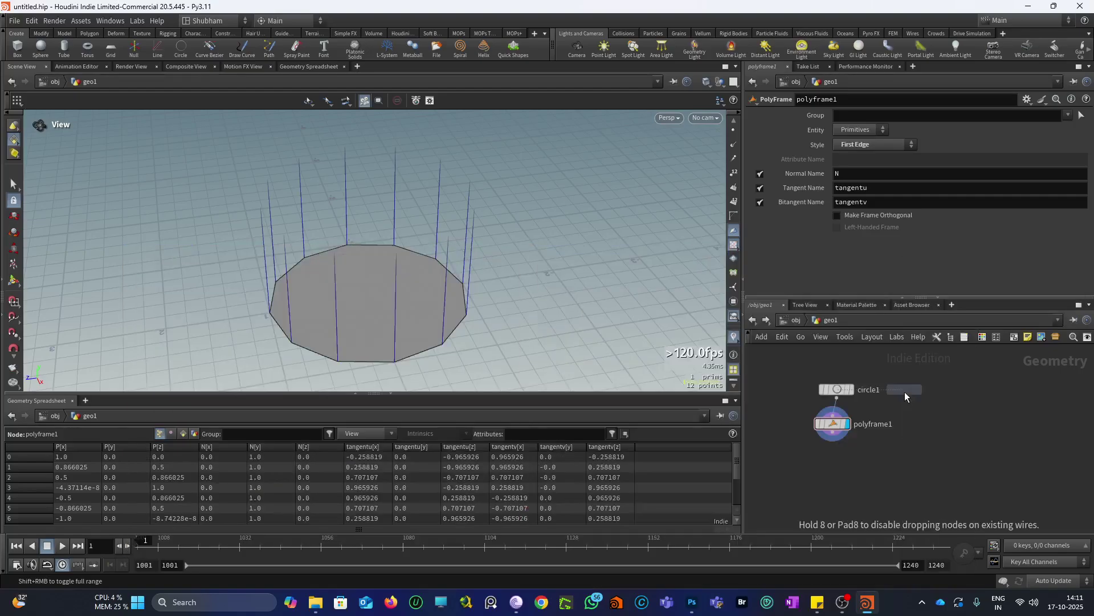
{"action": "left_click", "coordinate": [905, 391]}
{"action": "left_click_drag", "start_coordinate": [904, 398], "coordinate": [880, 439]}
Hide the attribute visualizers and display point markers and primitive normals on the sphere.
{"action": "left_click", "coordinate": [733, 337]}
{"action": "scroll", "coordinate": [391, 276], "scroll_direction": "up", "scroll_amount": 10}
{"action": "scroll", "coordinate": [510, 260], "scroll_direction": "up", "scroll_amount": 8}
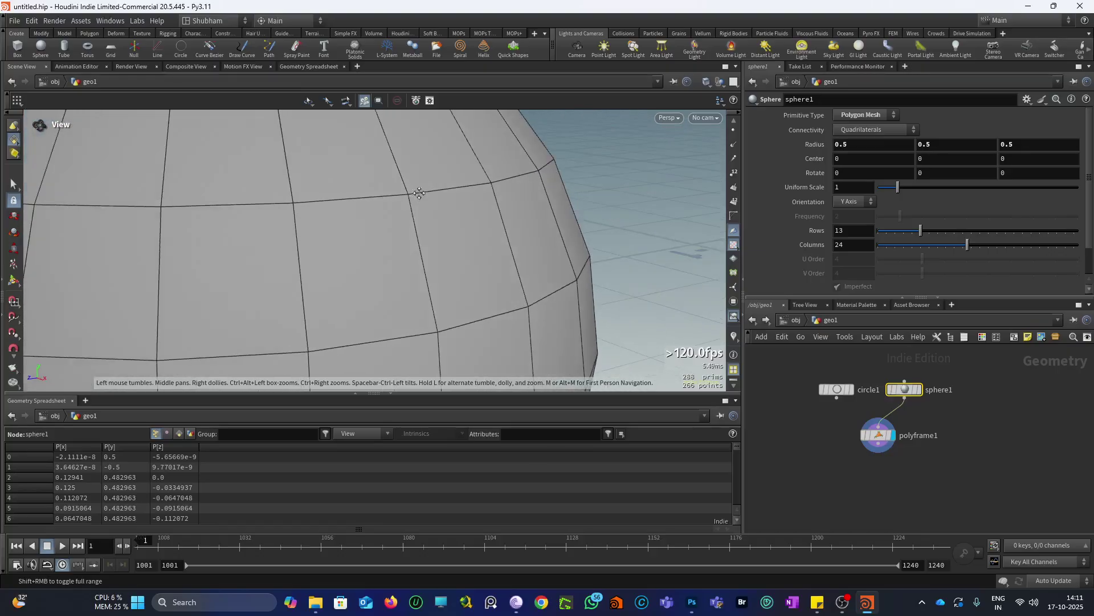
{"action": "scroll", "coordinate": [420, 193], "scroll_direction": "up", "scroll_amount": 2}
{"action": "left_click", "coordinate": [734, 151]}
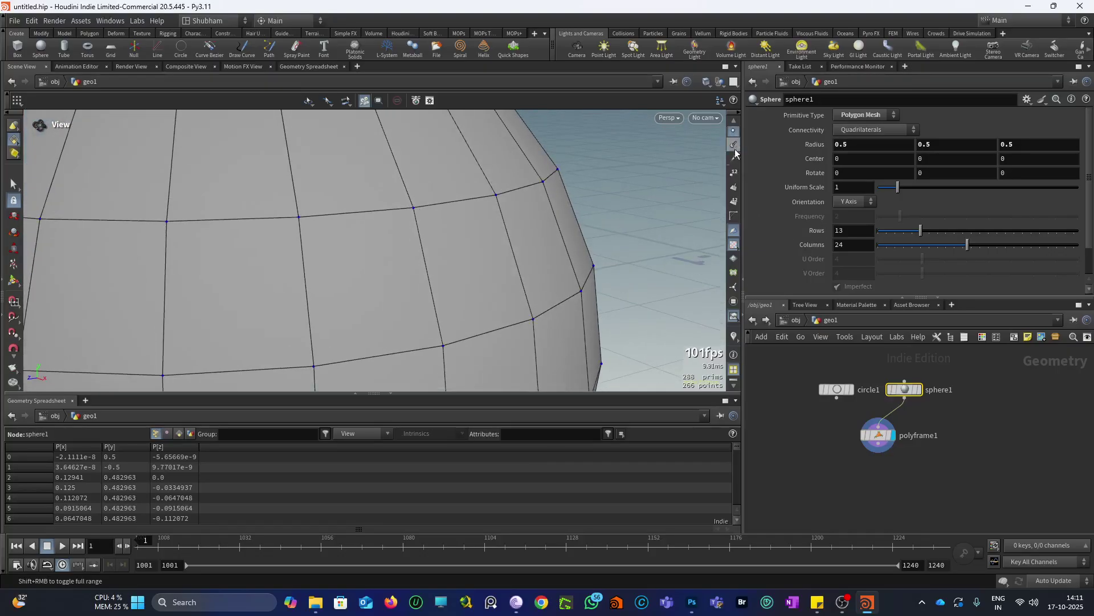
{"action": "left_click", "coordinate": [733, 188]}
{"action": "left_click_drag", "start_coordinate": [410, 241], "coordinate": [407, 263]}
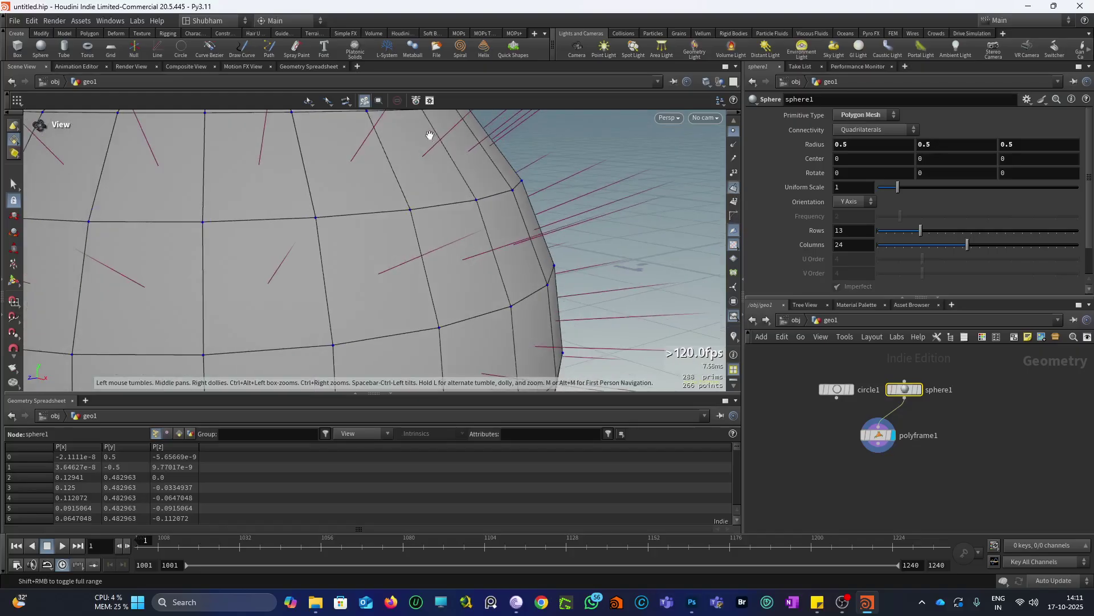
Check the N attribute visualizer in polyframe1's node info and display the point normals on the sphere.
{"action": "left_click", "coordinate": [880, 444]}
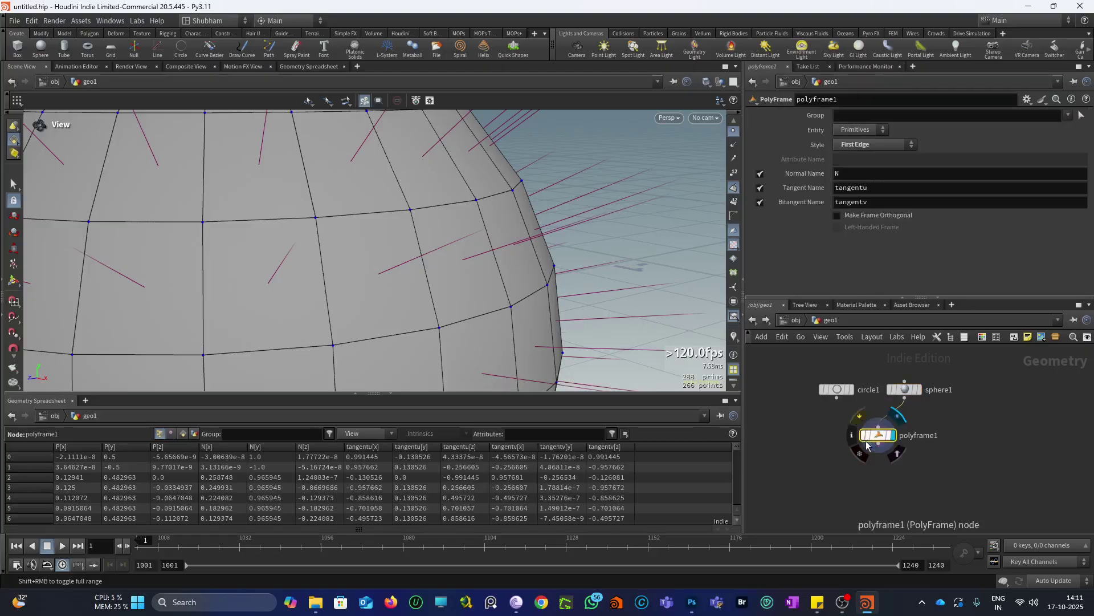
{"action": "left_click", "coordinate": [853, 437]}
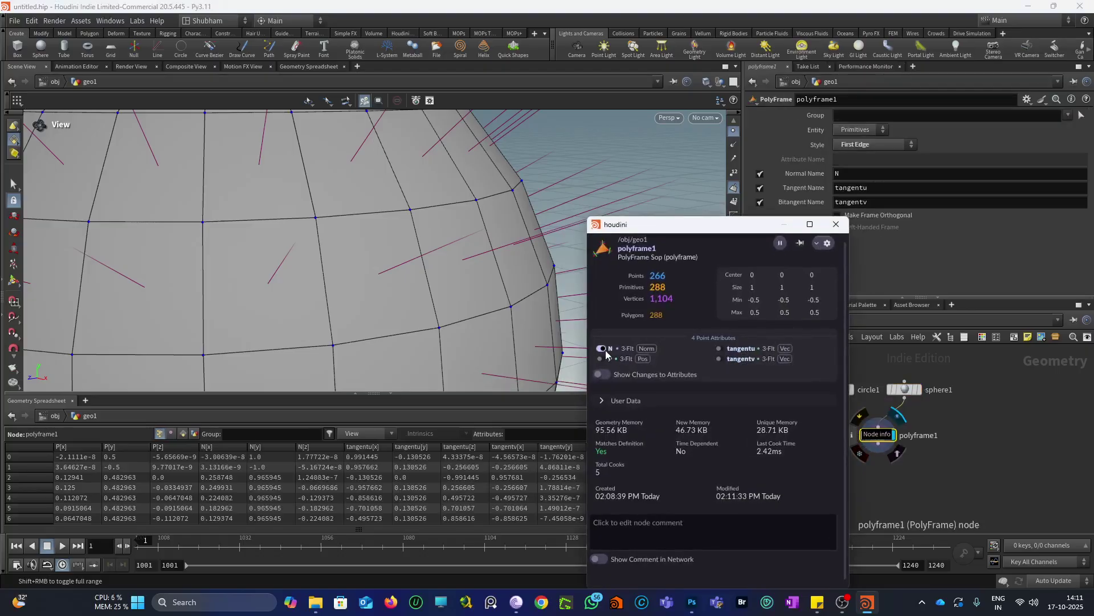
{"action": "left_click", "coordinate": [835, 224]}
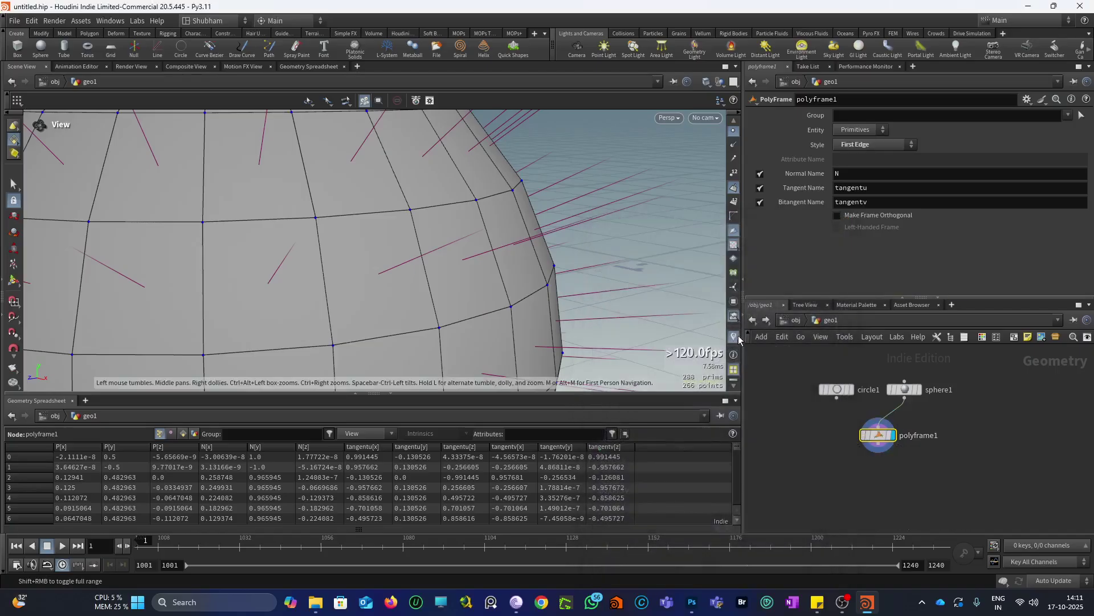
{"action": "left_click_drag", "start_coordinate": [386, 220], "coordinate": [418, 225]}
{"action": "left_click_drag", "start_coordinate": [415, 189], "coordinate": [417, 233]}
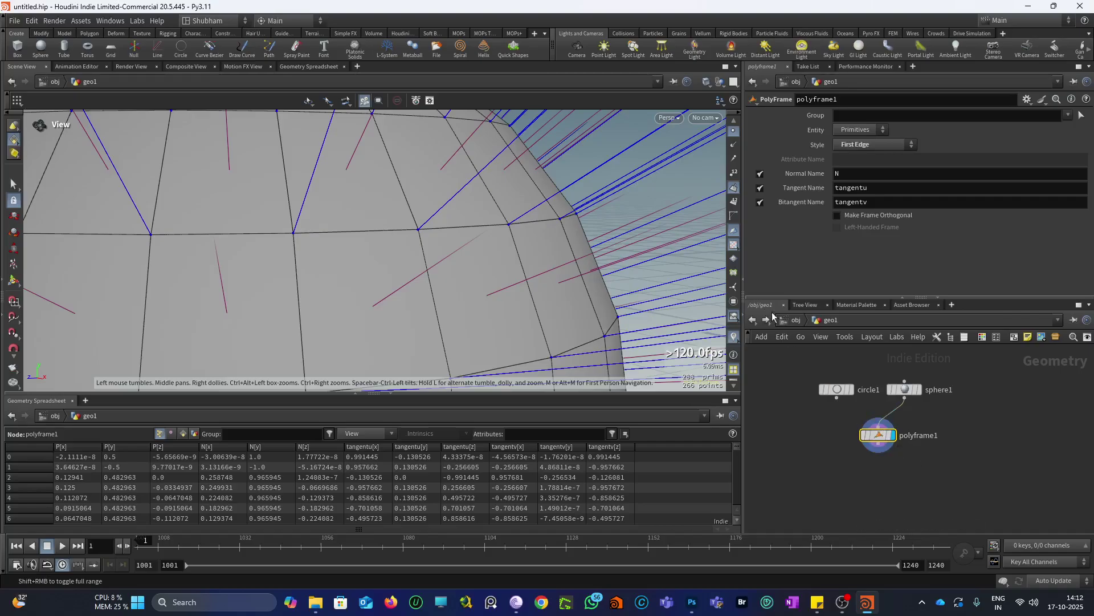
Hide the attribute visualizers and the primitive normals on the sphere.
{"action": "left_click", "coordinate": [734, 339]}
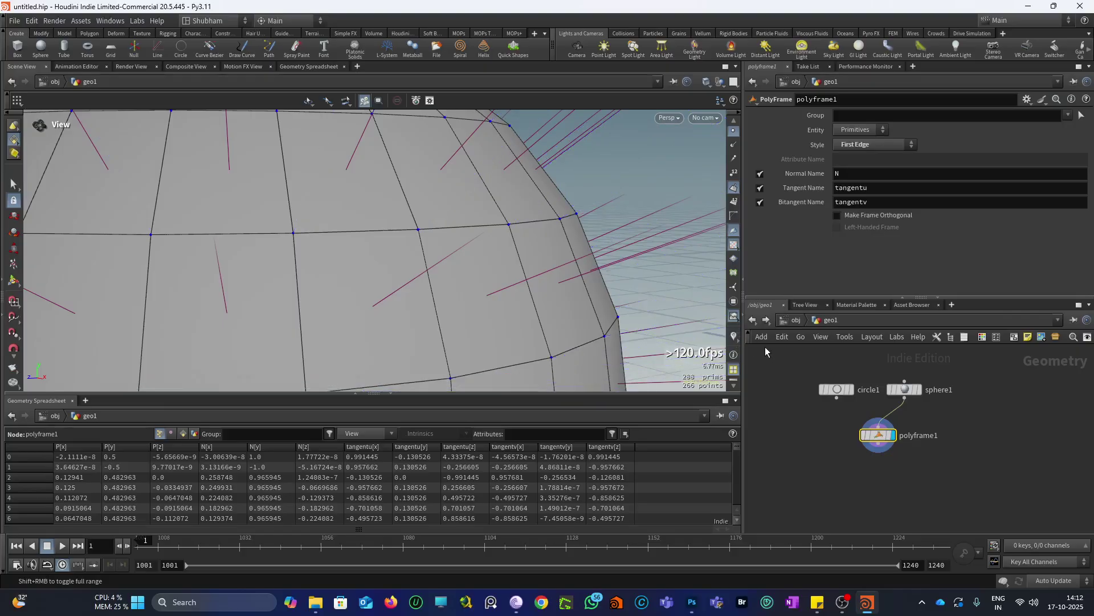
{"action": "left_click", "coordinate": [733, 216]}
{"action": "scroll", "coordinate": [420, 222], "scroll_direction": "down", "scroll_amount": 10}
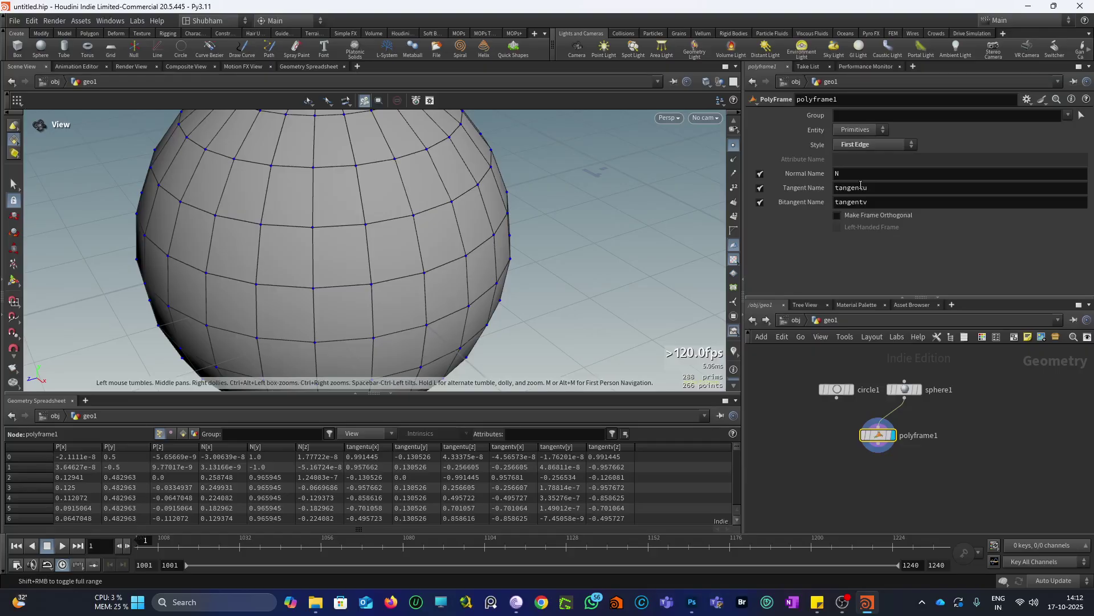
Reconnect circle1 to polyframe1 in place of the sphere.
{"action": "key", "text": "h"}
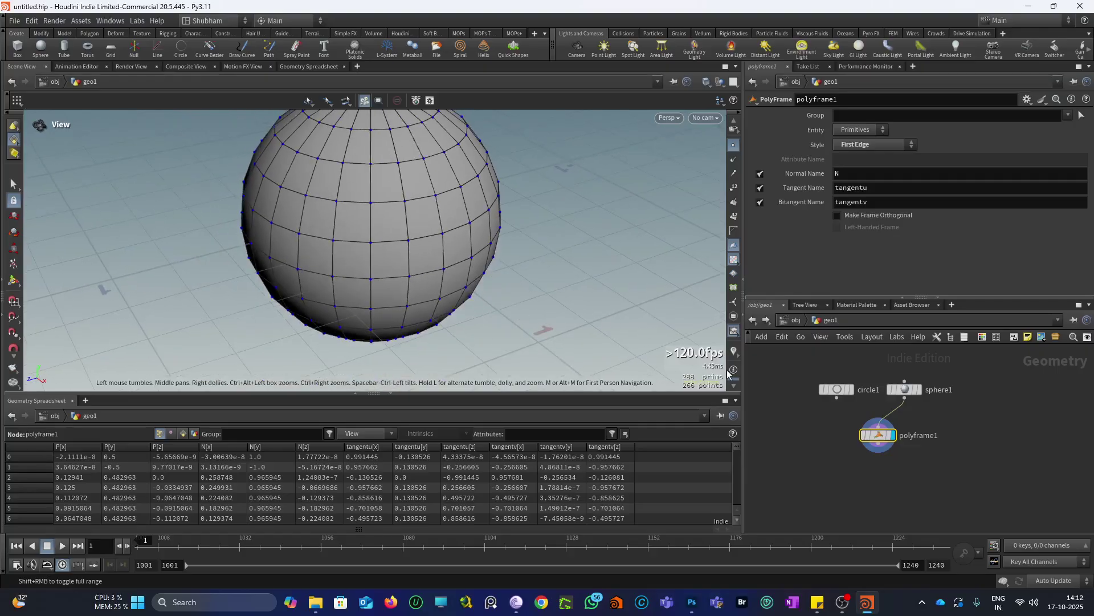
{"action": "scroll", "coordinate": [925, 407], "scroll_direction": "up", "scroll_amount": 2}
{"action": "left_click_drag", "start_coordinate": [798, 395], "coordinate": [858, 436]}
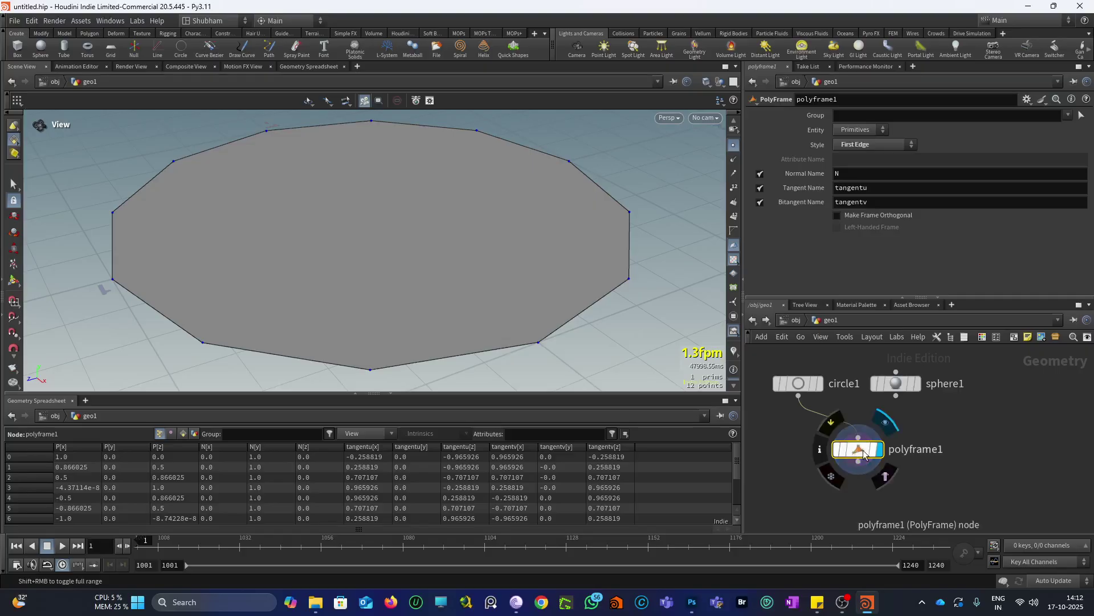
{"action": "left_click_drag", "start_coordinate": [546, 321], "coordinate": [463, 302]}
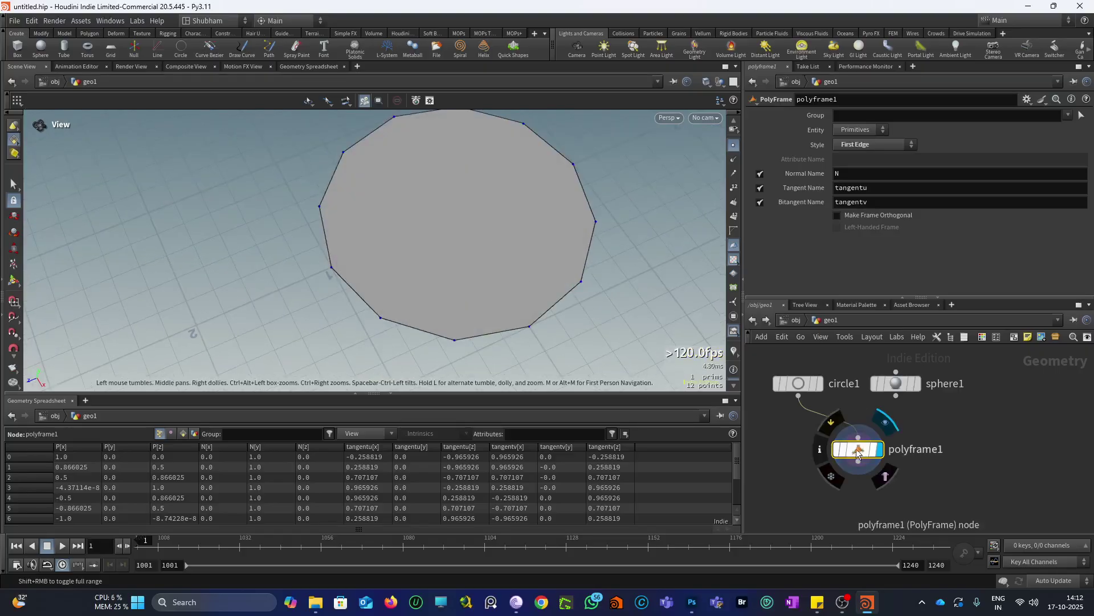
Visualize polyframe1's tangentu attribute instead of N on the circle's points.
{"action": "left_click", "coordinate": [837, 449]}
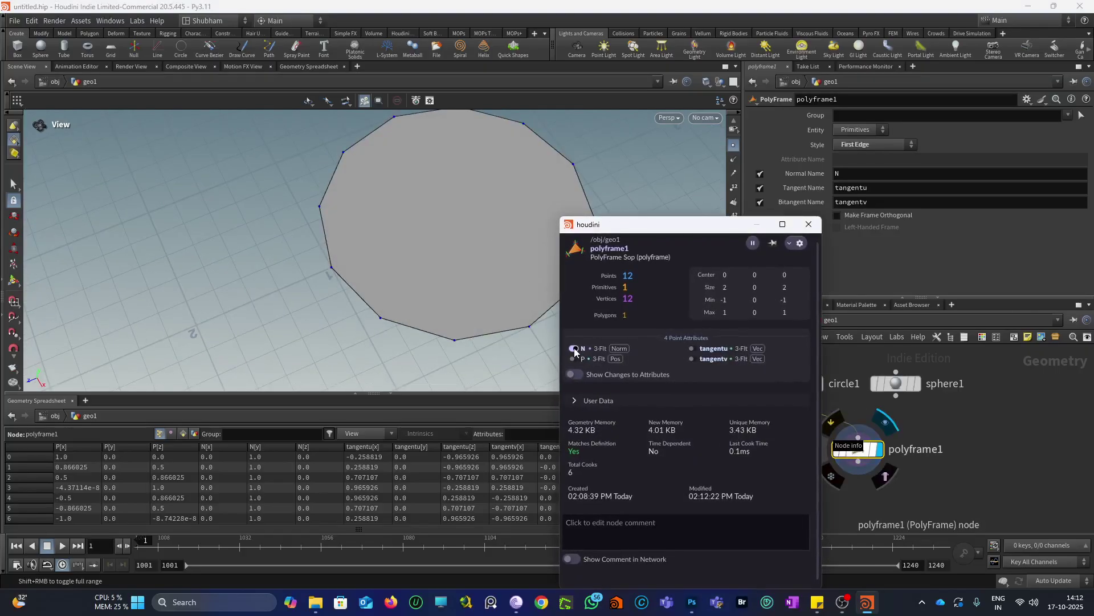
{"action": "left_click", "coordinate": [809, 224]}
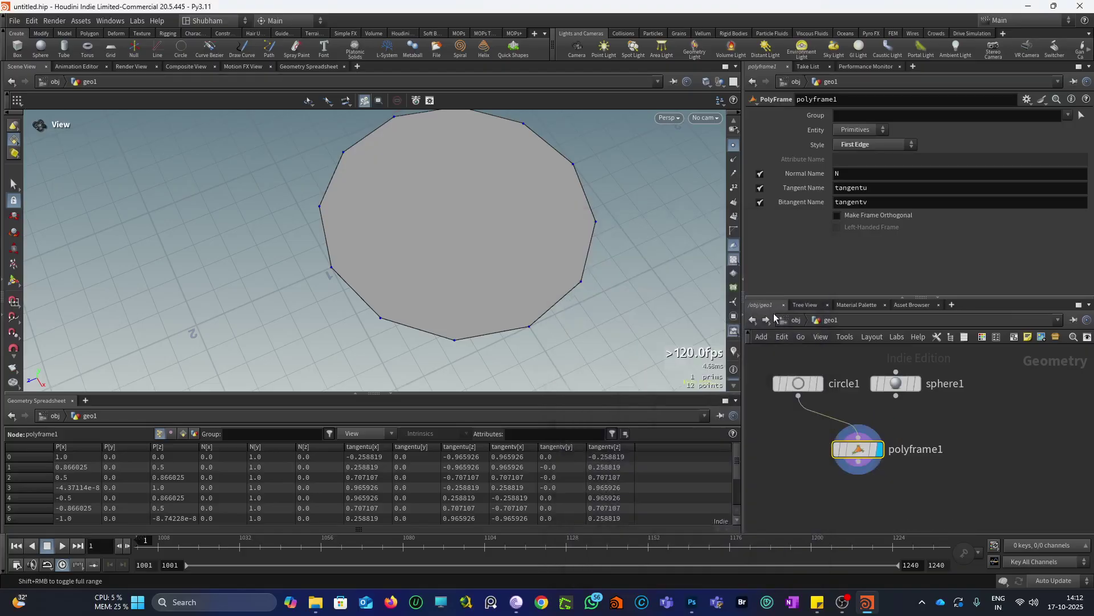
{"action": "left_click", "coordinate": [734, 351]}
{"action": "left_click_drag", "start_coordinate": [522, 288], "coordinate": [358, 343]}
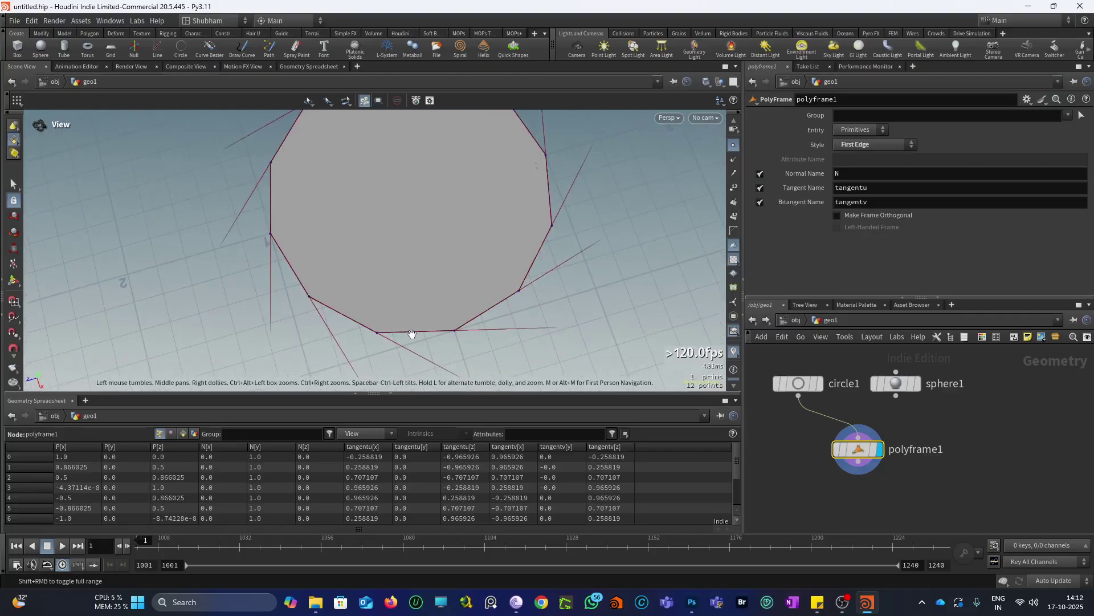
Set the PolyFrame style to Two Edges.
{"action": "left_click", "coordinate": [852, 143]}
{"action": "left_click", "coordinate": [855, 159]}
{"action": "left_click_drag", "start_coordinate": [541, 211], "coordinate": [442, 272]}
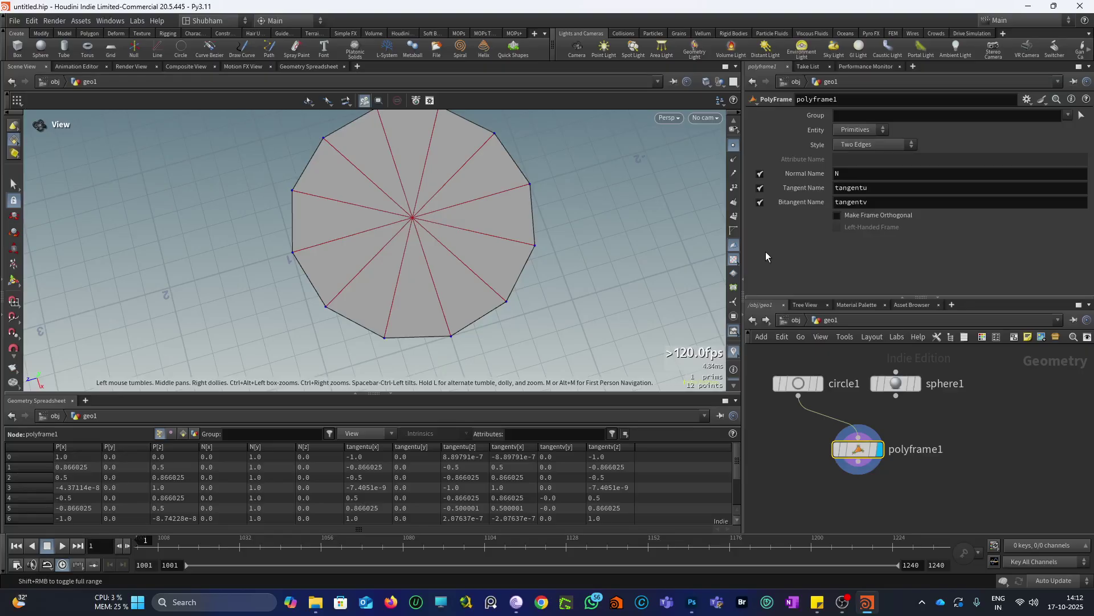
Set the PolyFrame style back to First Edge.
{"action": "left_click", "coordinate": [858, 145]}
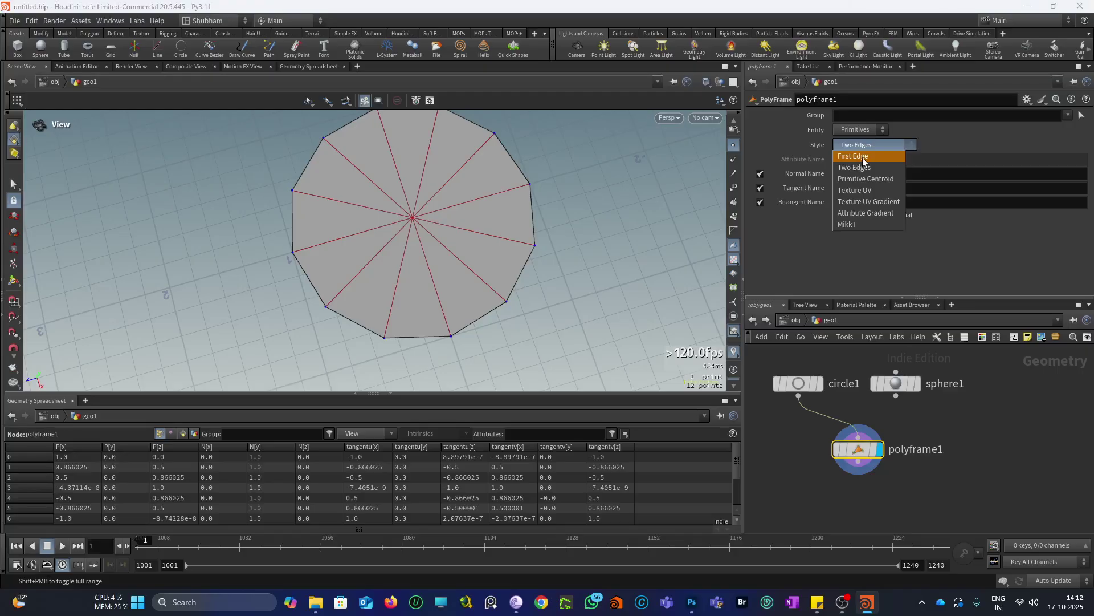
{"action": "left_click", "coordinate": [863, 157]}
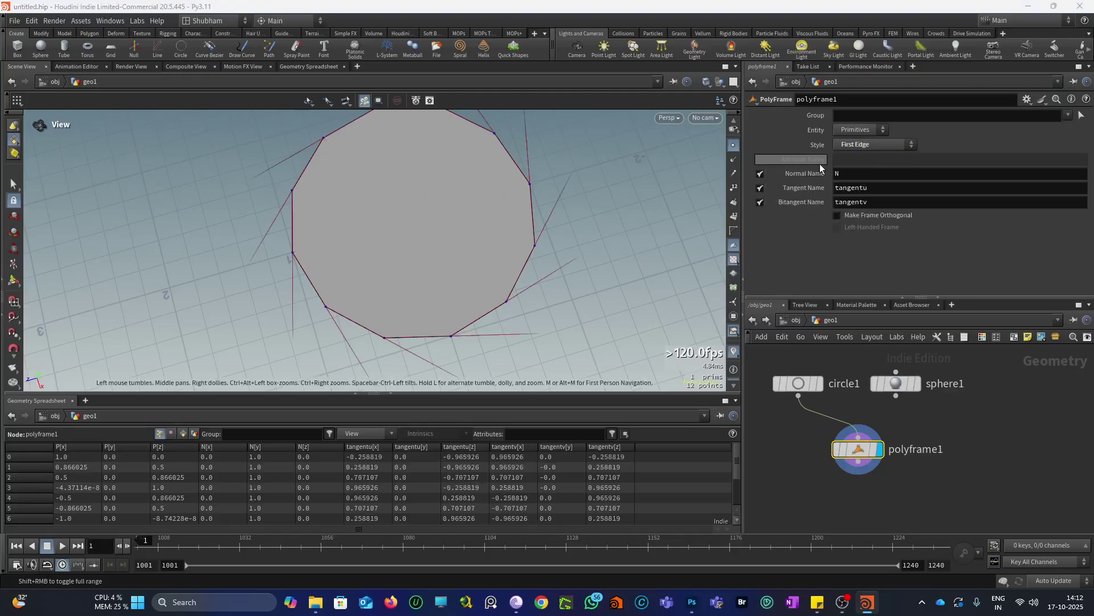
{"action": "left_click_drag", "start_coordinate": [435, 328], "coordinate": [357, 315]}
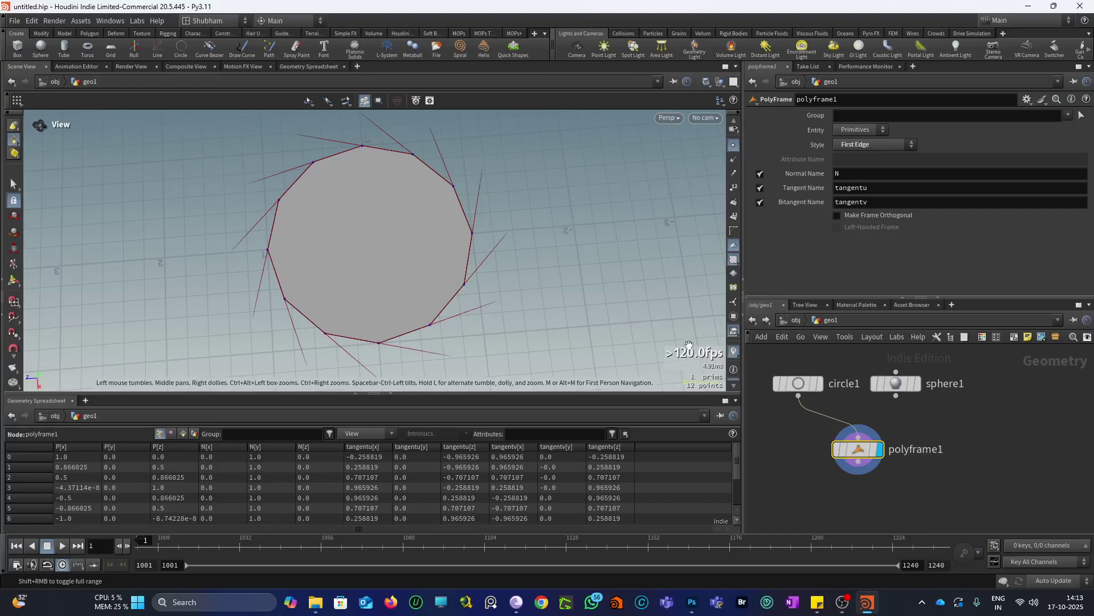
Display the point numbers to examine the circle's point order, and hide them again.
{"action": "left_click", "coordinate": [733, 193]}
{"action": "scroll", "coordinate": [422, 310], "scroll_direction": "up", "scroll_amount": 2}
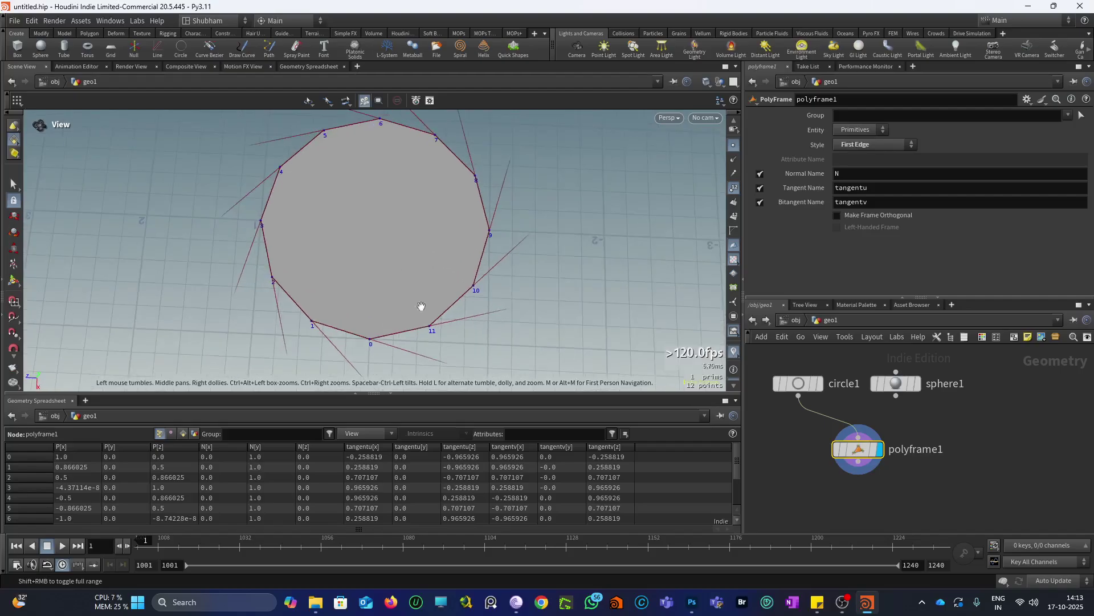
{"action": "left_click_drag", "start_coordinate": [375, 272], "coordinate": [374, 315]}
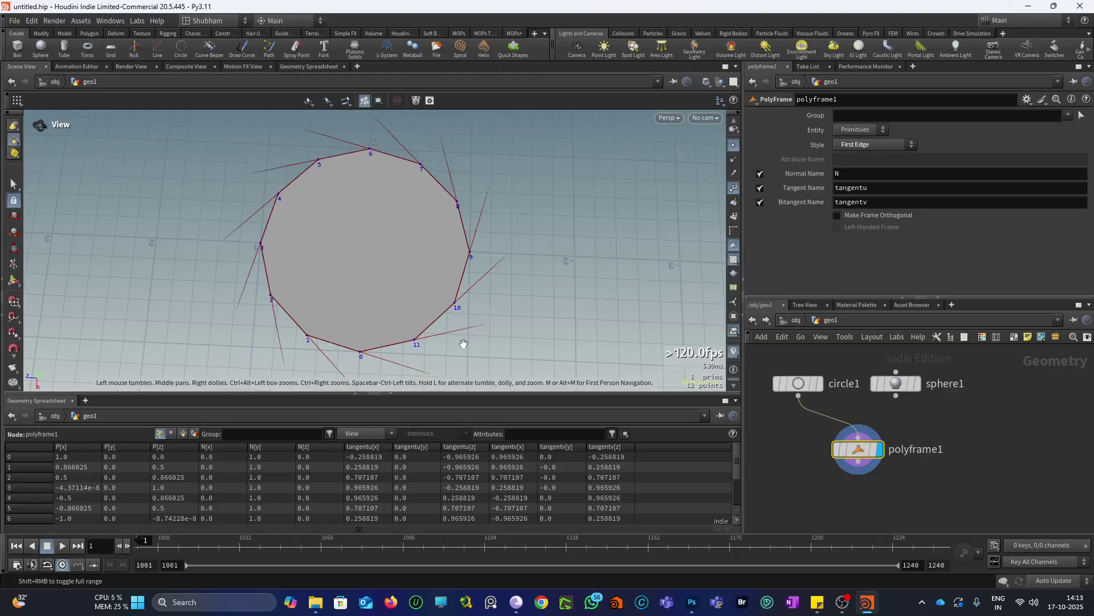
{"action": "left_click", "coordinate": [733, 187]}
Turn on vertex numbers and vertex markers for the circle in the display options.
{"action": "key", "text": "d"}
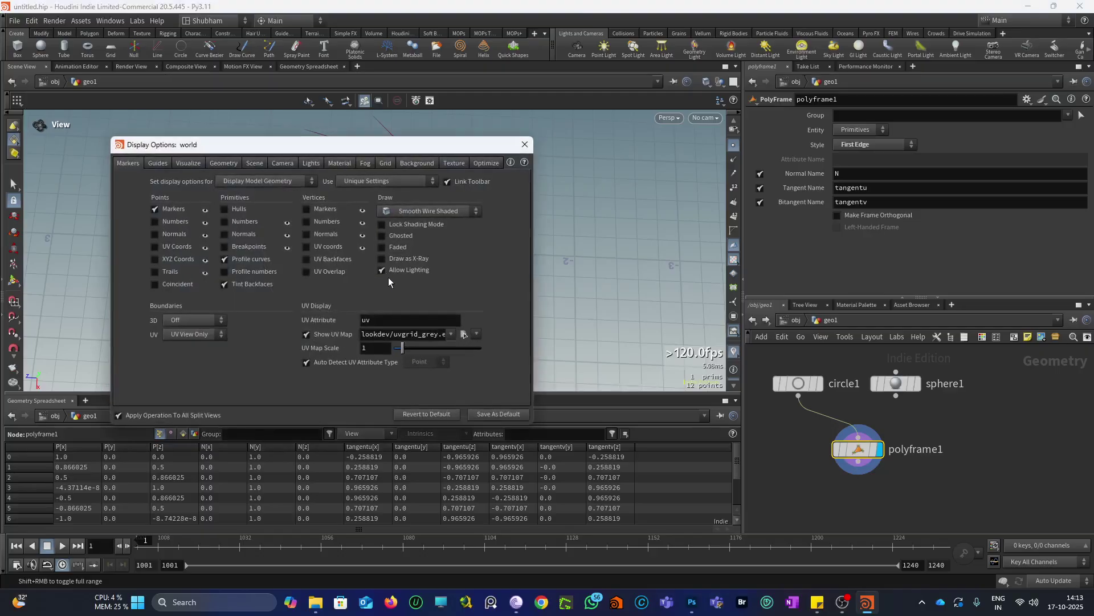
{"action": "left_click", "coordinate": [306, 222]}
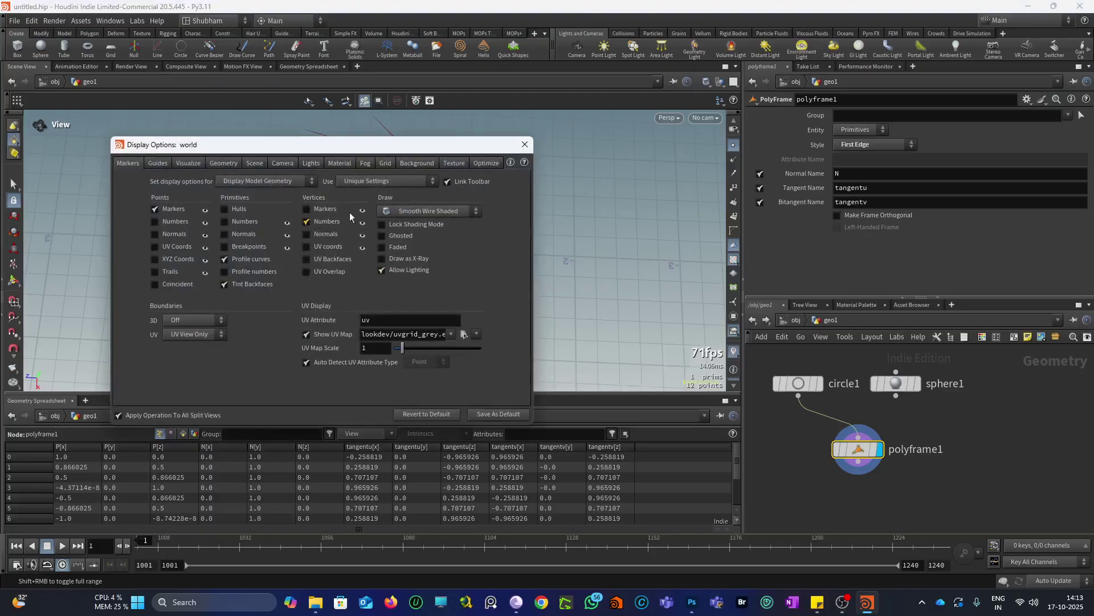
{"action": "left_click", "coordinate": [525, 145]}
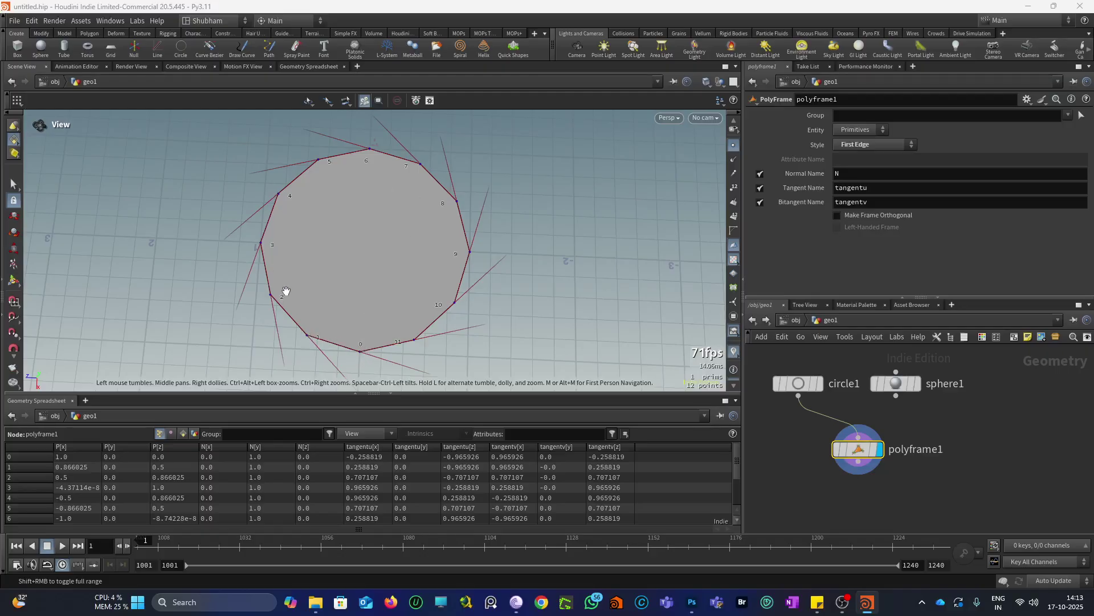
{"action": "key", "text": "d"}
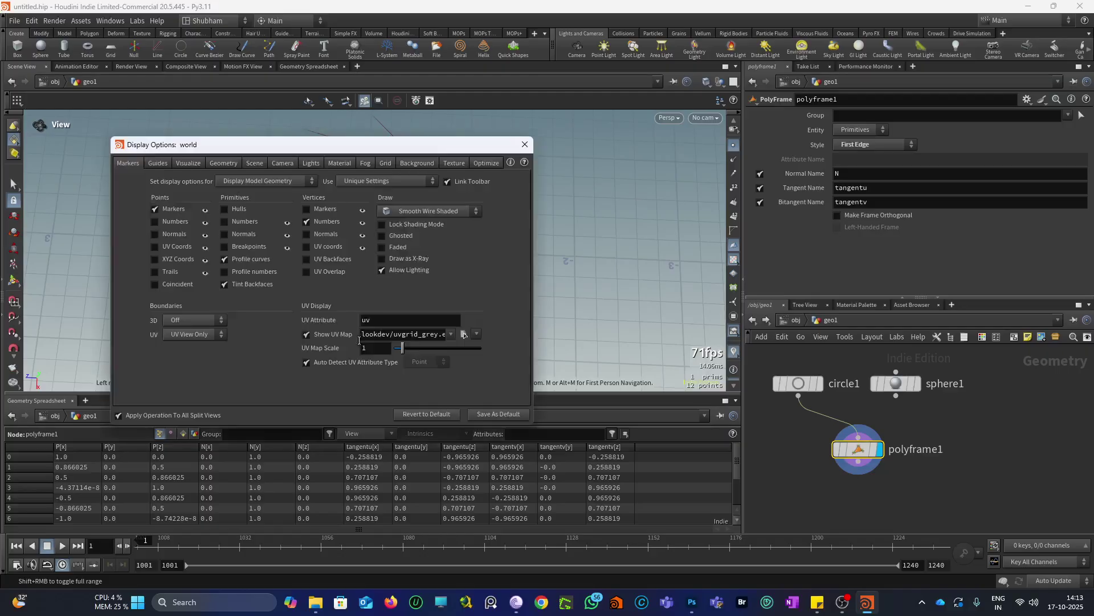
{"action": "left_click", "coordinate": [525, 145]}
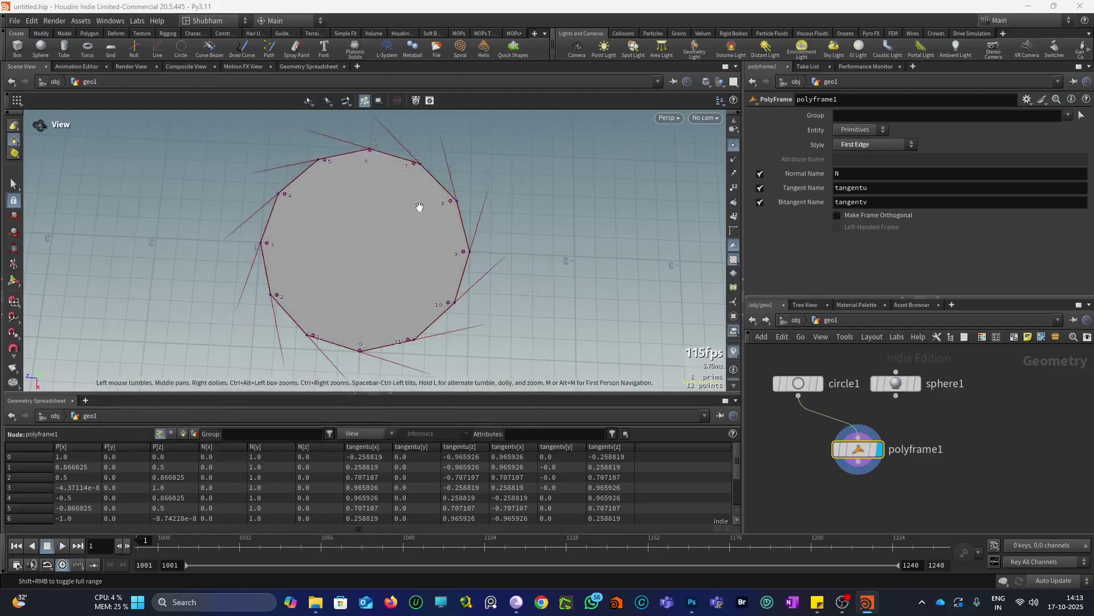
Examine the vertex numbers around the circle against the direction of the First Edge tangents at each corner.
{"action": "scroll", "coordinate": [394, 271], "scroll_direction": "up", "scroll_amount": 5}
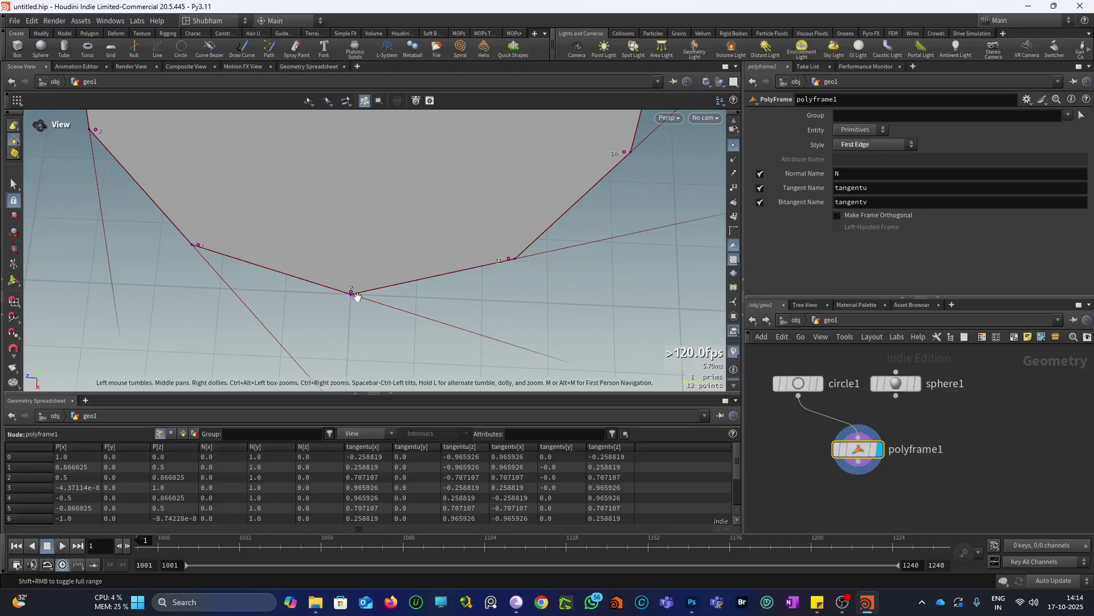
{"action": "scroll", "coordinate": [381, 259], "scroll_direction": "down", "scroll_amount": 5}
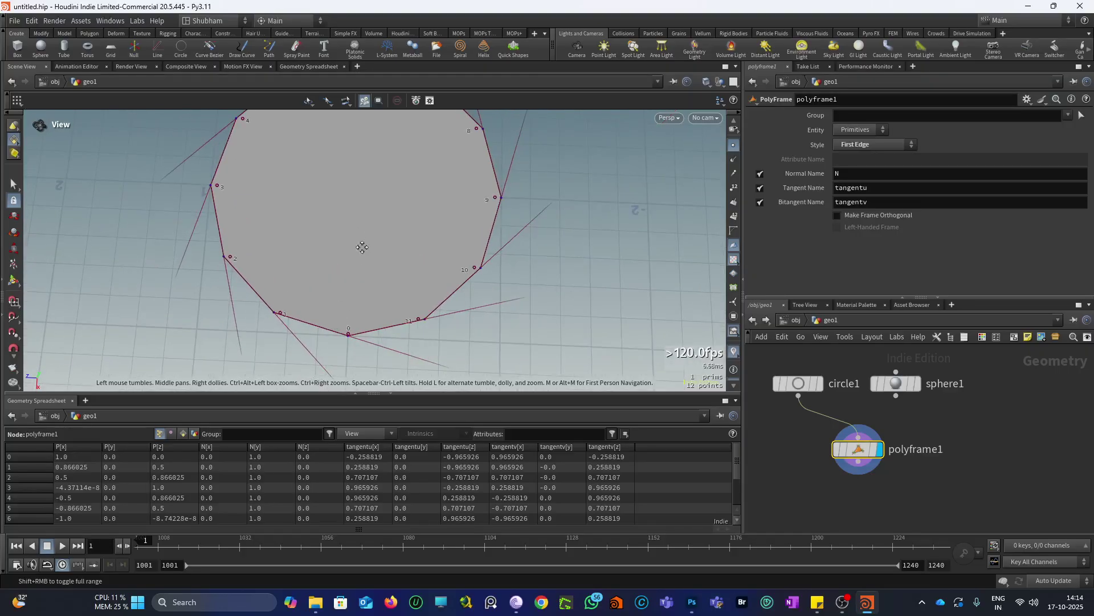
{"action": "scroll", "coordinate": [362, 247], "scroll_direction": "down", "scroll_amount": 2}
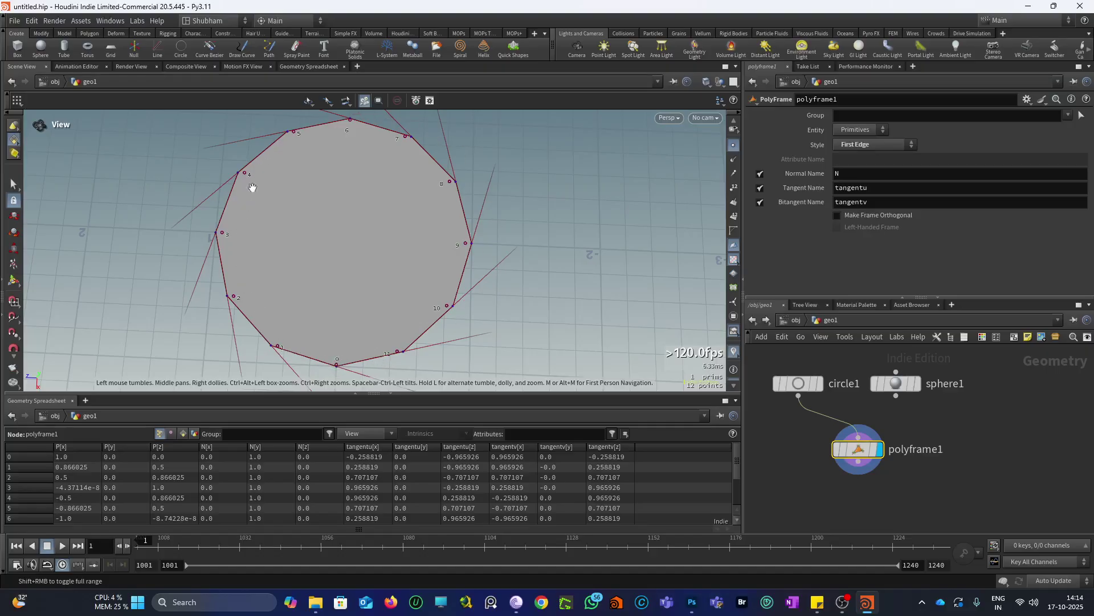
{"action": "scroll", "coordinate": [344, 227], "scroll_direction": "down", "scroll_amount": 2}
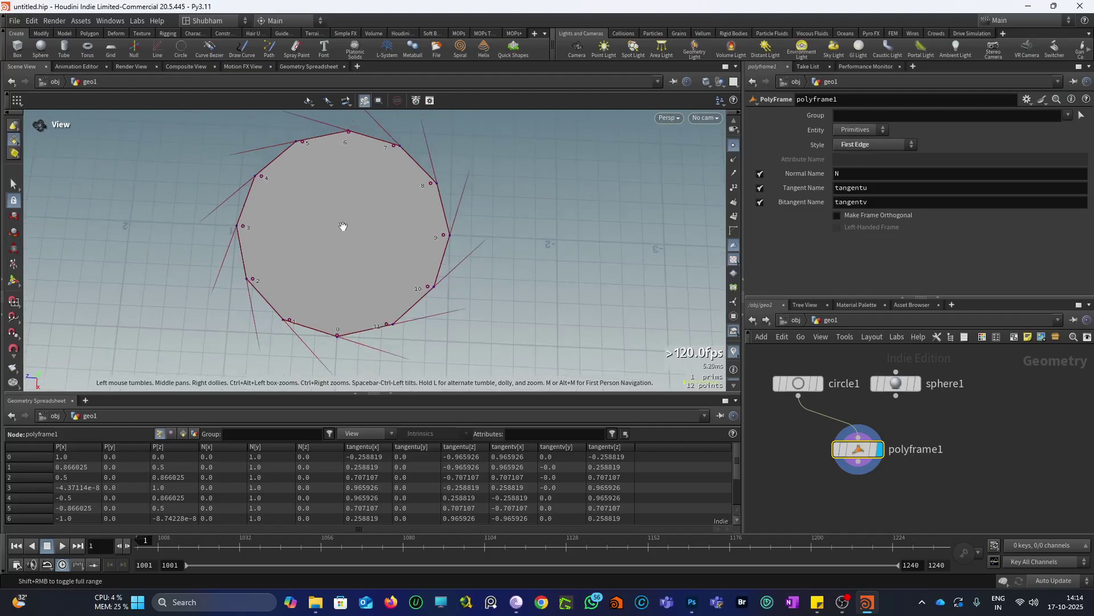
{"action": "scroll", "coordinate": [356, 291], "scroll_direction": "down", "scroll_amount": 2}
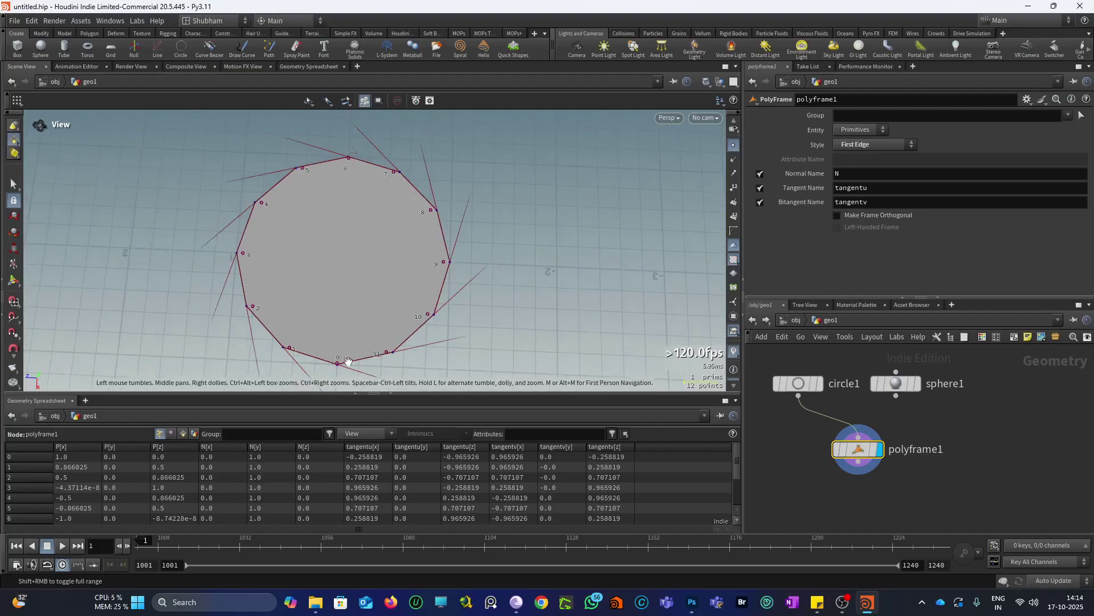
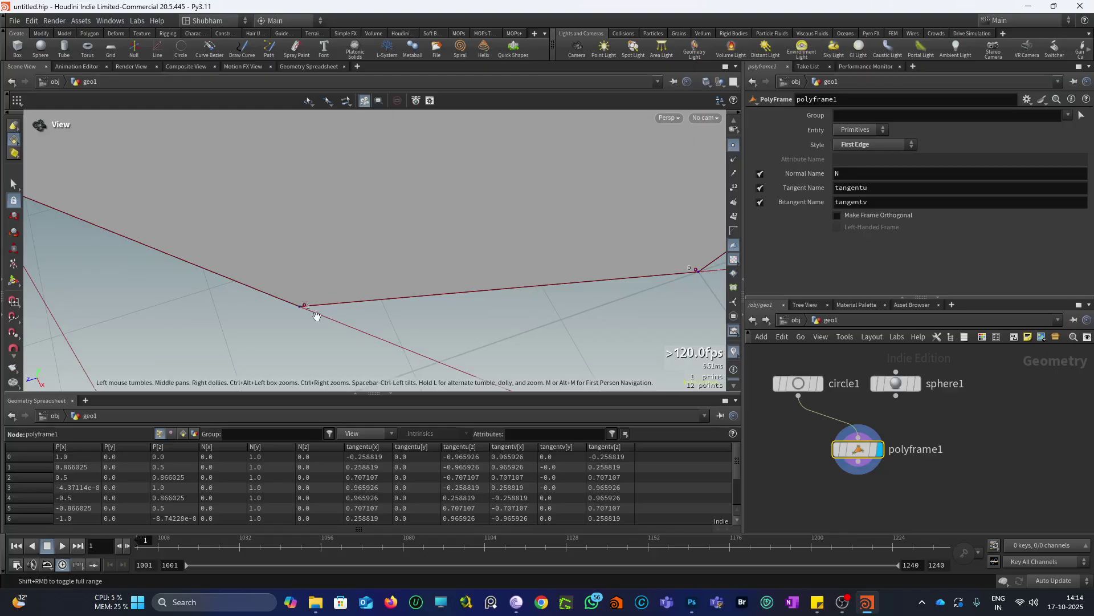
{"action": "left_click_drag", "start_coordinate": [428, 227], "coordinate": [289, 313]}
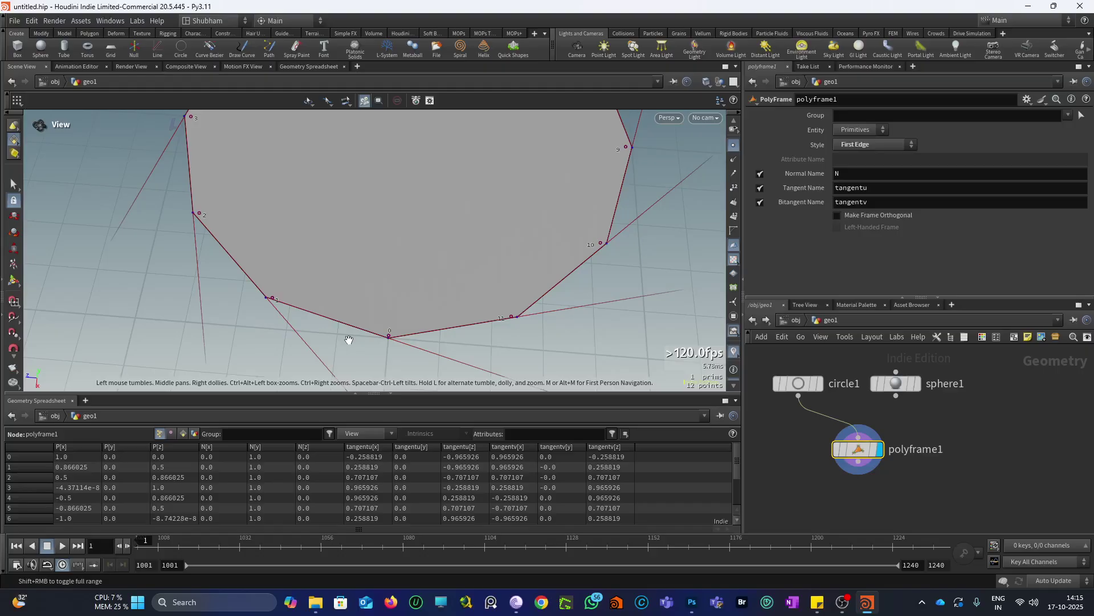
{"action": "left_click_drag", "start_coordinate": [351, 255], "coordinate": [374, 293]}
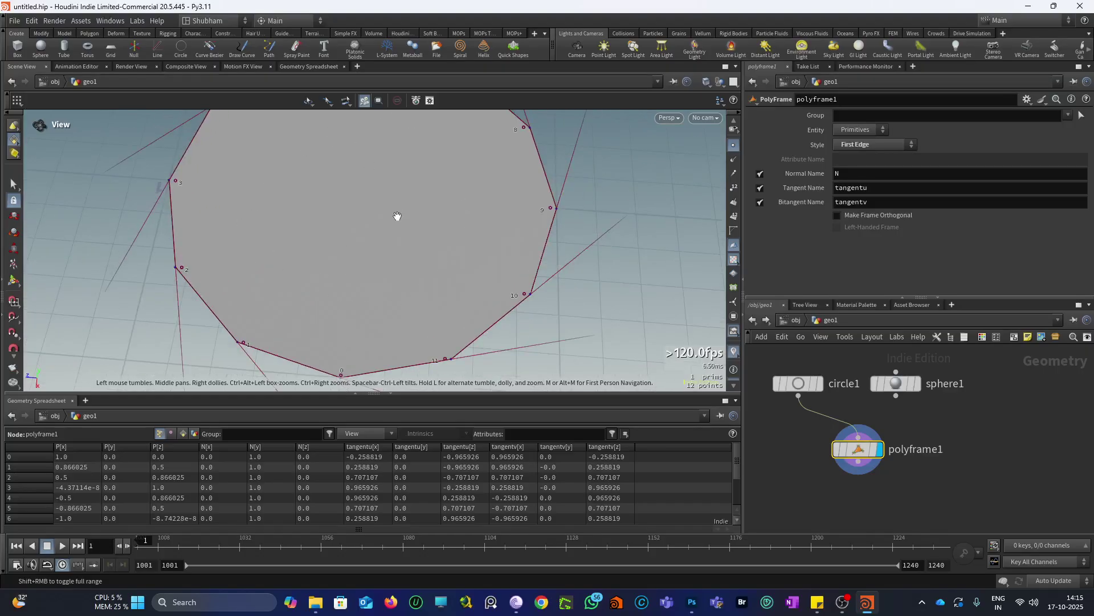
{"action": "left_click_drag", "start_coordinate": [182, 368], "coordinate": [299, 283]}
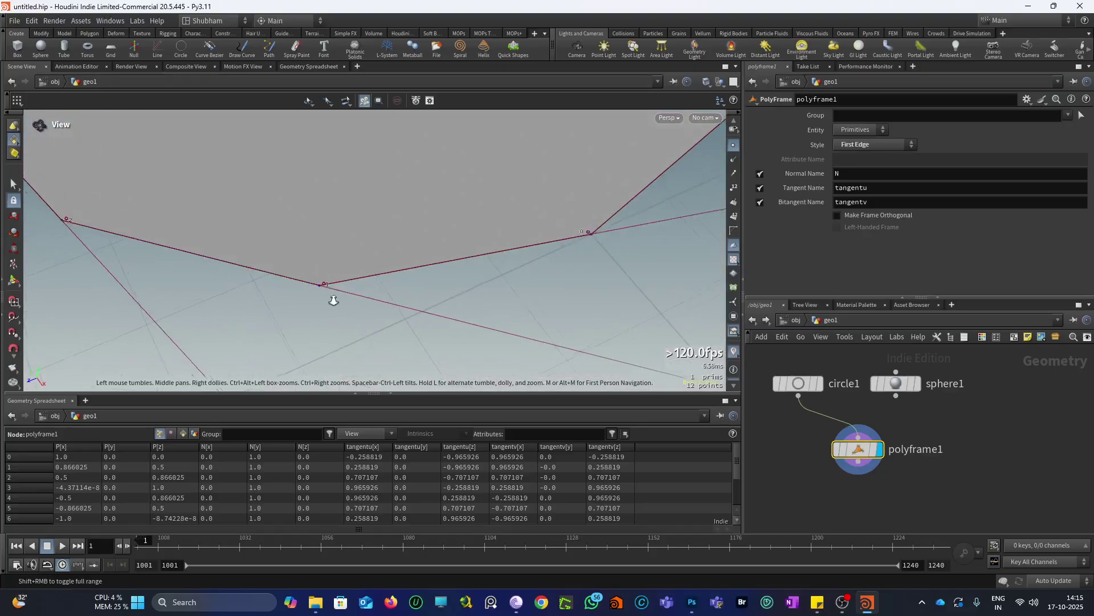
{"action": "scroll", "coordinate": [332, 298], "scroll_direction": "up", "scroll_amount": 2}
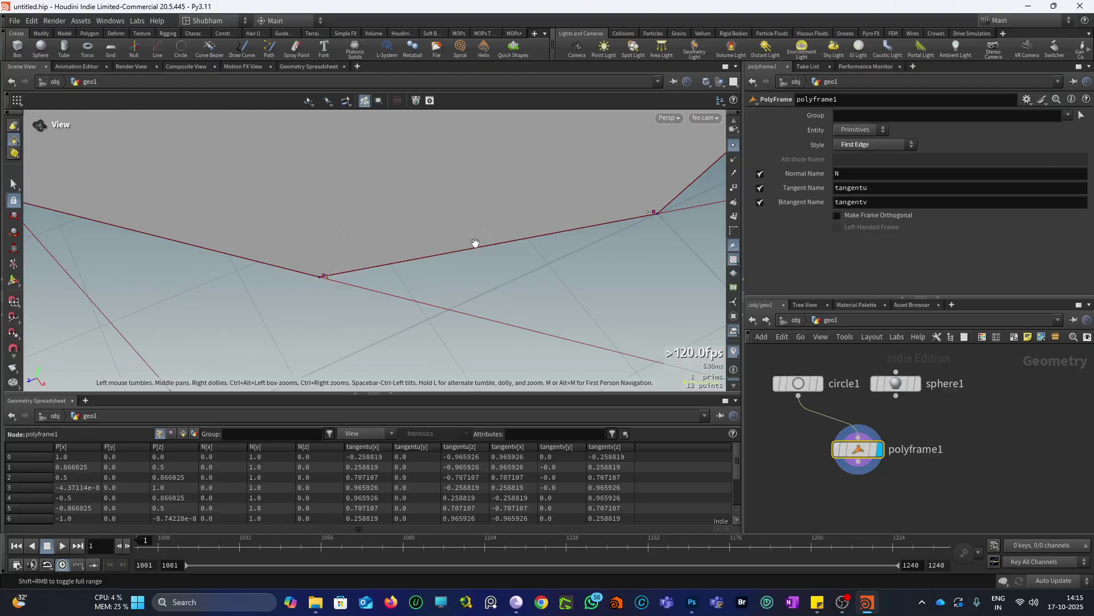
{"action": "left_click_drag", "start_coordinate": [513, 243], "coordinate": [298, 247]}
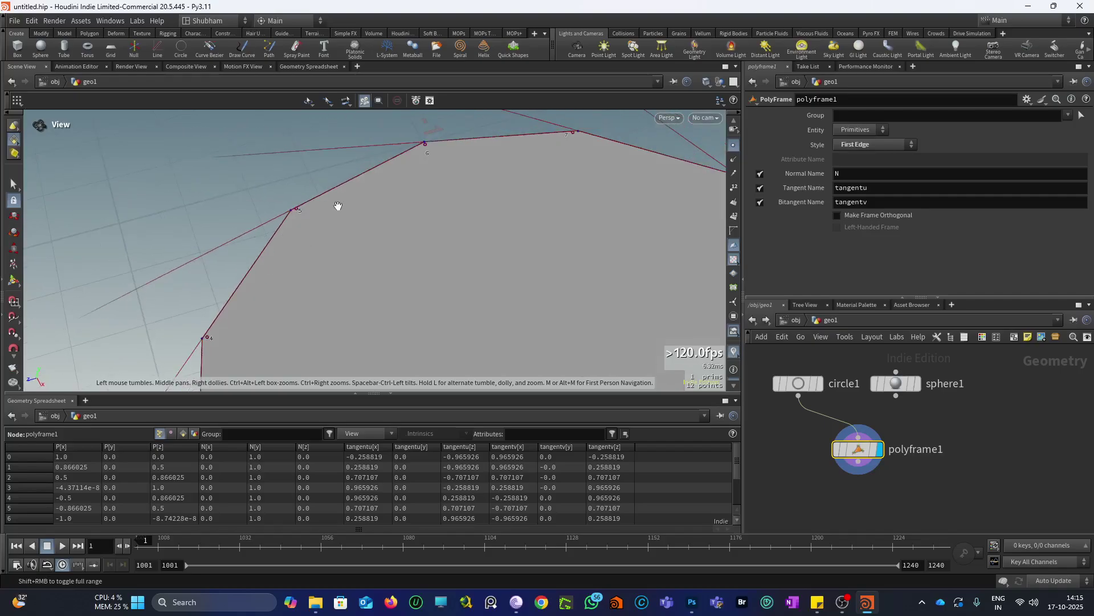
{"action": "left_click_drag", "start_coordinate": [318, 254], "coordinate": [293, 225]}
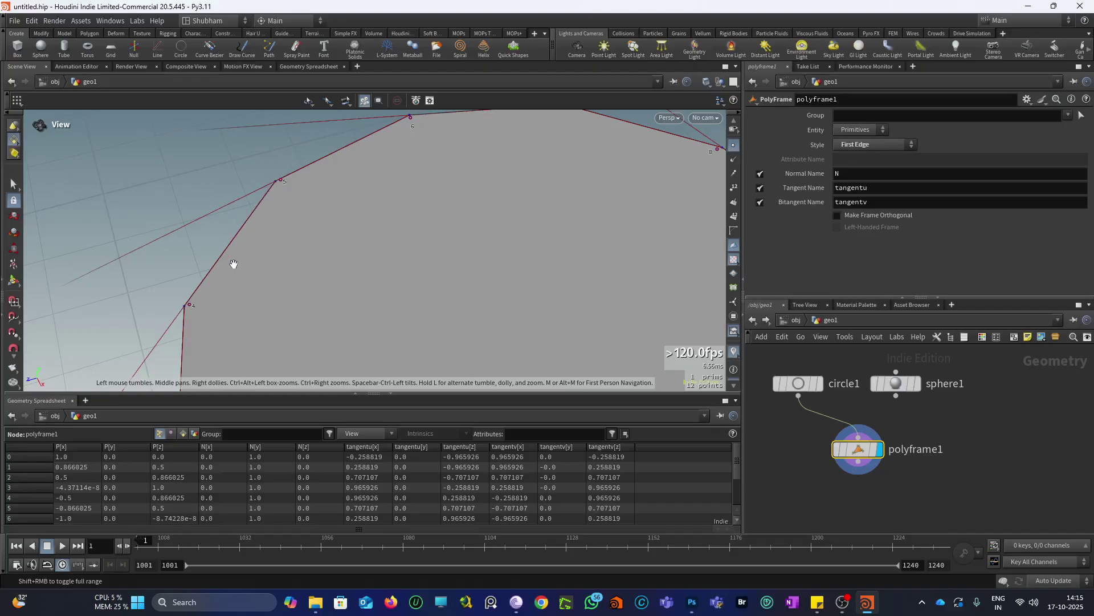
{"action": "scroll", "coordinate": [237, 228], "scroll_direction": "down", "scroll_amount": 2}
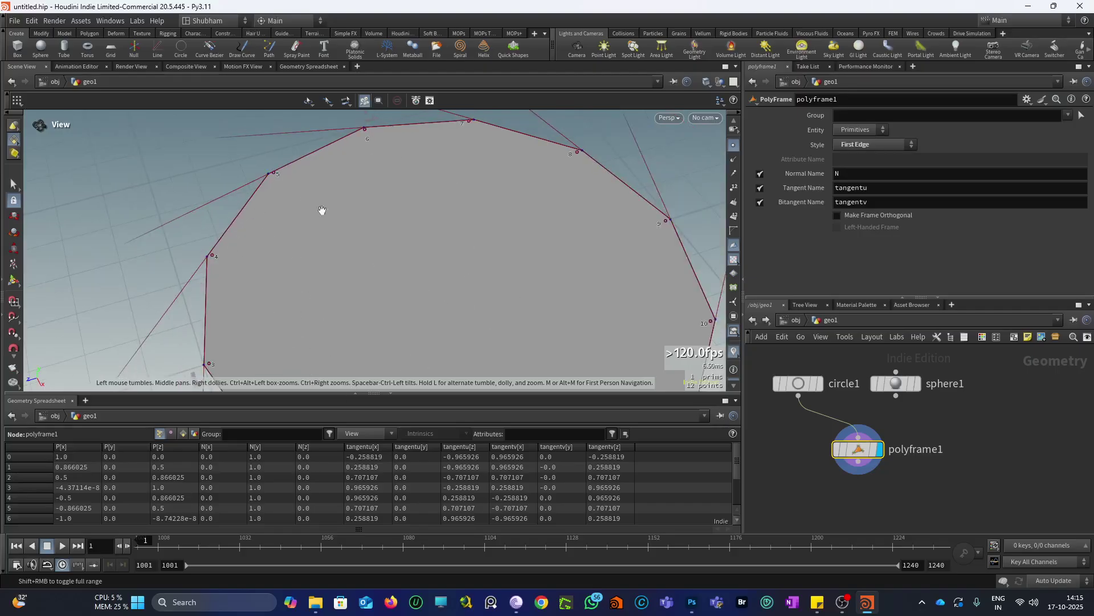
{"action": "scroll", "coordinate": [200, 298], "scroll_direction": "down", "scroll_amount": 5}
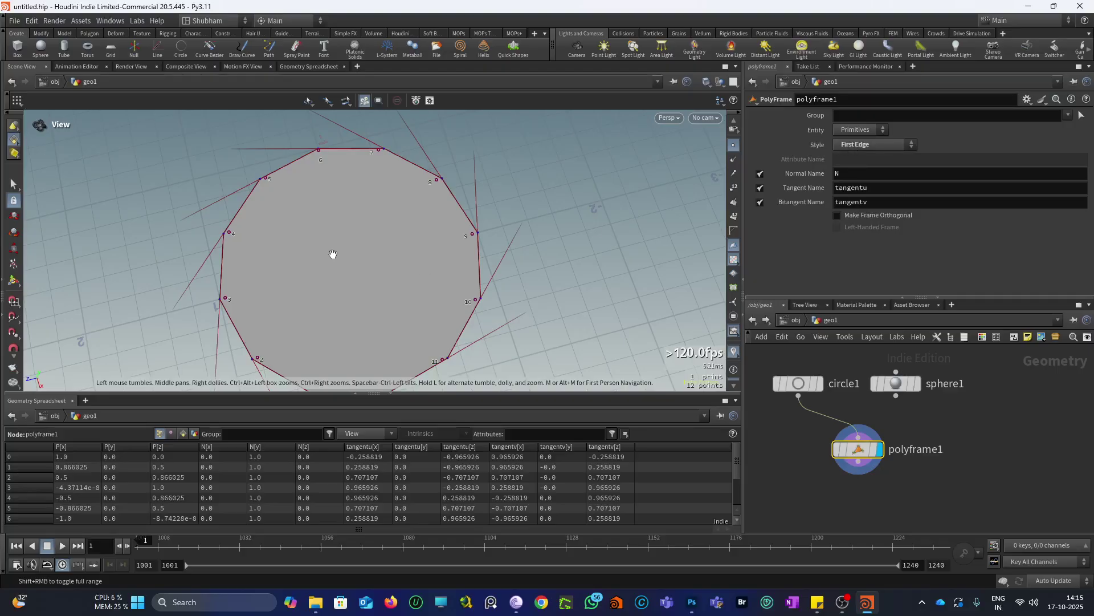
{"action": "mouse_move", "coordinate": [329, 254]}
{"action": "left_mouse_down"}
{"action": "mouse_move", "coordinate": [307, 254]}
{"action": "mouse_move", "coordinate": [337, 244]}
{"action": "left_mouse_up"}
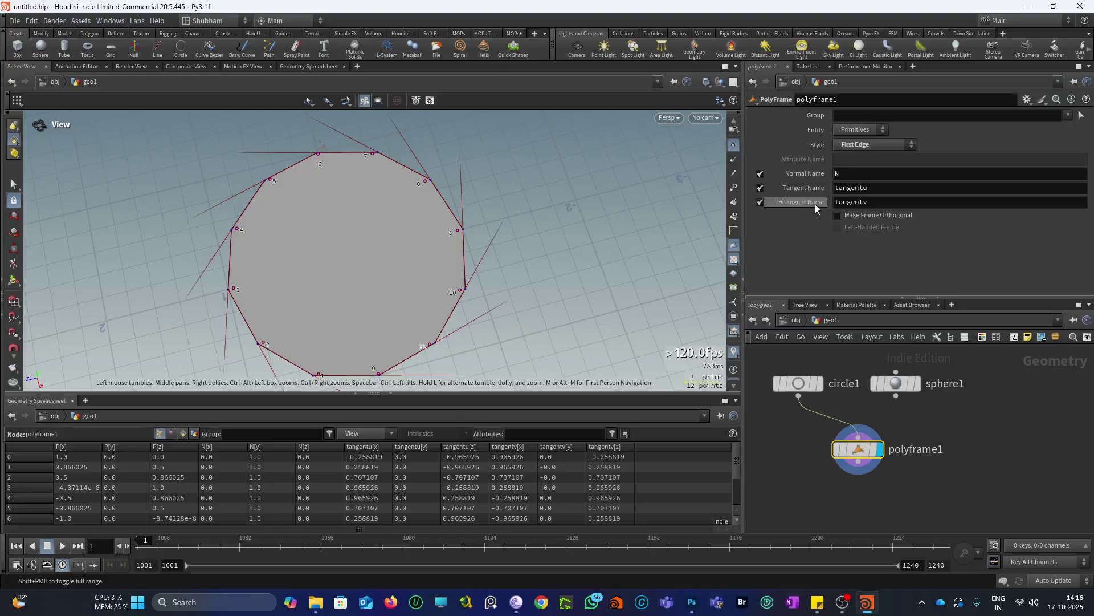
Visualize the N and tangentv attributes alongside tangentu to examine all three directions on the circle, and hide both again.
{"action": "left_click", "coordinate": [837, 173]}
{"action": "key", "text": "BackSpace"}
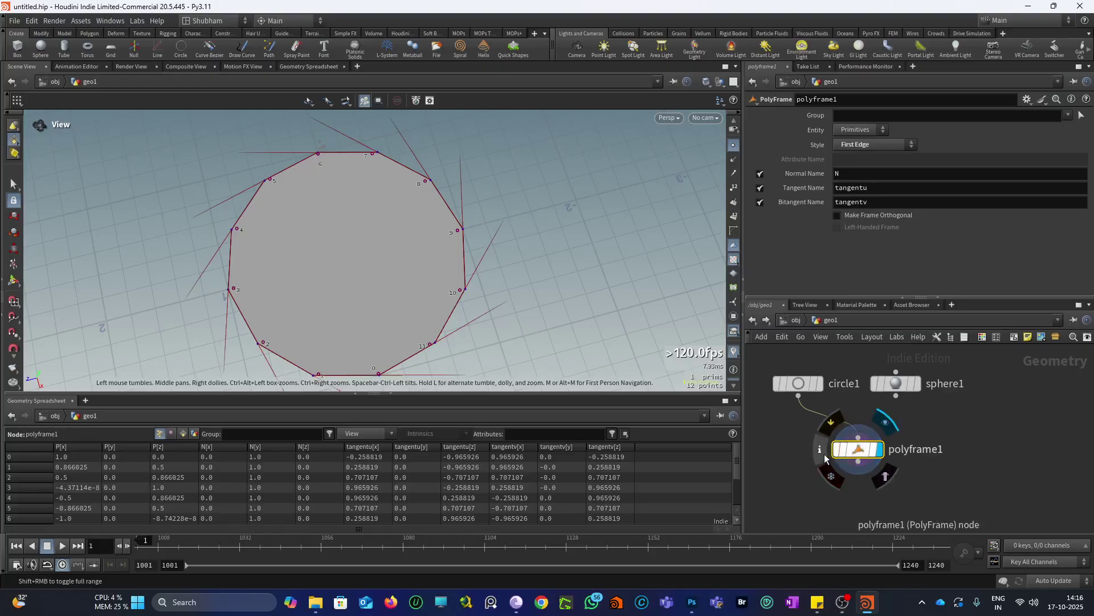
{"action": "left_click", "coordinate": [825, 452]}
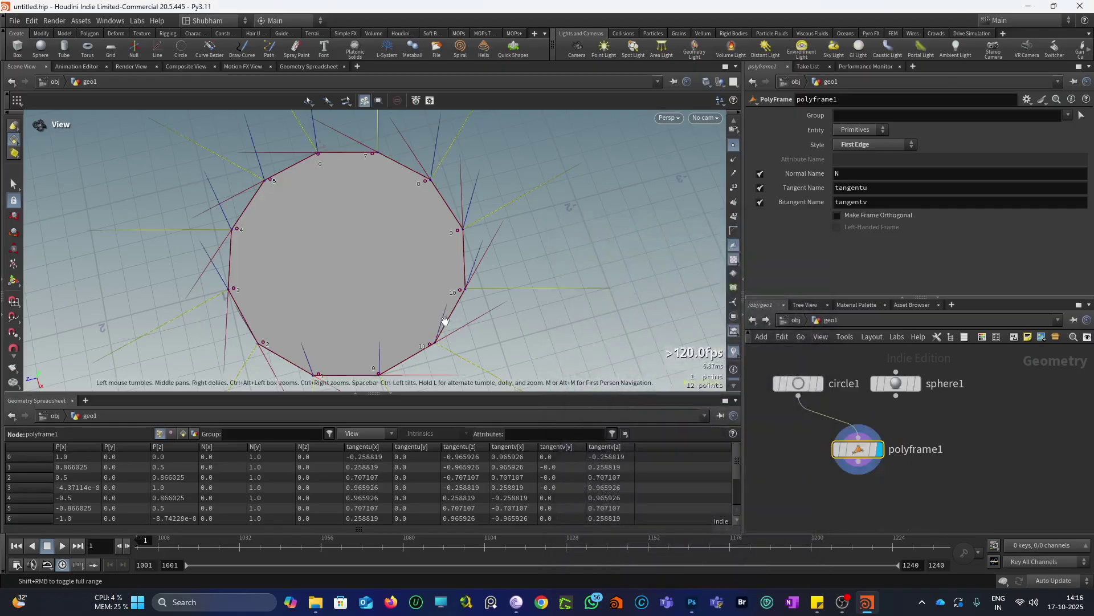
{"action": "left_click_drag", "start_coordinate": [461, 338], "coordinate": [368, 316]}
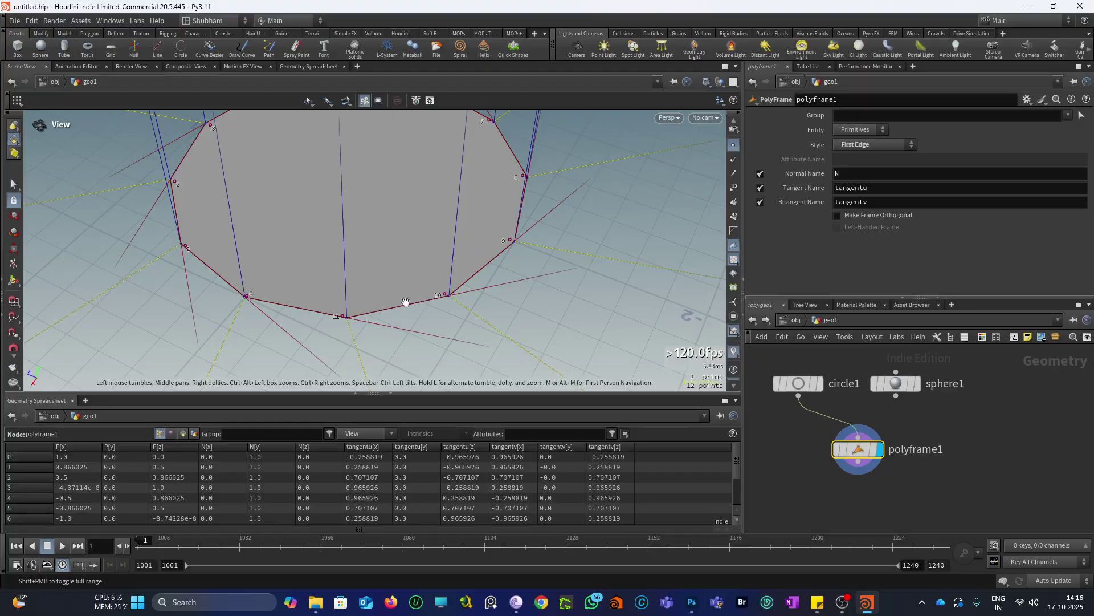
{"action": "left_click_drag", "start_coordinate": [326, 245], "coordinate": [257, 327]}
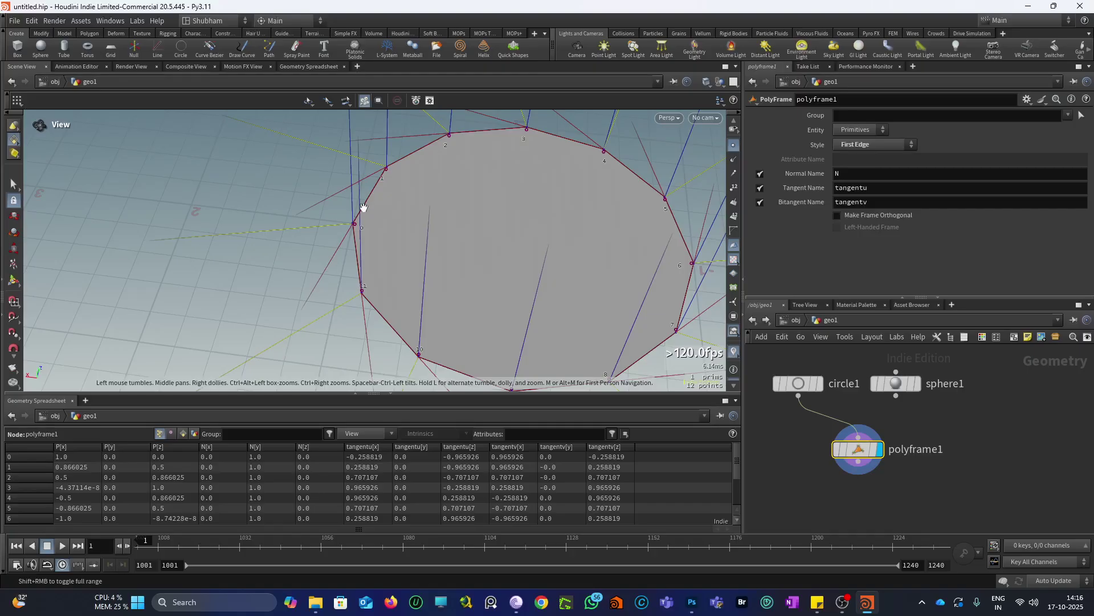
{"action": "left_click_drag", "start_coordinate": [362, 207], "coordinate": [403, 225]}
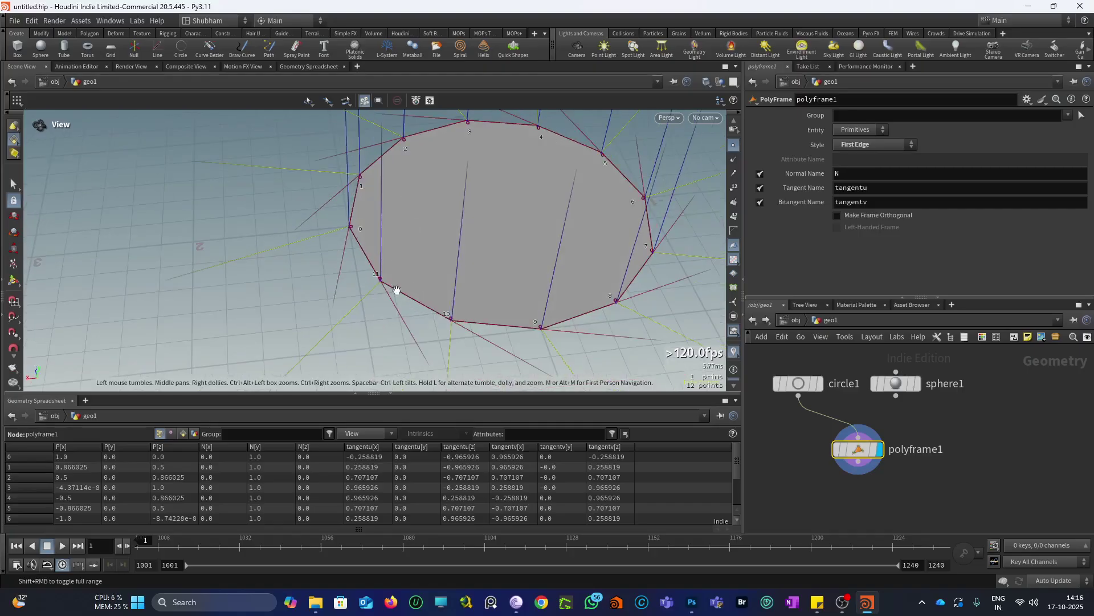
{"action": "mouse_move", "coordinate": [382, 205]}
{"action": "left_mouse_down"}
{"action": "mouse_move", "coordinate": [349, 296]}
{"action": "mouse_move", "coordinate": [330, 268]}
{"action": "mouse_move", "coordinate": [357, 291]}
{"action": "mouse_move", "coordinate": [338, 245]}
{"action": "mouse_move", "coordinate": [383, 214]}
{"action": "left_mouse_up"}
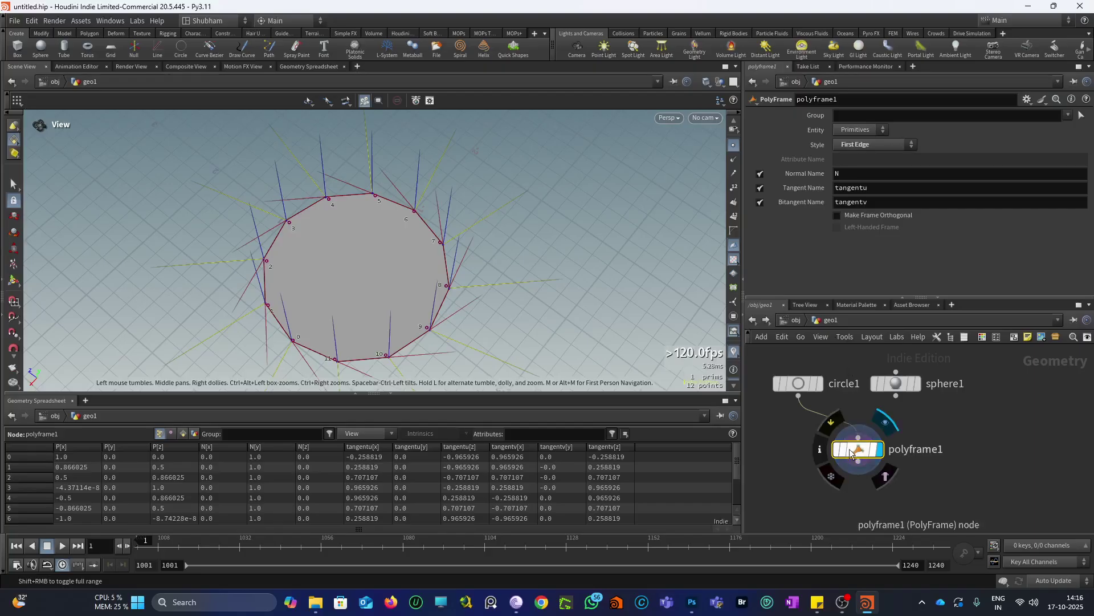
{"action": "left_click", "coordinate": [819, 449]}
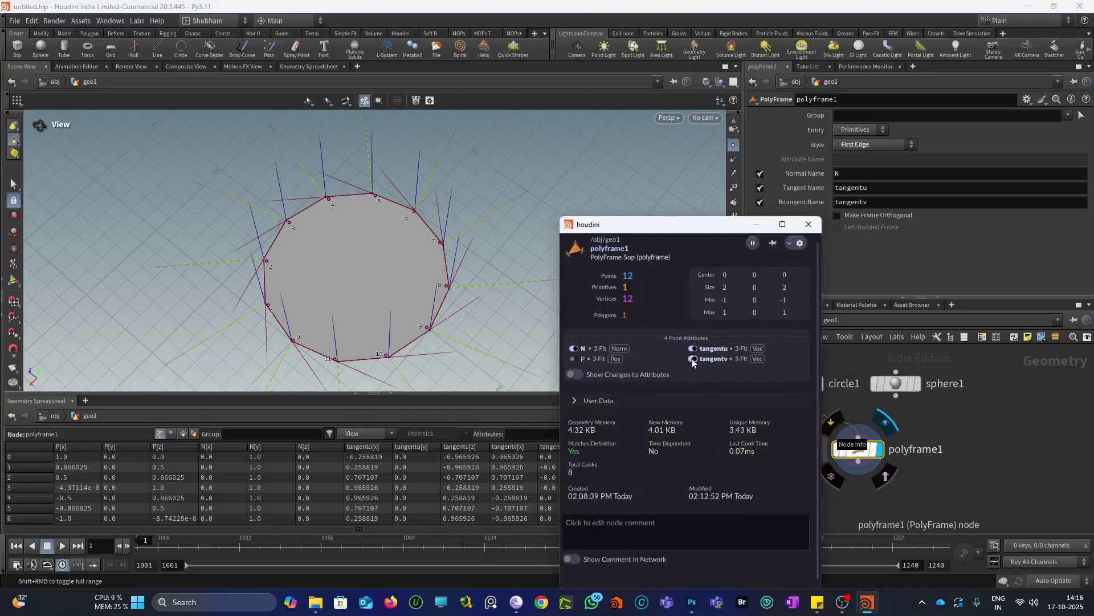
{"action": "left_click", "coordinate": [574, 349]}
{"action": "left_click", "coordinate": [809, 224]}
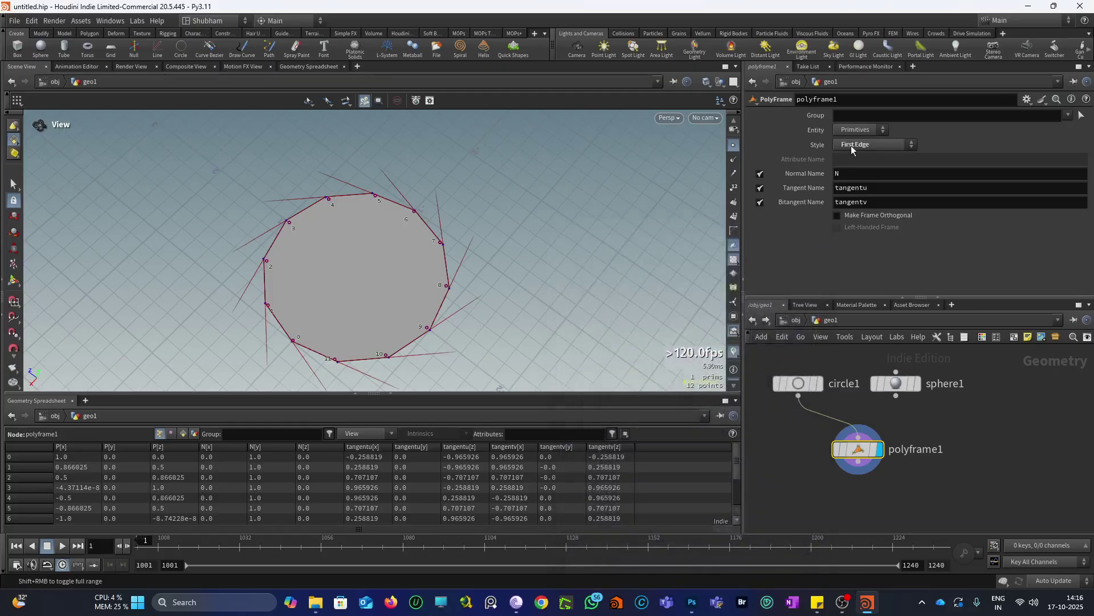
Set the PolyFrame style to Two Edges.
{"action": "left_click", "coordinate": [850, 145]}
{"action": "left_click", "coordinate": [855, 162]}
{"action": "left_click_drag", "start_coordinate": [366, 323], "coordinate": [369, 285]}
Set the tangentu visualizer's Length Scale to 0.461 and inspect the tangents along the circle's edge.
{"action": "left_click", "coordinate": [734, 245]}
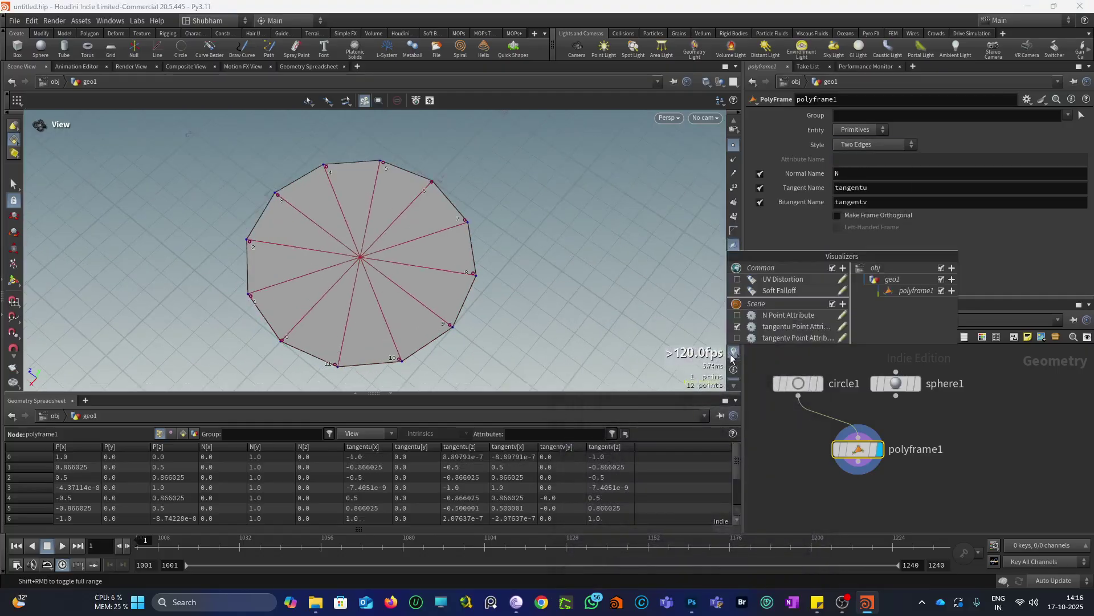
{"action": "left_click", "coordinate": [842, 327]}
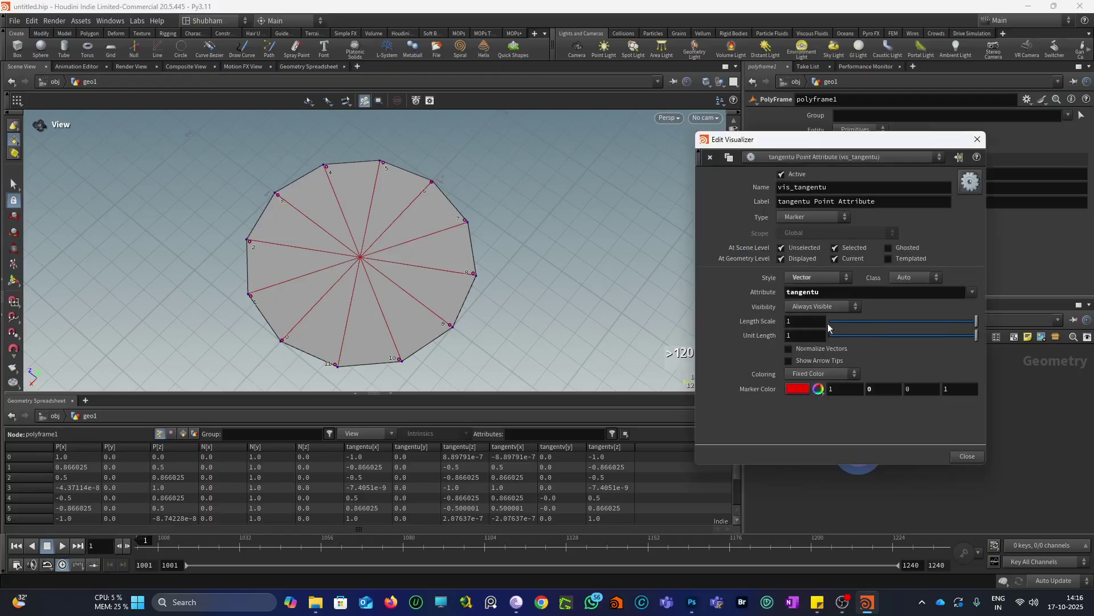
{"action": "left_click_drag", "start_coordinate": [941, 321], "coordinate": [898, 323]}
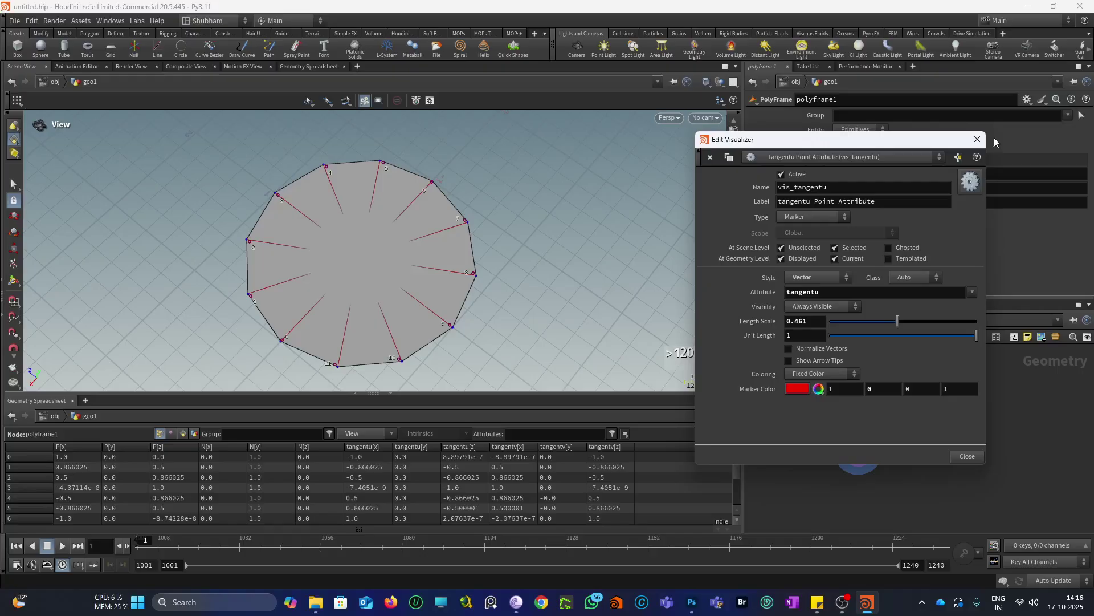
{"action": "left_click", "coordinate": [978, 139]}
{"action": "left_click_drag", "start_coordinate": [376, 268], "coordinate": [383, 315]}
{"action": "scroll", "coordinate": [350, 318], "scroll_direction": "up", "scroll_amount": 4}
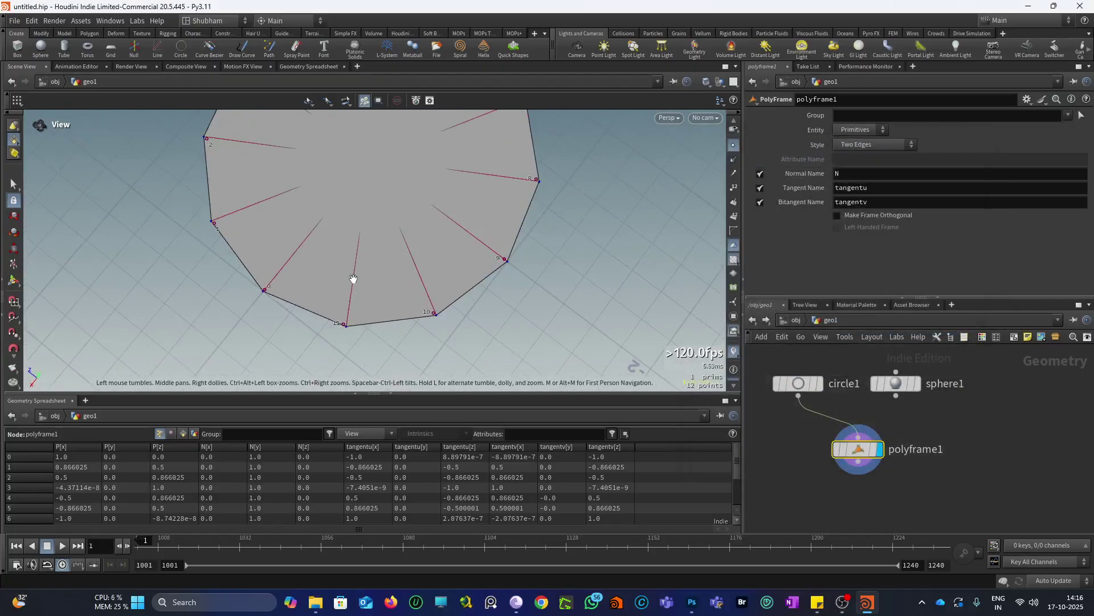
{"action": "scroll", "coordinate": [351, 310], "scroll_direction": "up", "scroll_amount": 1}
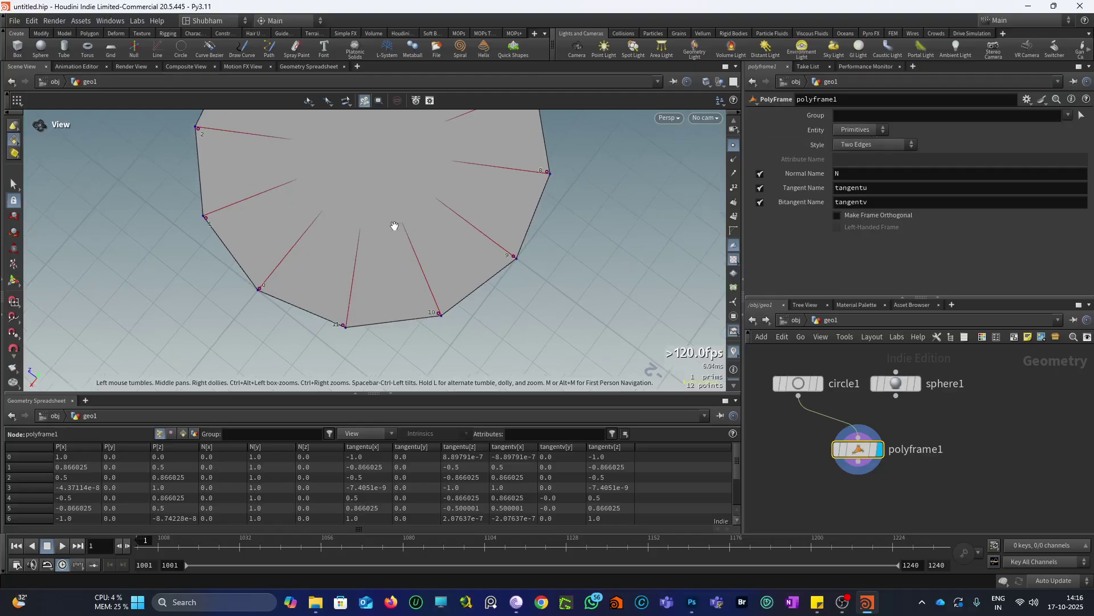
{"action": "scroll", "coordinate": [320, 313], "scroll_direction": "up", "scroll_amount": 2}
{"action": "left_click_drag", "start_coordinate": [392, 264], "coordinate": [344, 300]}
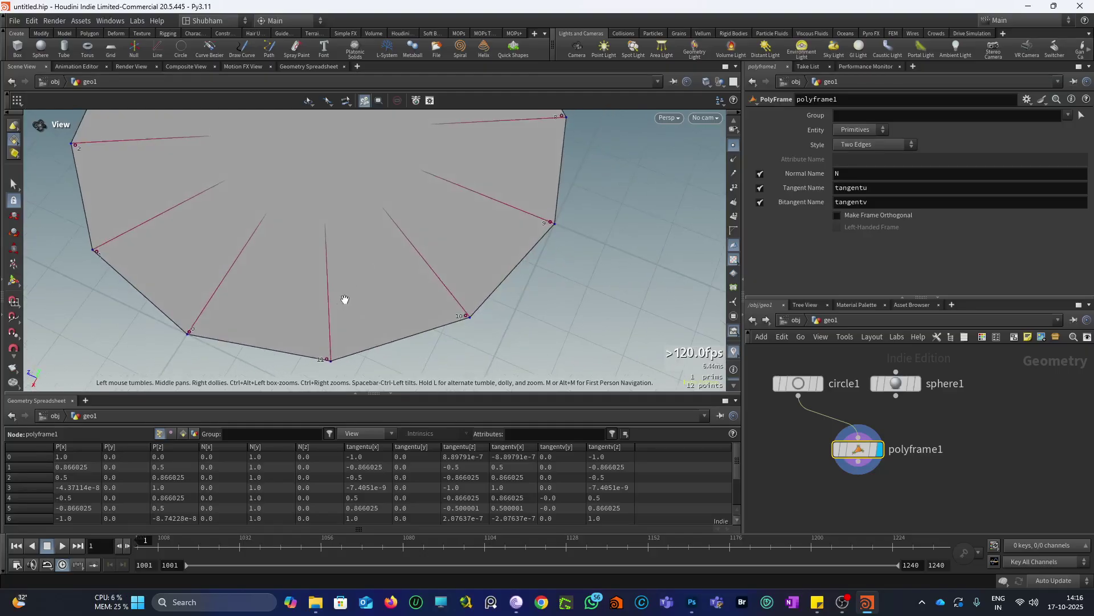
{"action": "middle_click_drag", "start_coordinate": [352, 296], "coordinate": [362, 262]}
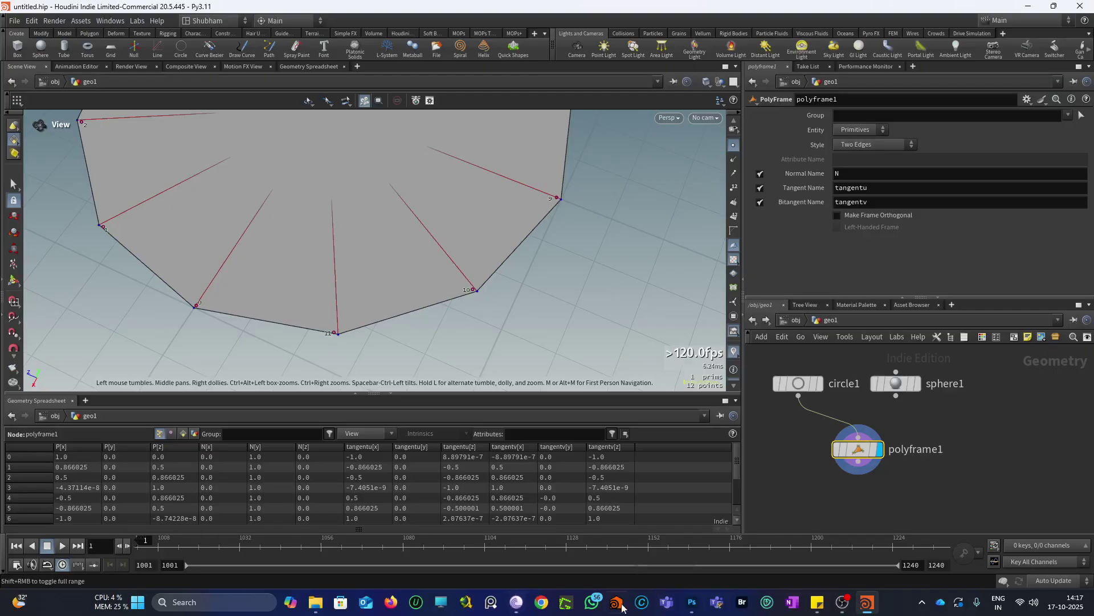
Switch to Photoshop and erase the whole existing sketch from the canvas with the eraser enlarged to size 600.
{"action": "left_click", "coordinate": [692, 602]}
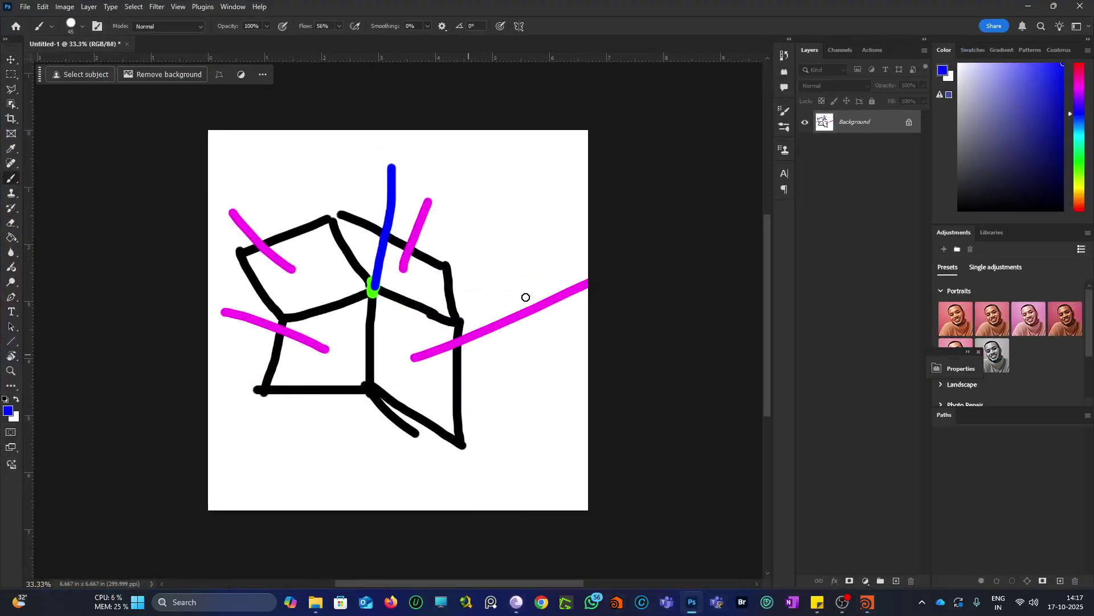
{"action": "left_click", "coordinate": [10, 223]}
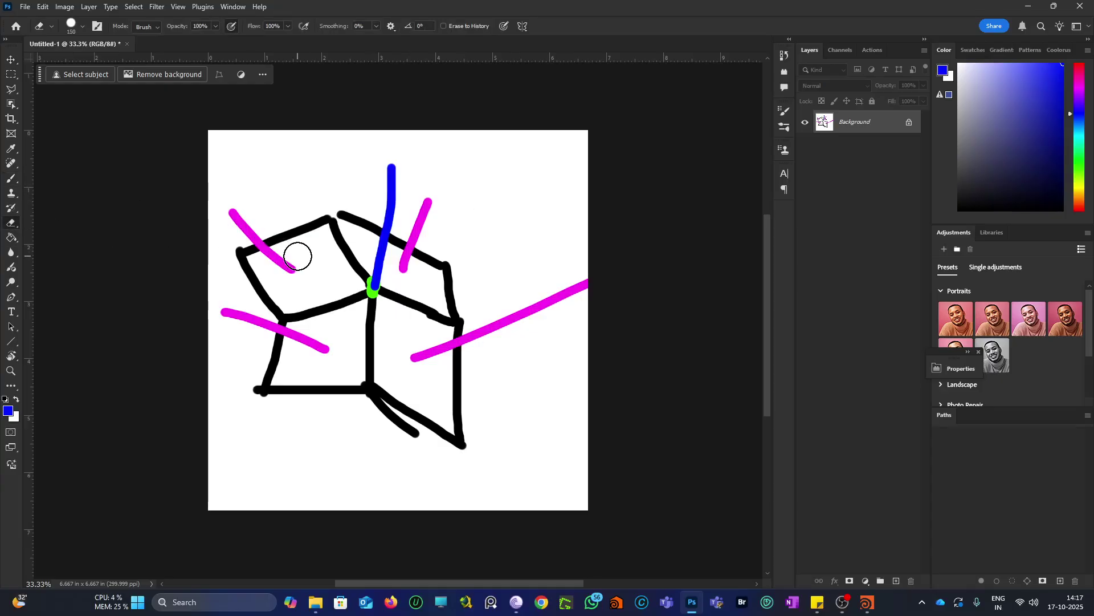
{"action": "key", "text": "bracketright"}
{"action": "key", "text": "bracketright"}
{"action": "key", "text": "bracketright"}
{"action": "key", "text": "bracketright"}
{"action": "key", "text": "bracketright"}
{"action": "key", "text": "bracketright"}
{"action": "key", "text": "bracketright"}
{"action": "key", "text": "bracketright"}
{"action": "key", "text": "bracketright"}
{"action": "key", "text": "bracketright"}
{"action": "key", "text": "bracketright"}
{"action": "key", "text": "bracketright"}
{"action": "key", "text": "bracketright"}
{"action": "key", "text": "bracketright"}
{"action": "mouse_move", "coordinate": [452, 342]}
{"action": "left_mouse_down"}
{"action": "mouse_move", "coordinate": [257, 268]}
{"action": "mouse_move", "coordinate": [367, 502]}
{"action": "mouse_move", "coordinate": [313, 430]}
{"action": "left_mouse_up"}
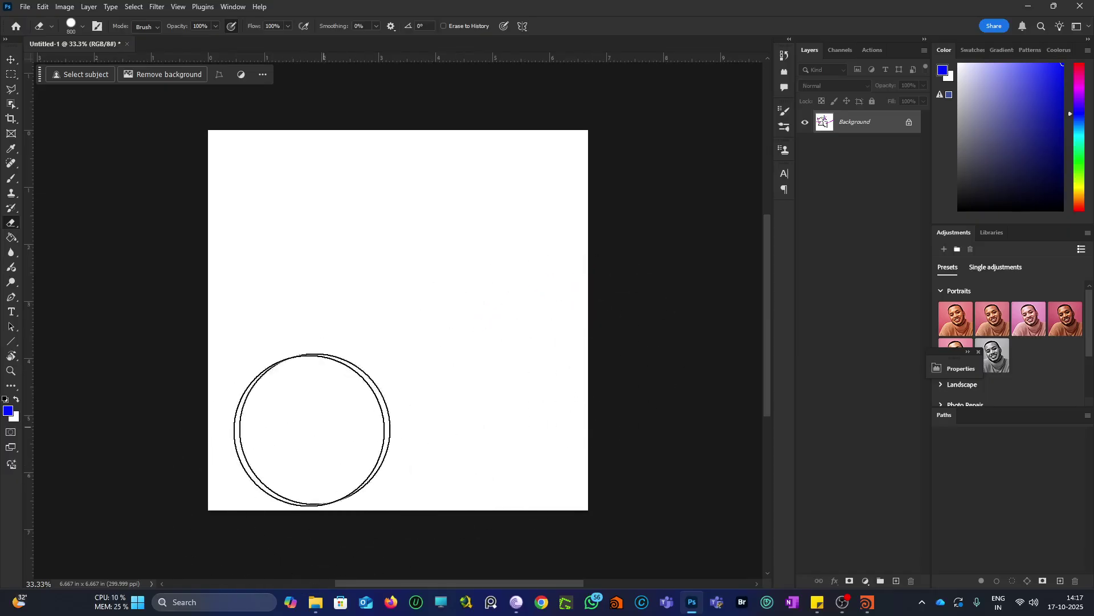
Reduce the eraser size to 90 and activate the Brush tool for drawing on the blank canvas.
{"action": "key", "text": "bracketleft"}
{"action": "key", "text": "bracketleft"}
{"action": "key", "text": "bracketleft"}
{"action": "key", "text": "bracketleft"}
{"action": "key", "text": "bracketleft"}
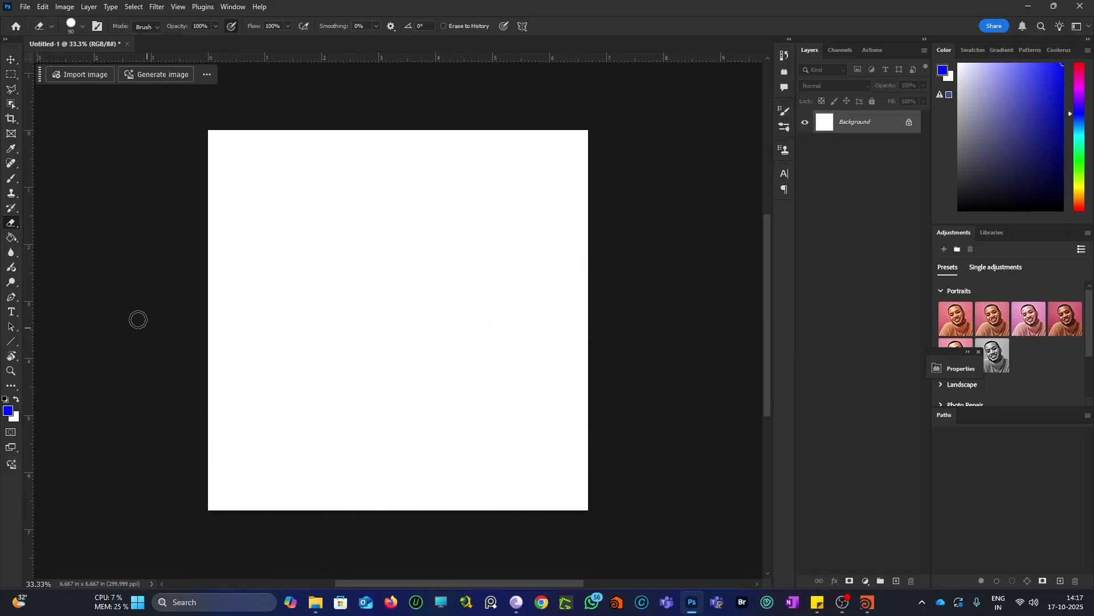
{"action": "left_click", "coordinate": [11, 178]}
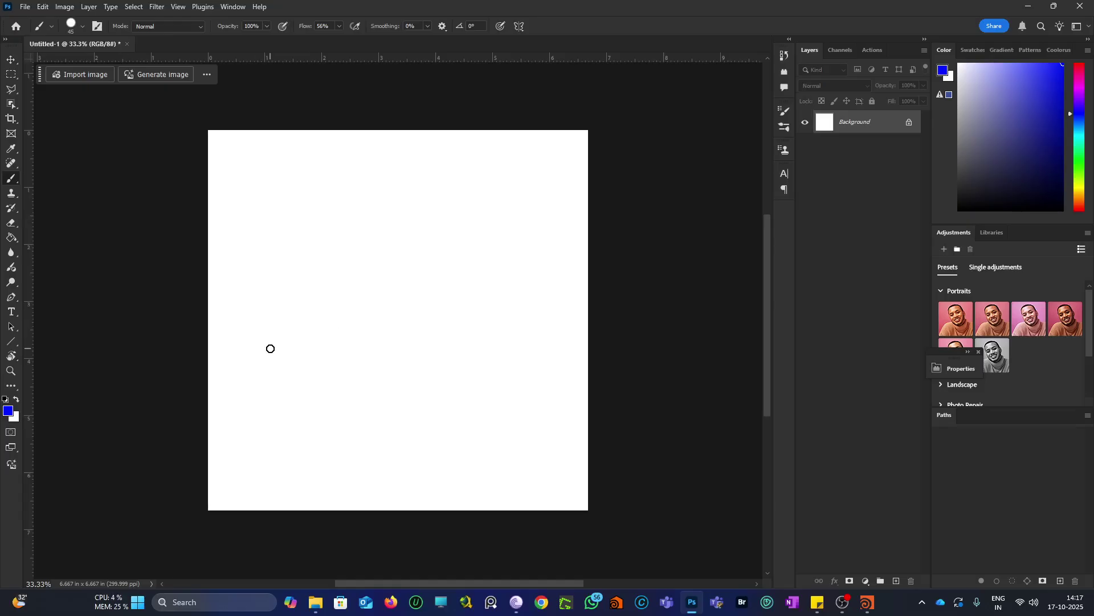
Draw a wide blue V of two connected edges on the canvas and mark their shared vertex with a green dot.
{"action": "mouse_move", "coordinate": [236, 279]}
{"action": "left_mouse_down"}
{"action": "mouse_move", "coordinate": [357, 342]}
{"action": "mouse_move", "coordinate": [540, 233]}
{"action": "left_mouse_up"}
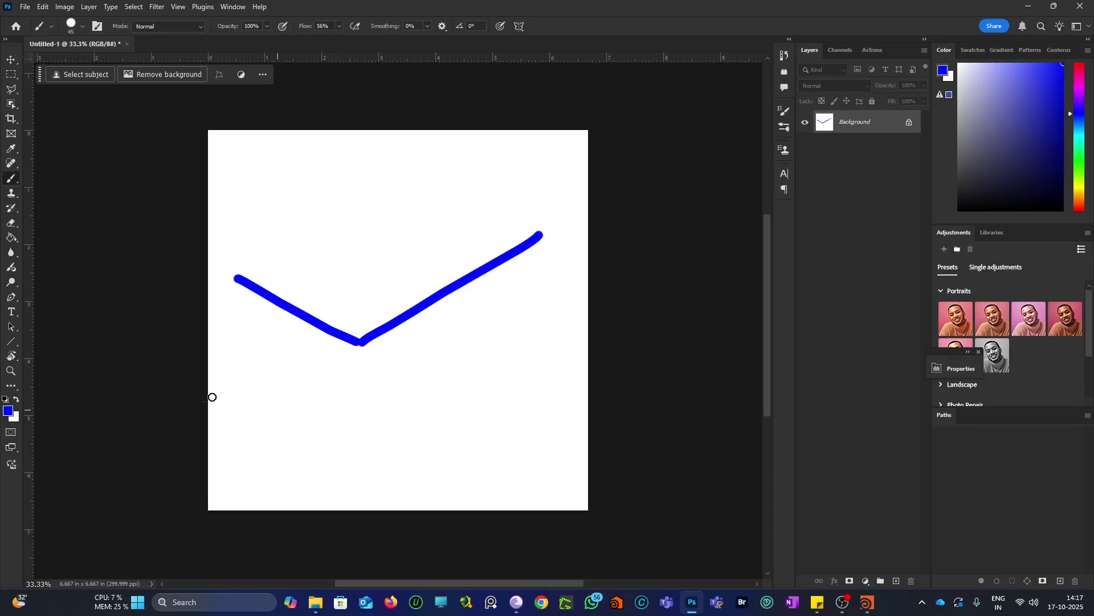
{"action": "left_click", "coordinate": [1079, 155]}
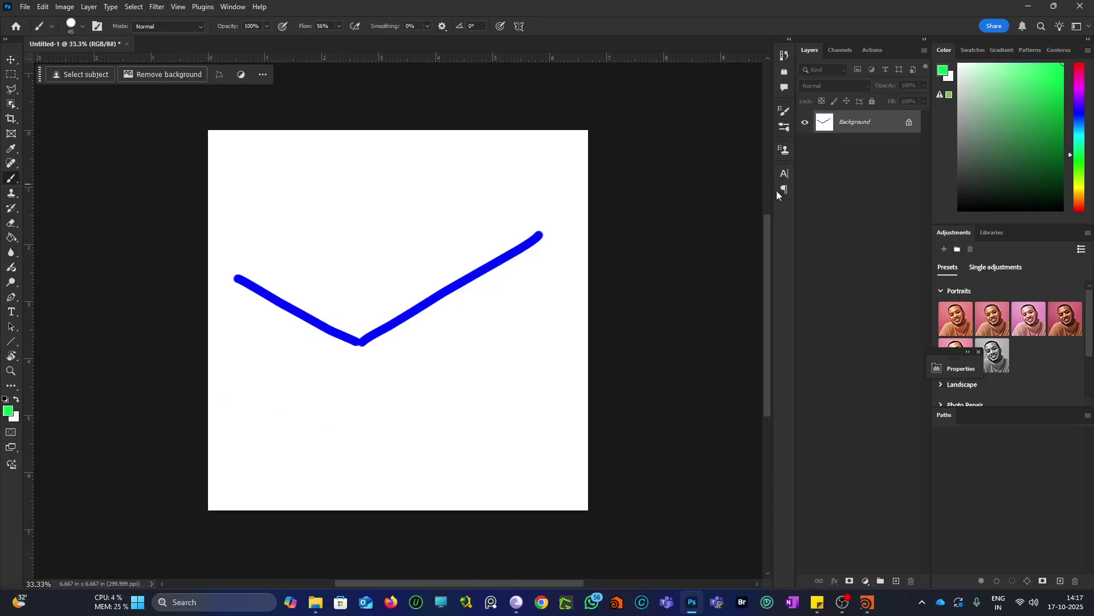
{"action": "left_click_drag", "start_coordinate": [355, 337], "coordinate": [358, 341]}
Paint a yellow arrow along each blue edge, pointing away from the green vertex.
{"action": "left_click", "coordinate": [1077, 187]}
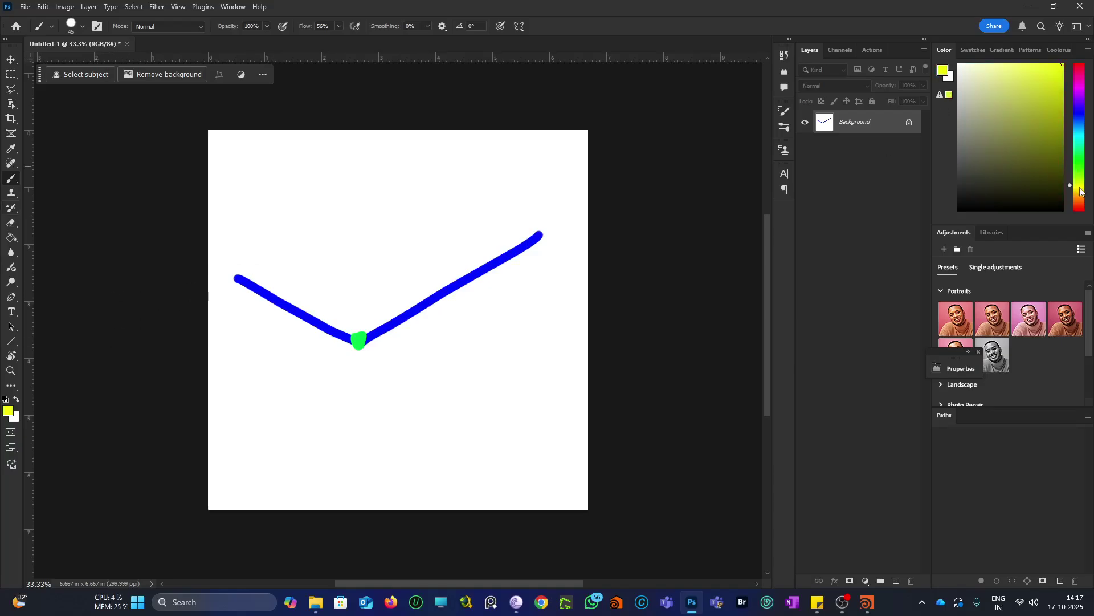
{"action": "mouse_move", "coordinate": [384, 329]}
{"action": "left_mouse_down"}
{"action": "mouse_move", "coordinate": [441, 295]}
{"action": "mouse_move", "coordinate": [424, 284]}
{"action": "mouse_move", "coordinate": [446, 315]}
{"action": "left_mouse_up"}
{"action": "left_click", "coordinate": [347, 338]}
{"action": "left_click_drag", "start_coordinate": [323, 323], "coordinate": [292, 305]}
{"action": "mouse_move", "coordinate": [281, 328]}
{"action": "left_mouse_down"}
{"action": "mouse_move", "coordinate": [288, 297]}
{"action": "mouse_move", "coordinate": [300, 295]}
{"action": "left_mouse_up"}
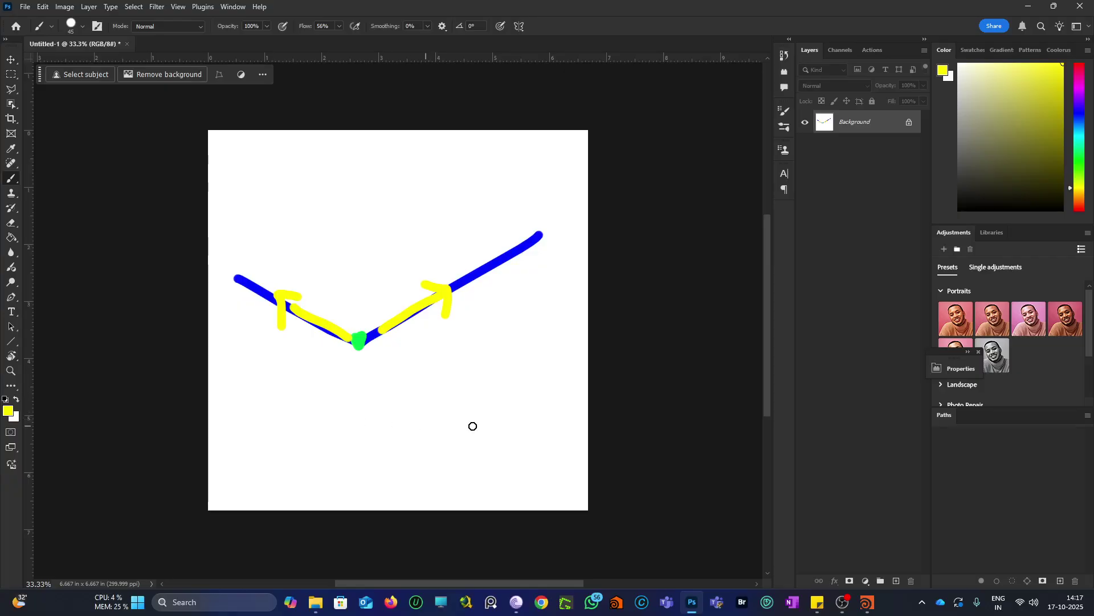
Sketch vectors A and B with their resultant arrow labelled A+B below the V, and draw a yellow resultant arrow upward from the green vertex.
{"action": "mouse_move", "coordinate": [350, 477]}
{"action": "left_mouse_down"}
{"action": "mouse_move", "coordinate": [444, 464]}
{"action": "mouse_move", "coordinate": [338, 479]}
{"action": "mouse_move", "coordinate": [372, 494]}
{"action": "left_mouse_up"}
{"action": "mouse_move", "coordinate": [450, 467]}
{"action": "left_mouse_down"}
{"action": "mouse_move", "coordinate": [451, 371]}
{"action": "mouse_move", "coordinate": [456, 381]}
{"action": "left_mouse_up"}
{"action": "mouse_move", "coordinate": [402, 478]}
{"action": "left_mouse_down"}
{"action": "mouse_move", "coordinate": [403, 507]}
{"action": "mouse_move", "coordinate": [425, 488]}
{"action": "left_mouse_up"}
{"action": "left_click", "coordinate": [470, 417]}
{"action": "mouse_move", "coordinate": [475, 449]}
{"action": "left_mouse_down"}
{"action": "mouse_move", "coordinate": [477, 419]}
{"action": "mouse_move", "coordinate": [493, 428]}
{"action": "mouse_move", "coordinate": [474, 444]}
{"action": "mouse_move", "coordinate": [348, 400]}
{"action": "mouse_move", "coordinate": [336, 408]}
{"action": "mouse_move", "coordinate": [377, 405]}
{"action": "left_mouse_up"}
{"action": "mouse_move", "coordinate": [288, 433]}
{"action": "left_mouse_down"}
{"action": "mouse_move", "coordinate": [321, 400]}
{"action": "mouse_move", "coordinate": [367, 384]}
{"action": "mouse_move", "coordinate": [342, 357]}
{"action": "mouse_move", "coordinate": [333, 416]}
{"action": "left_mouse_up"}
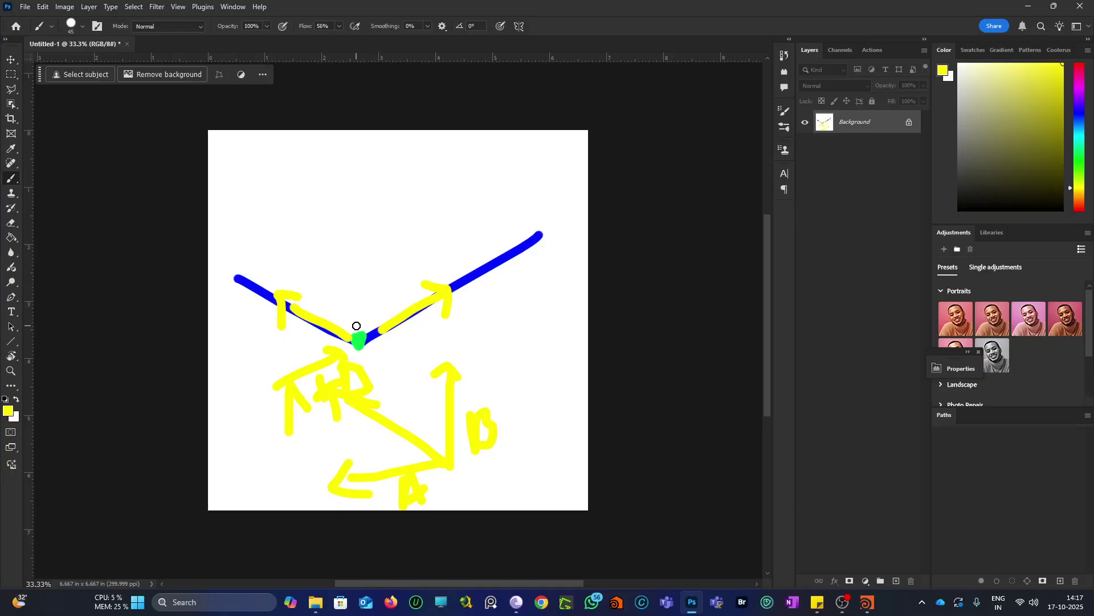
{"action": "mouse_move", "coordinate": [357, 335]}
{"action": "left_mouse_down"}
{"action": "mouse_move", "coordinate": [337, 217]}
{"action": "mouse_move", "coordinate": [345, 195]}
{"action": "mouse_move", "coordinate": [365, 216]}
{"action": "left_mouse_up"}
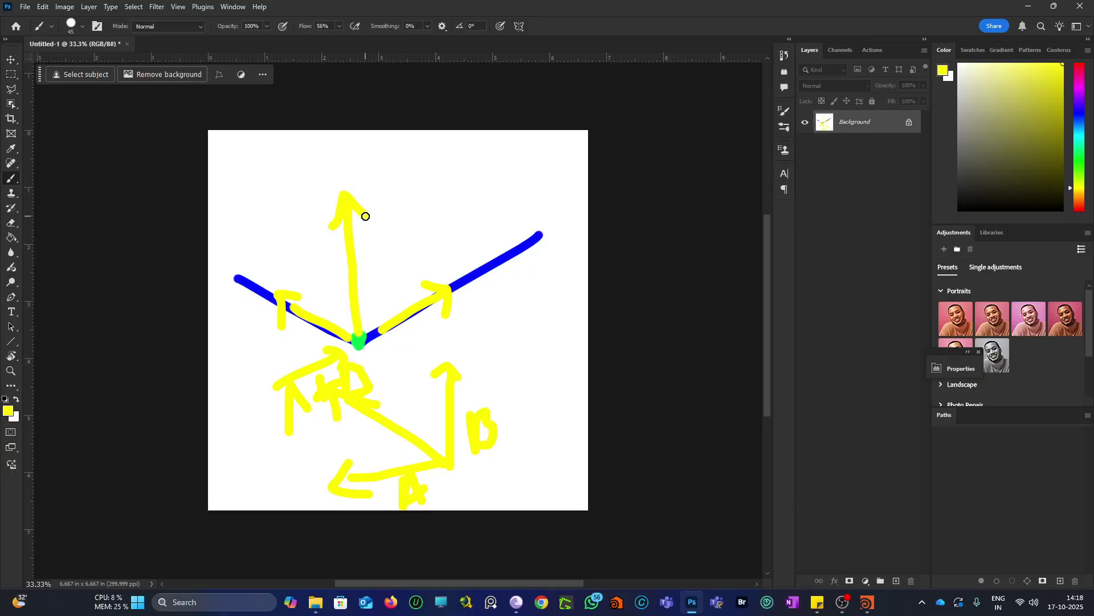
Switch to Houdini and inspect the inward tangents on the circle's points and the polyframe1 node information.
{"action": "left_click", "coordinate": [1031, 6]}
{"action": "scroll", "coordinate": [376, 311], "scroll_direction": "down", "scroll_amount": 3}
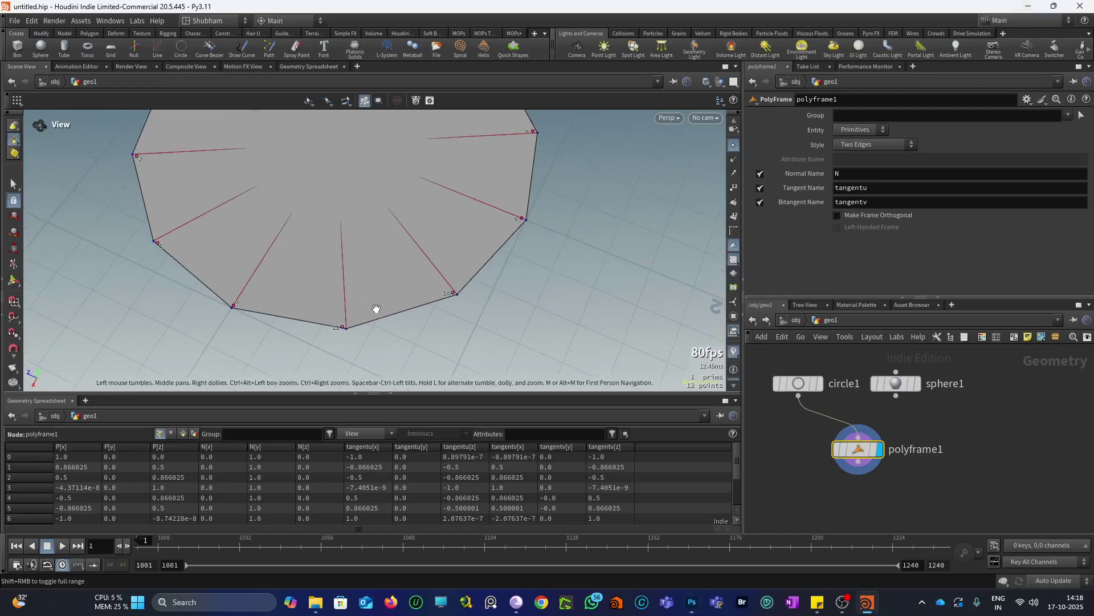
{"action": "scroll", "coordinate": [357, 350], "scroll_direction": "up", "scroll_amount": 2}
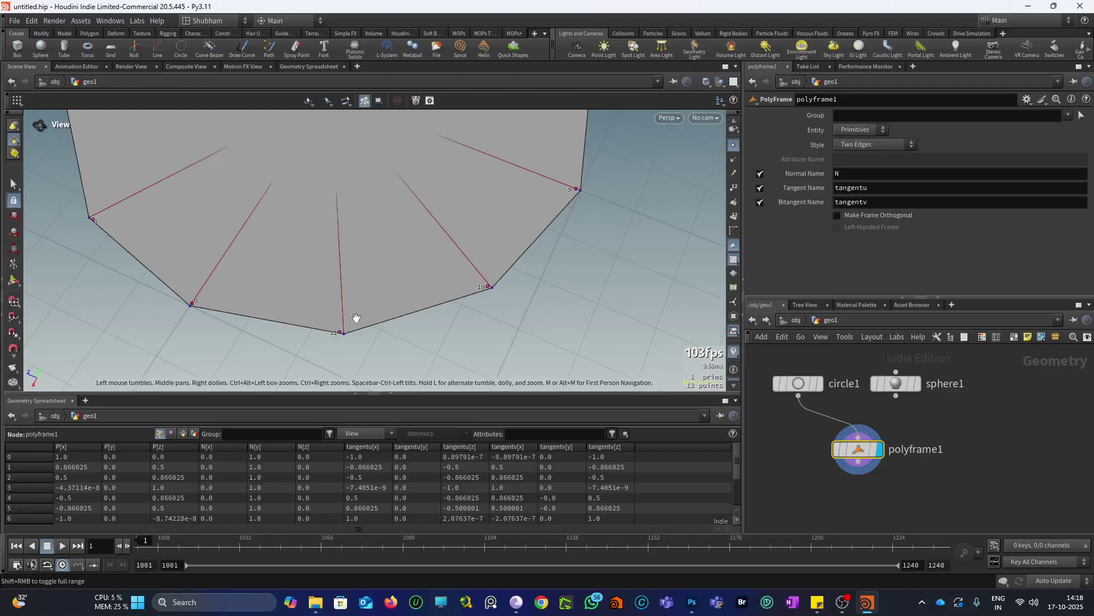
{"action": "left_click_drag", "start_coordinate": [388, 278], "coordinate": [462, 325]}
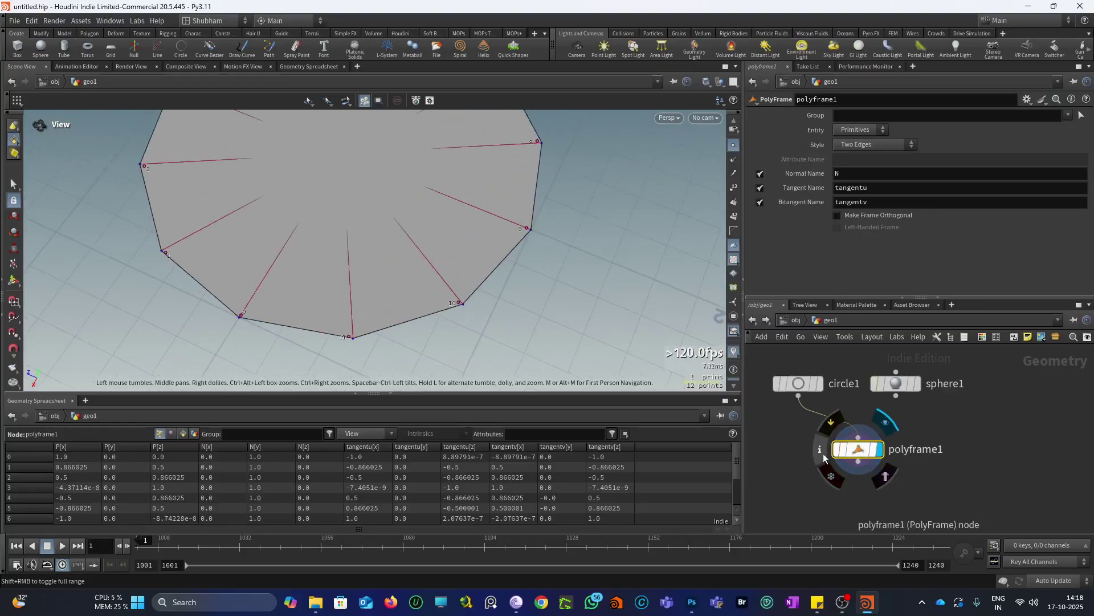
{"action": "left_click", "coordinate": [823, 453]}
{"action": "left_click", "coordinate": [572, 348]}
Compare the circle's tangents by switching the PolyFrame style to First Edge and back to Two Edges.
{"action": "left_click_drag", "start_coordinate": [256, 256], "coordinate": [354, 269]}
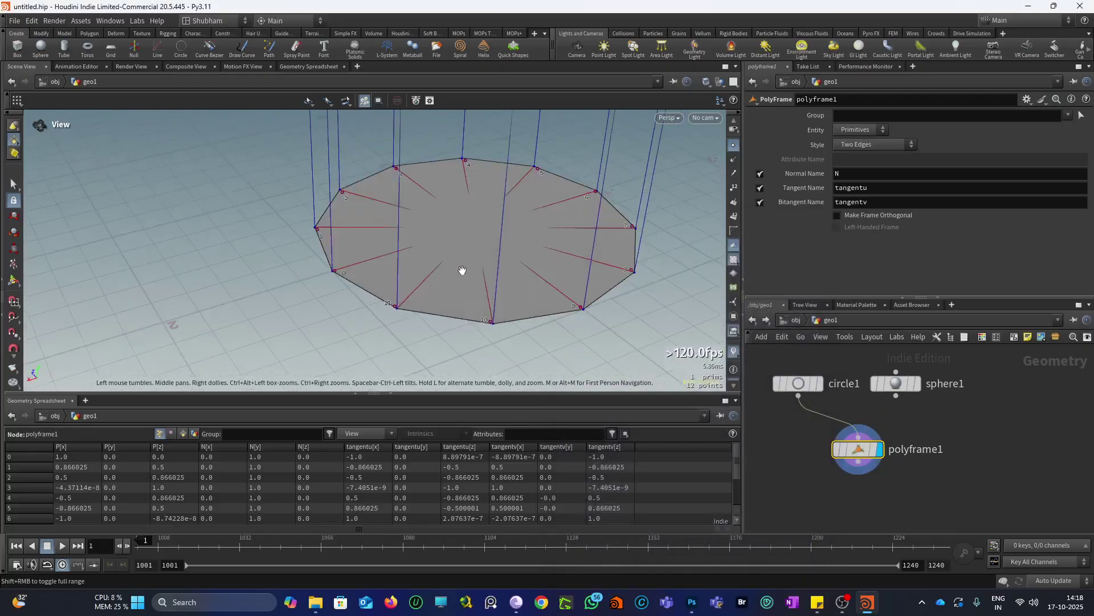
{"action": "left_click_drag", "start_coordinate": [461, 271], "coordinate": [625, 231]}
{"action": "left_click", "coordinate": [852, 145]}
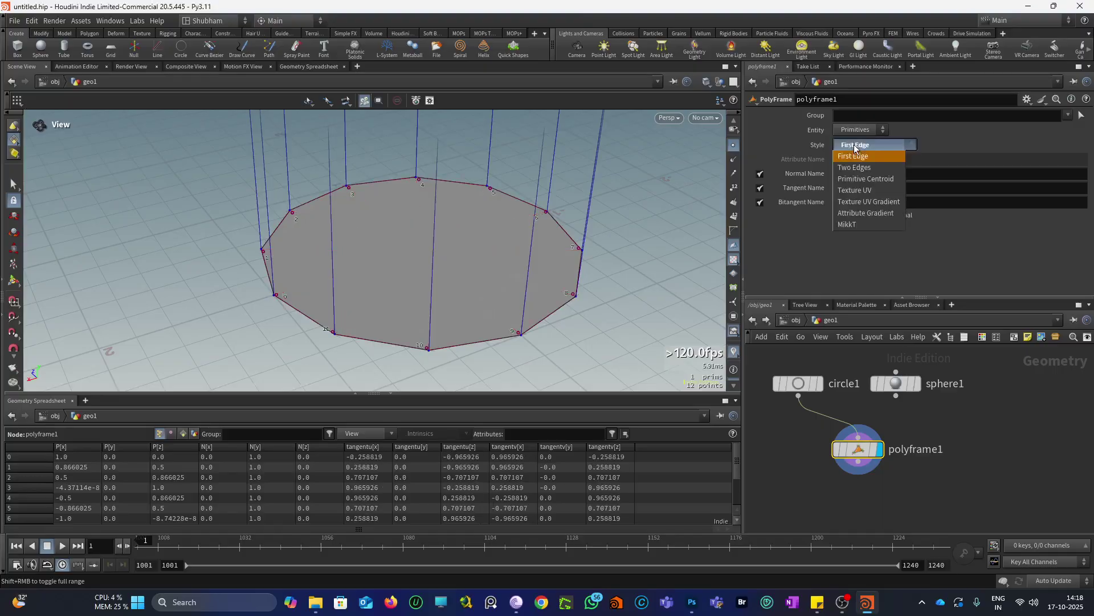
{"action": "left_click", "coordinate": [855, 145]}
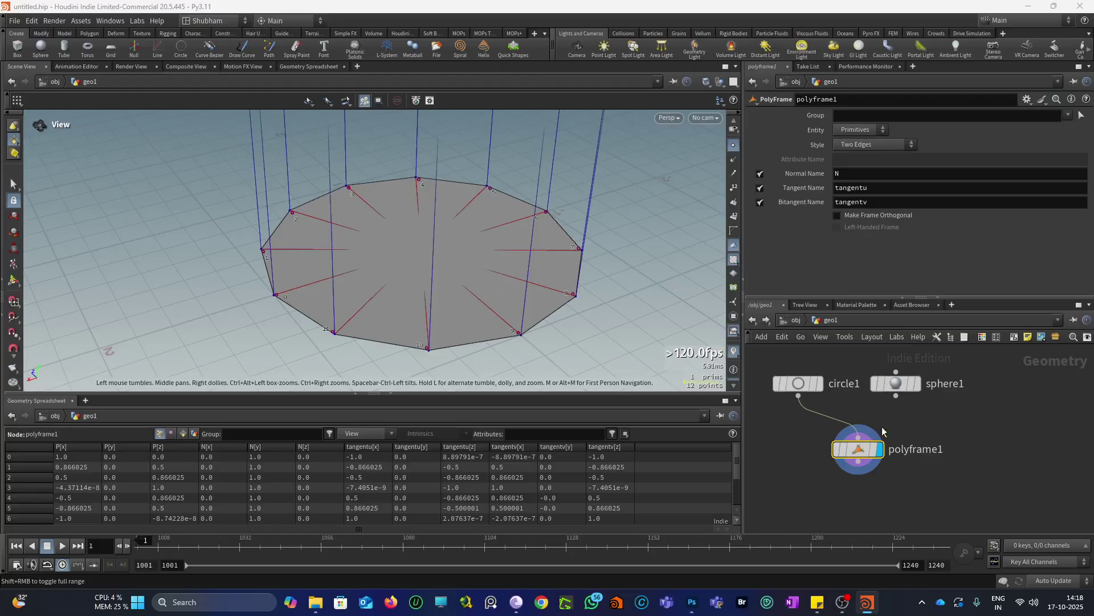
Turn on the tangentv attribute visualizer for polyframe1 and inspect the bitangents around the circle.
{"action": "middle_click", "coordinate": [822, 454]}
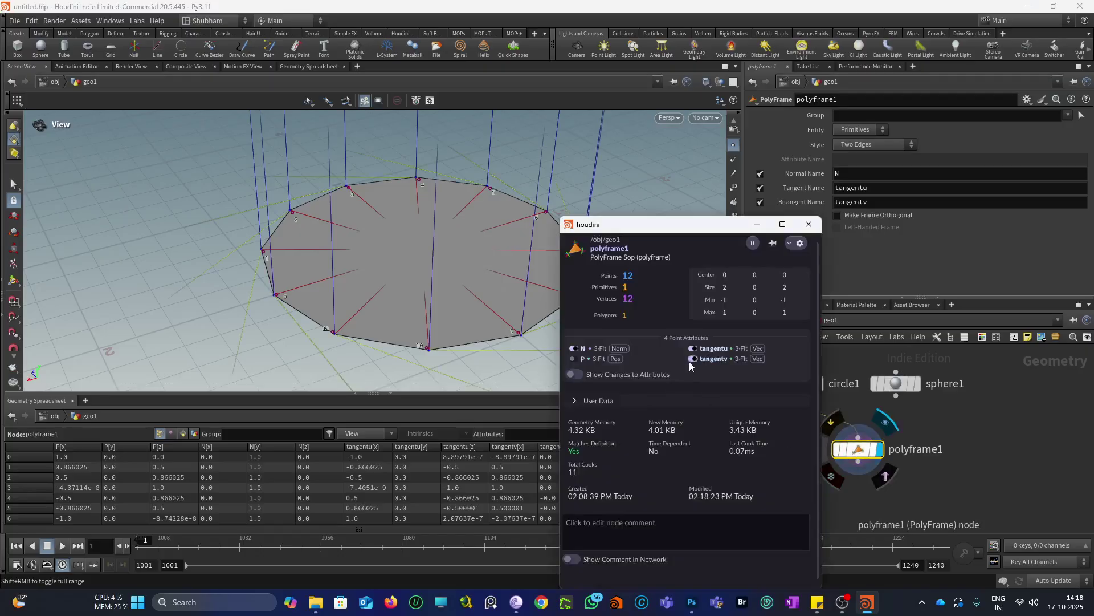
{"action": "left_click_drag", "start_coordinate": [311, 326], "coordinate": [299, 319]}
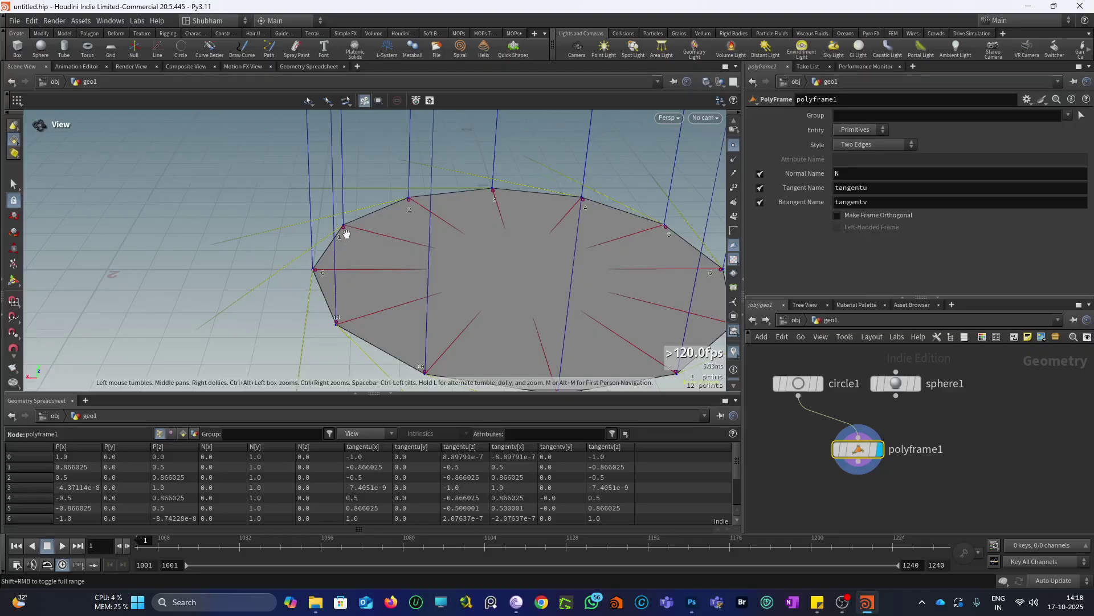
{"action": "left_click_drag", "start_coordinate": [347, 237], "coordinate": [379, 299]}
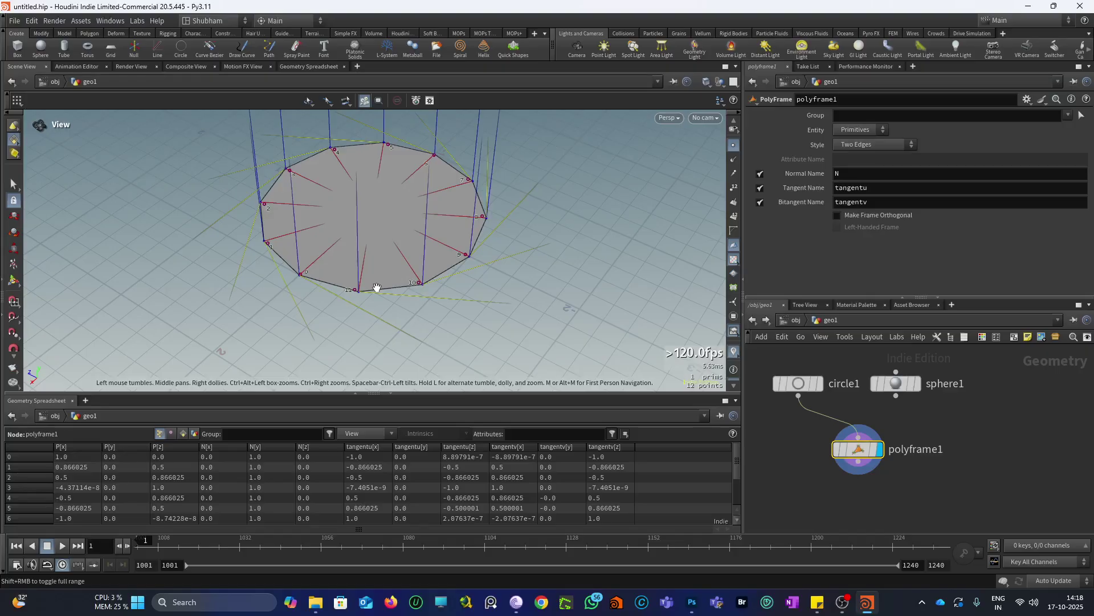
{"action": "mouse_move", "coordinate": [377, 287]}
{"action": "left_mouse_down"}
{"action": "mouse_move", "coordinate": [354, 291]}
{"action": "mouse_move", "coordinate": [362, 283]}
{"action": "left_mouse_up"}
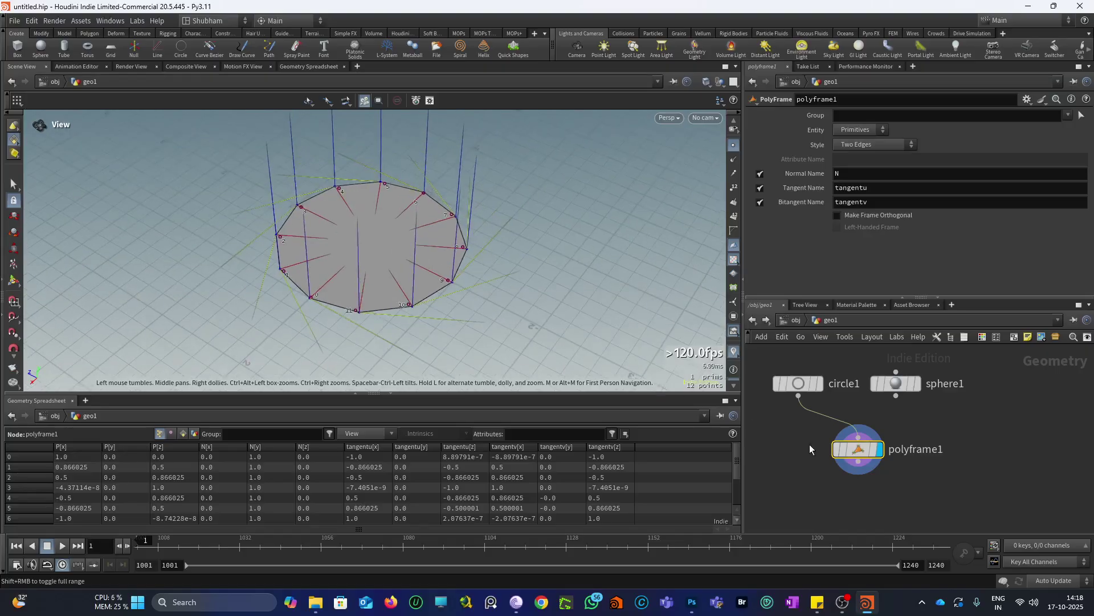
Duplicate the circle1 node into an empty area of the network and display the copy.
{"action": "scroll", "coordinate": [809, 444], "scroll_direction": "down", "scroll_amount": 3}
{"action": "scroll", "coordinate": [803, 434], "scroll_direction": "up", "scroll_amount": 2}
{"action": "scroll", "coordinate": [840, 415], "scroll_direction": "down", "scroll_amount": 2}
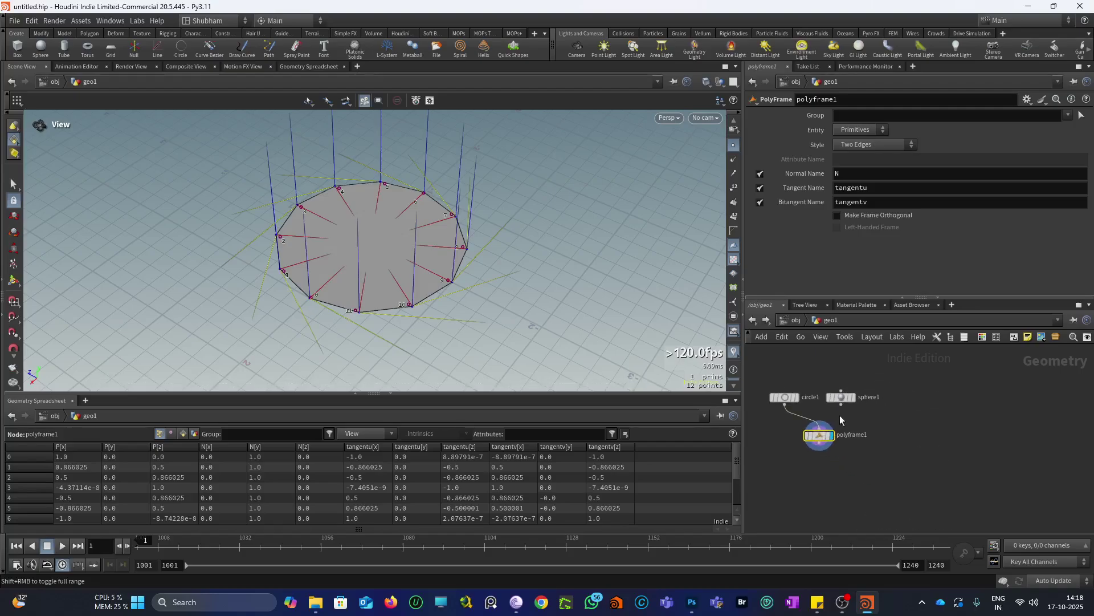
{"action": "left_click", "coordinate": [812, 401]}
{"action": "left_click_drag", "start_coordinate": [812, 401], "coordinate": [945, 382], "text": "alt"}
{"action": "middle_click_drag", "start_coordinate": [968, 409], "coordinate": [888, 385]}
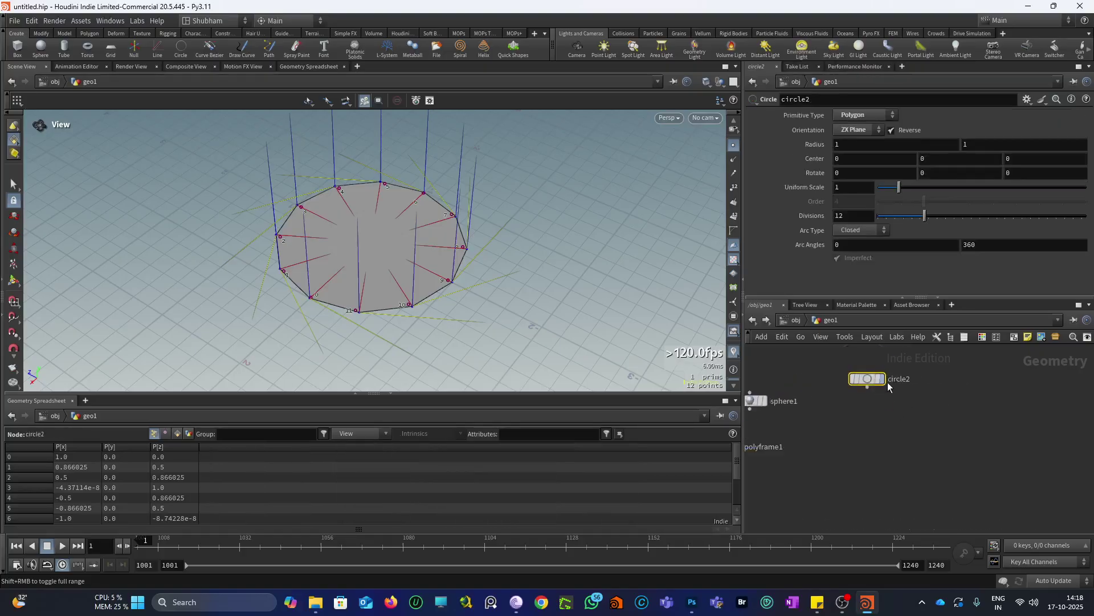
{"action": "scroll", "coordinate": [887, 385], "scroll_direction": "up", "scroll_amount": 2}
{"action": "left_click", "coordinate": [881, 377]}
{"action": "scroll", "coordinate": [482, 323], "scroll_direction": "up", "scroll_amount": 2}
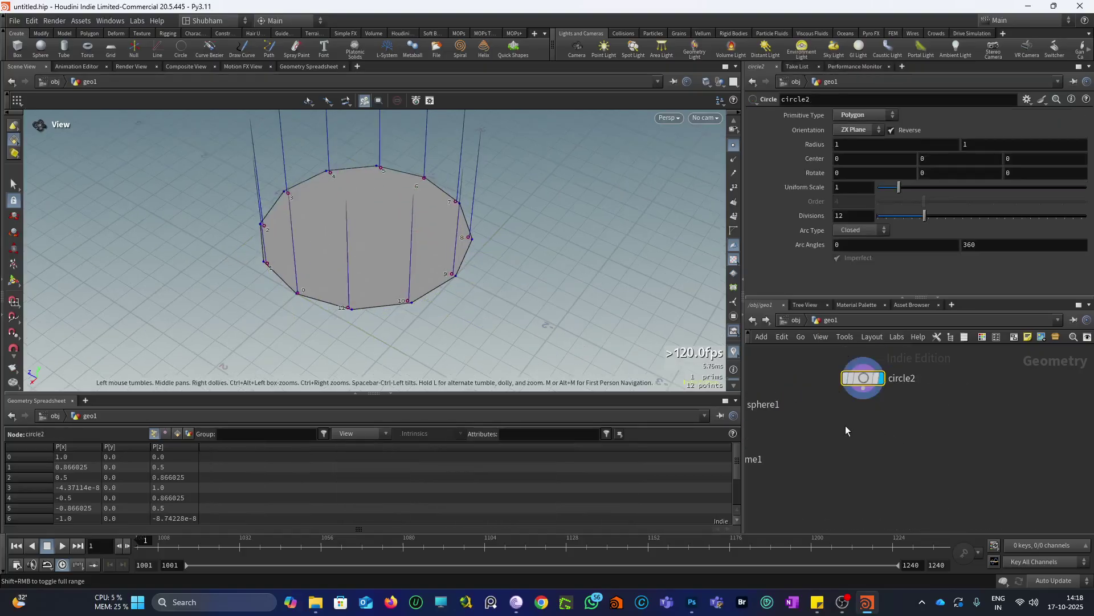
Add a POP Network node and place it below the duplicated circle.
{"action": "key", "text": "Tab"}
{"action": "type", "text": "po-p"}
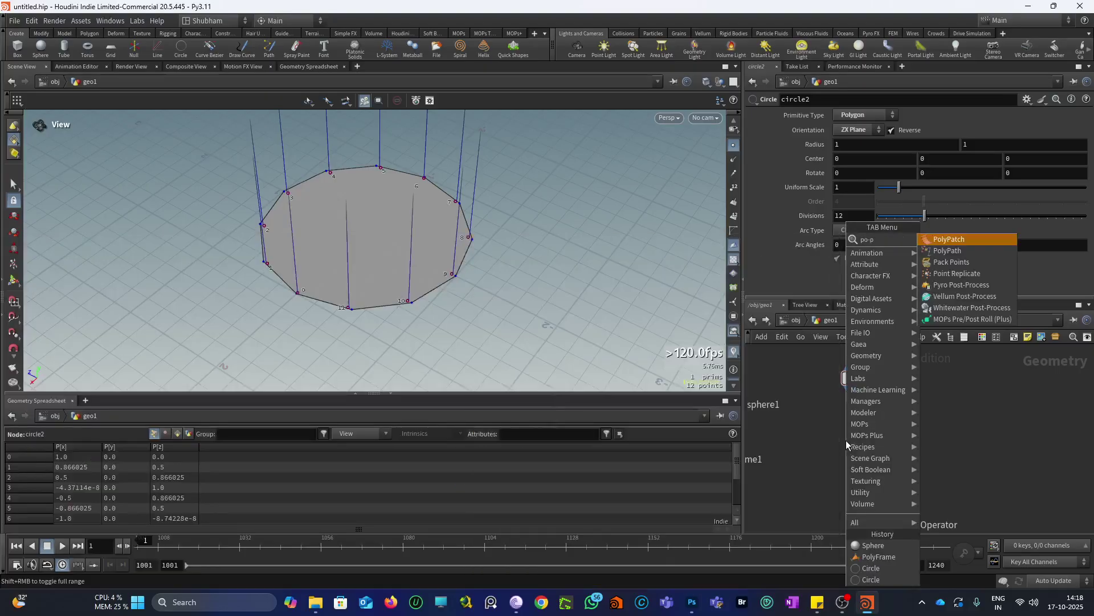
{"action": "key", "text": "BackSpace"}
{"action": "key", "text": "BackSpace"}
{"action": "type", "text": "p"}
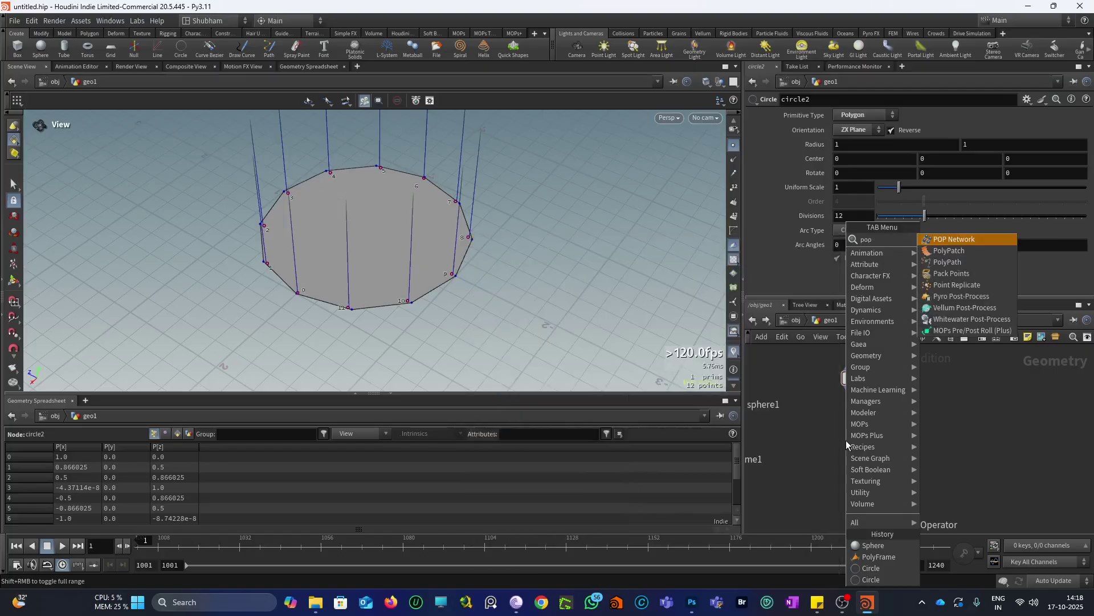
{"action": "key", "text": "Return"}
{"action": "left_click", "coordinate": [846, 440]}
{"action": "left_click_drag", "start_coordinate": [846, 440], "coordinate": [895, 449]}
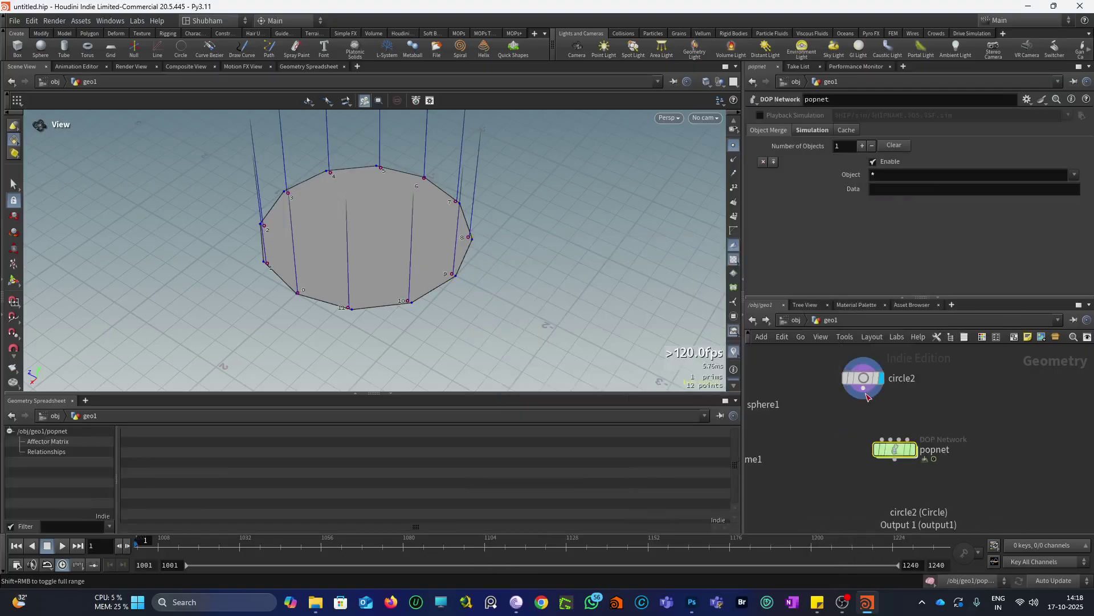
Wire the duplicated circle into the POP network's first input, display the POP network and rewind the timeline to frame 1001.
{"action": "left_click_drag", "start_coordinate": [863, 390], "coordinate": [897, 455]}
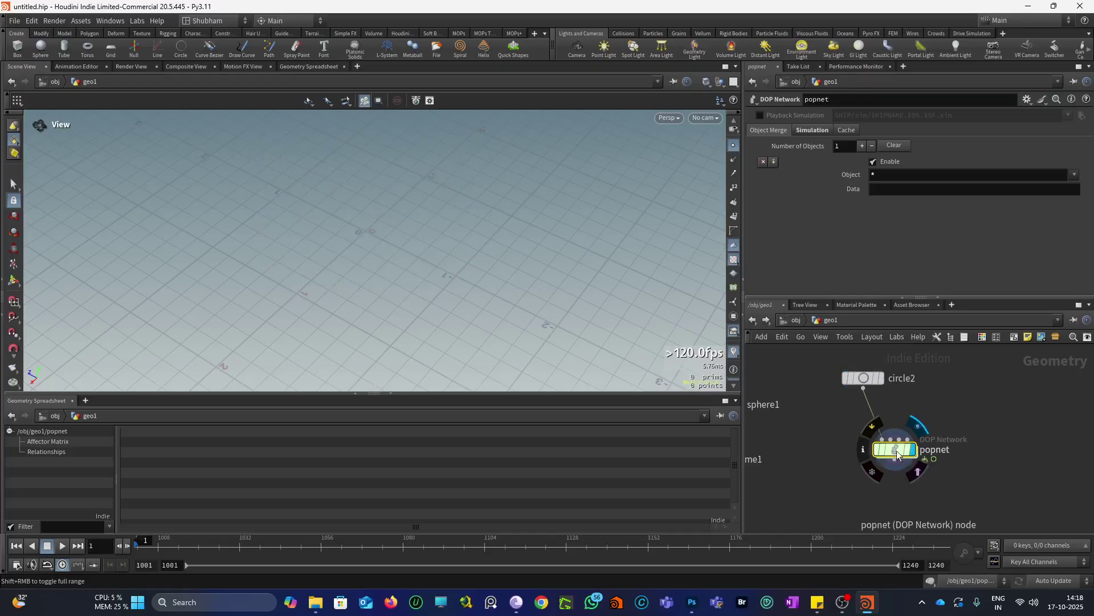
{"action": "left_click", "coordinate": [18, 550]}
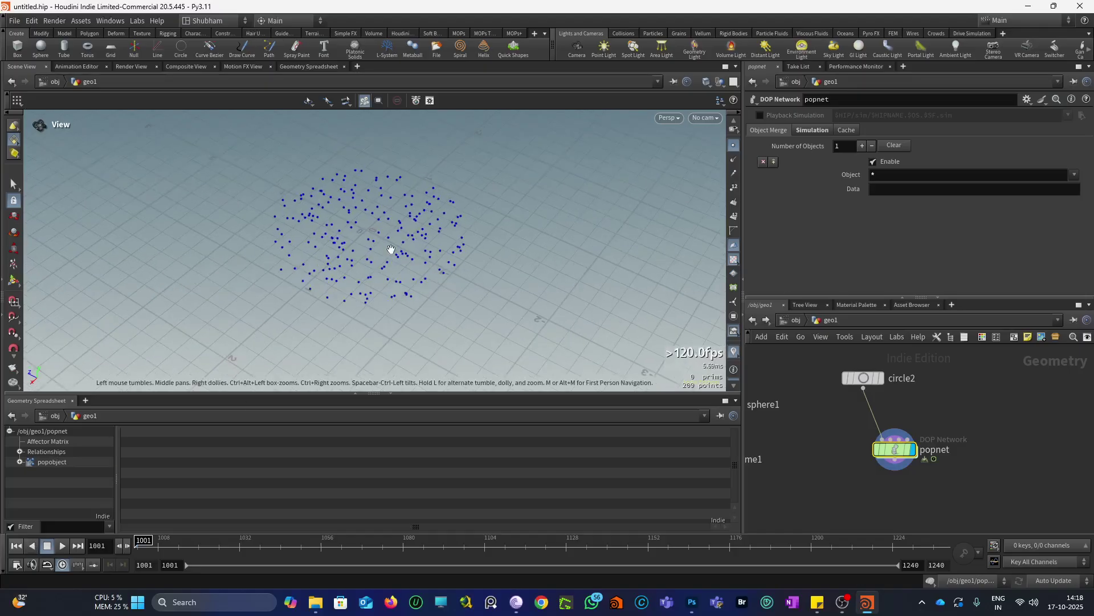
{"action": "left_click_drag", "start_coordinate": [532, 244], "coordinate": [374, 237]}
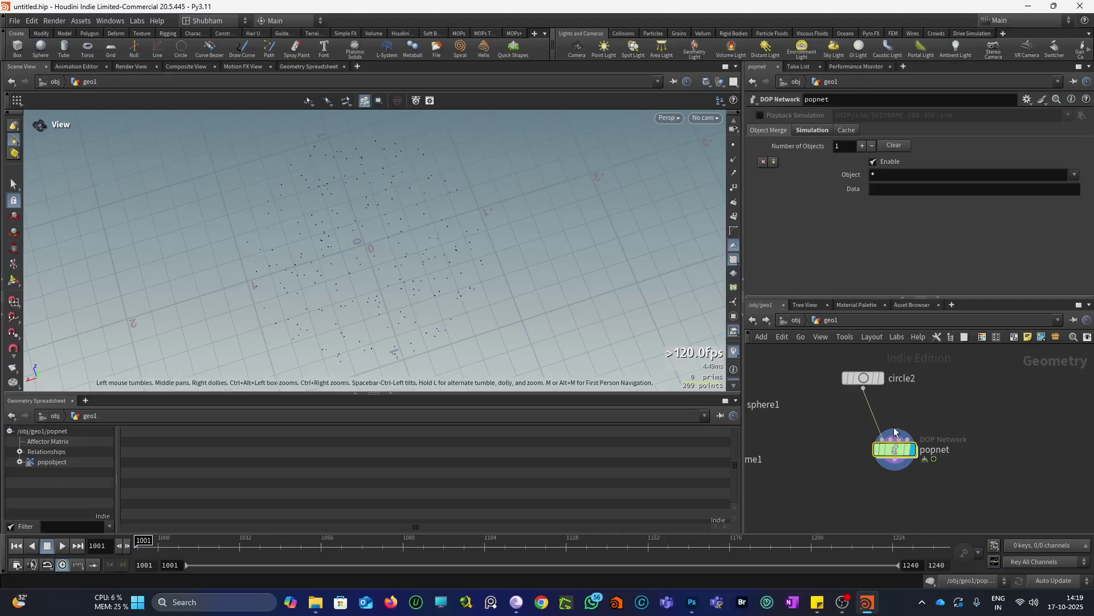
Enter the popnet network and turn off the vertex markers and numbers in the viewport display options.
{"action": "double_click", "coordinate": [894, 449]}
{"action": "scroll", "coordinate": [821, 431], "scroll_direction": "down", "scroll_amount": 2}
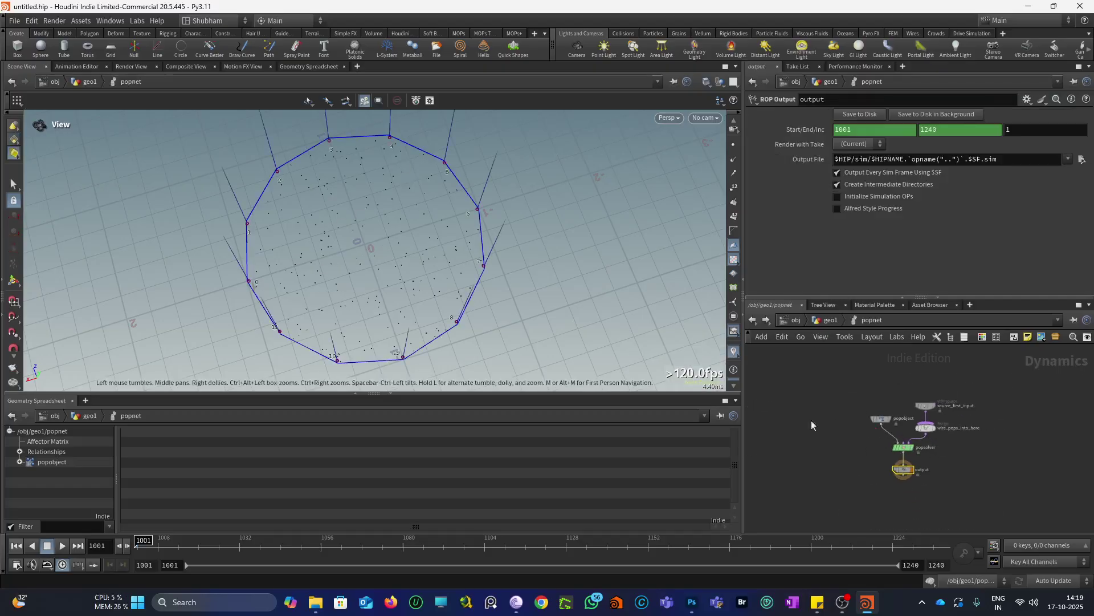
{"action": "key", "text": "d"}
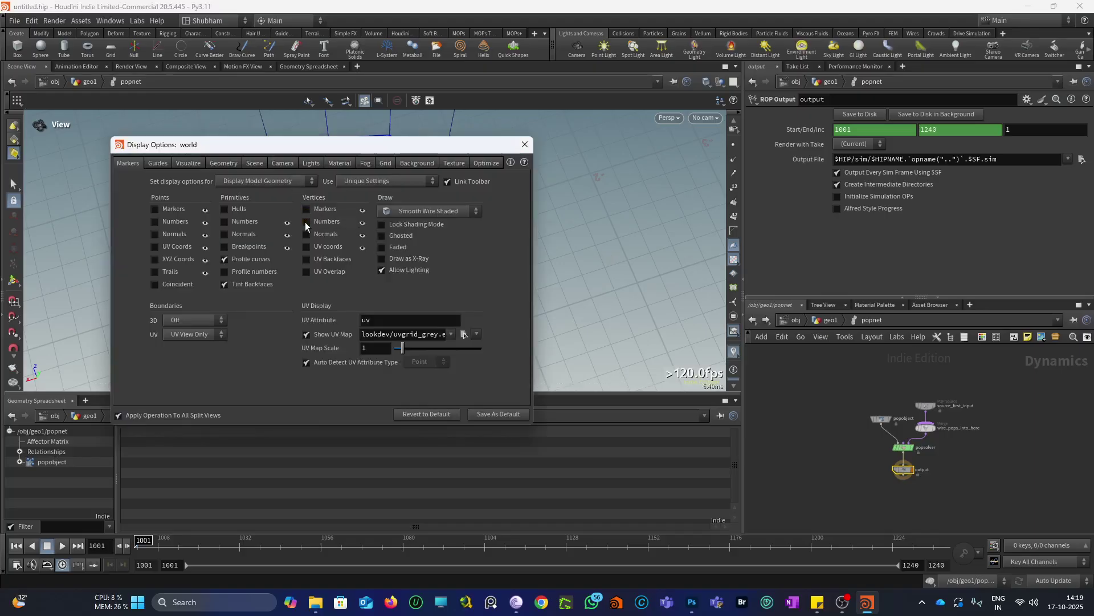
{"action": "left_click", "coordinate": [525, 144]}
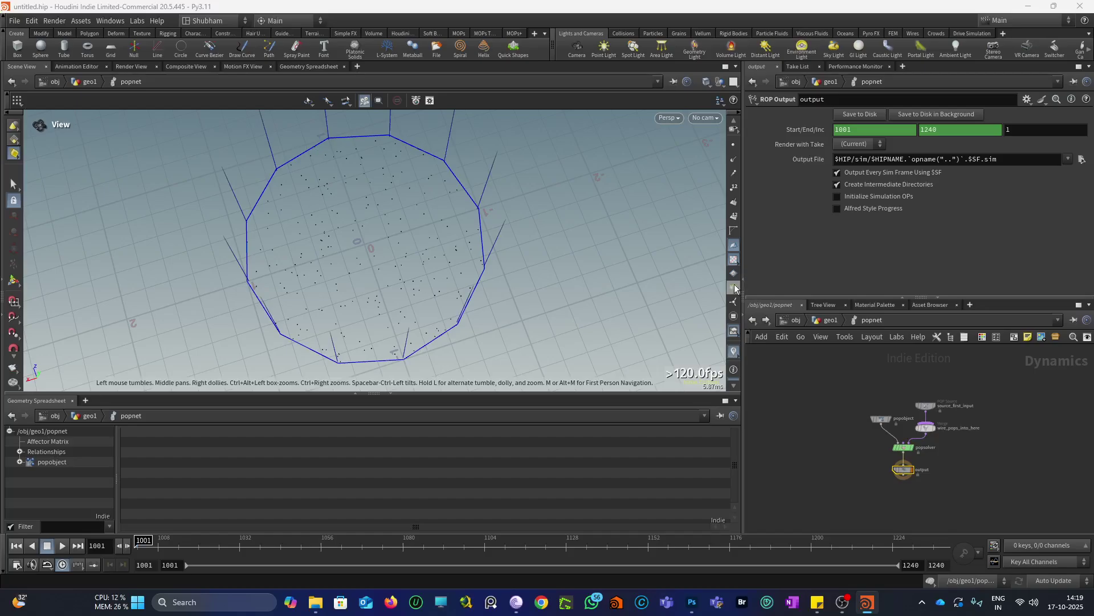
{"action": "scroll", "coordinate": [735, 288], "scroll_direction": "up", "scroll_amount": 4}
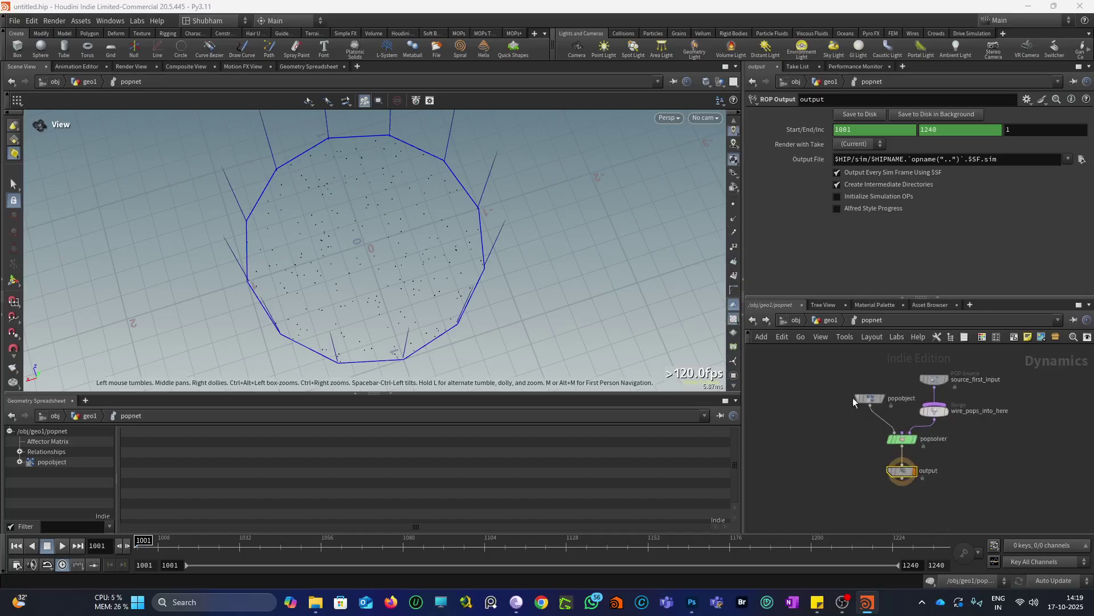
Return to geo1, reenter the popnet network and hide the normals drawn around the circle.
{"action": "left_click", "coordinate": [752, 320]}
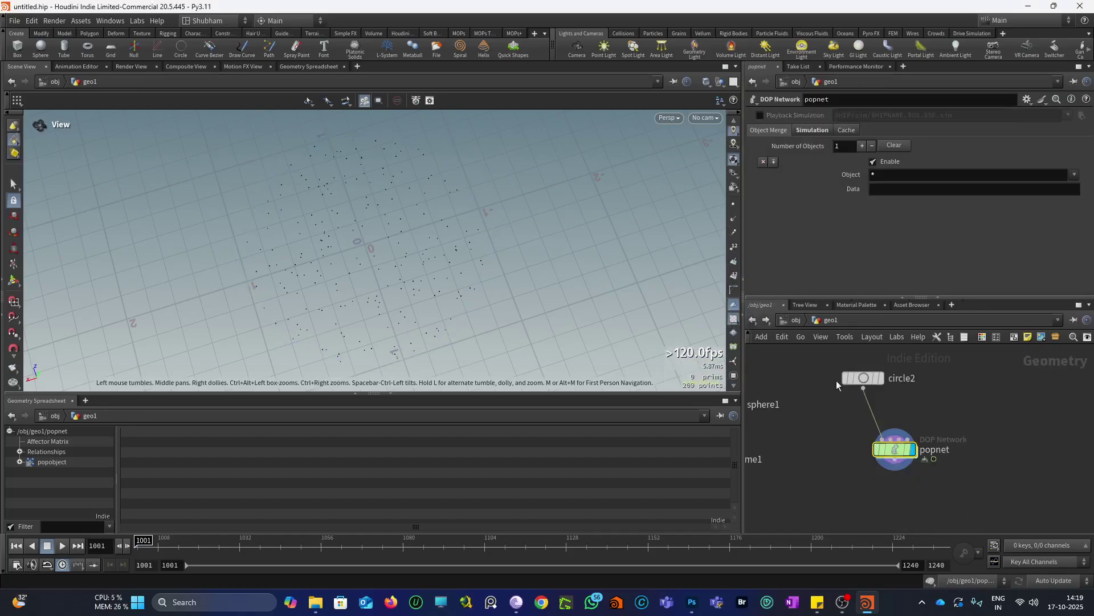
{"action": "double_click", "coordinate": [899, 430]}
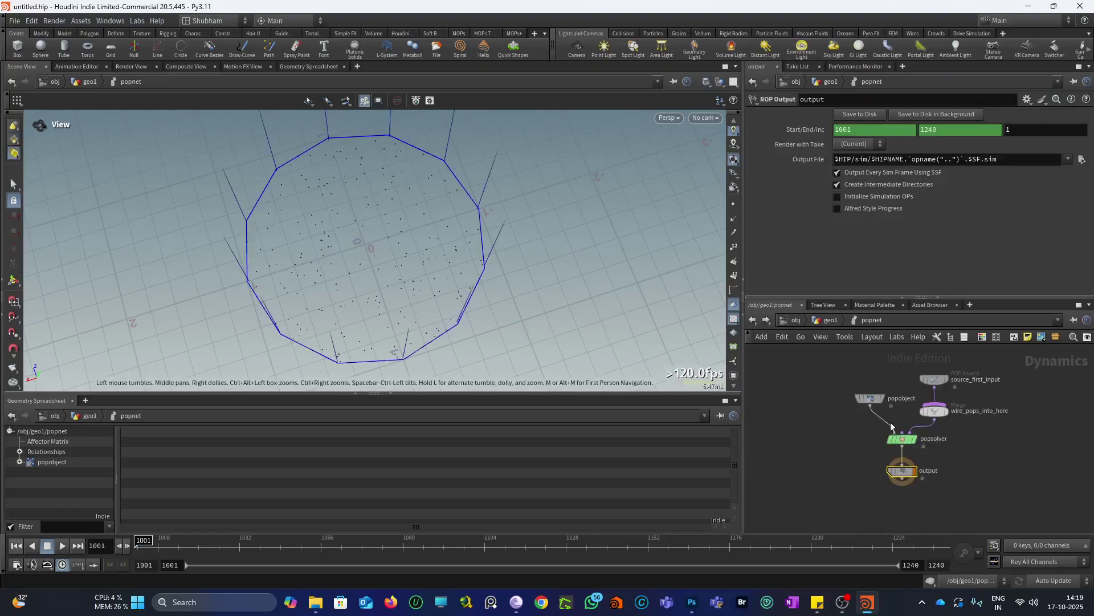
{"action": "left_click_drag", "start_coordinate": [419, 313], "coordinate": [577, 283]}
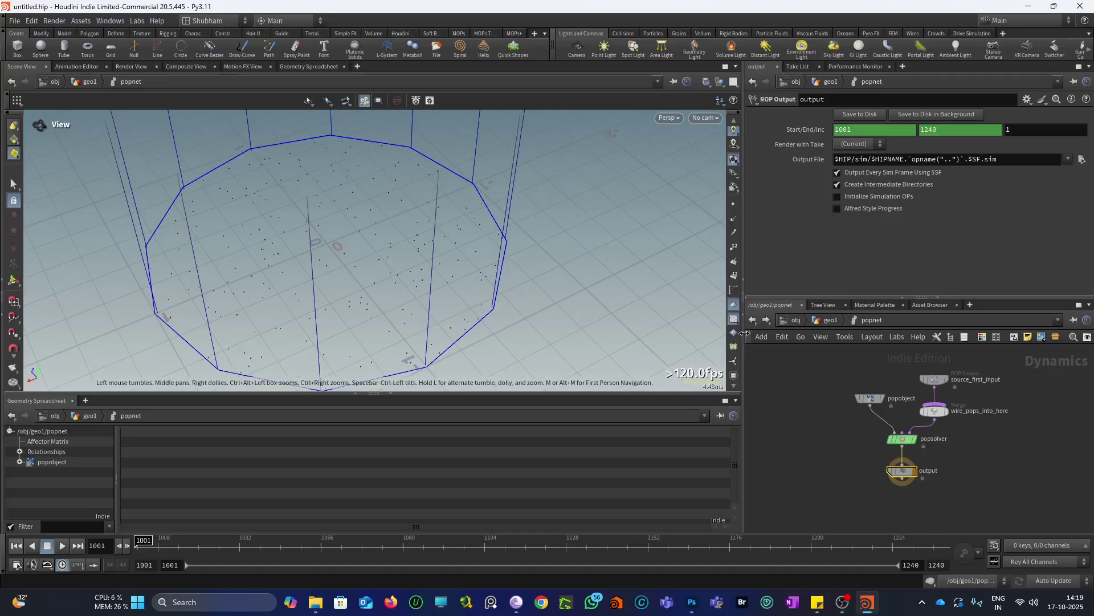
{"action": "scroll", "coordinate": [734, 319], "scroll_direction": "down", "scroll_amount": 3}
{"action": "left_click", "coordinate": [734, 335]}
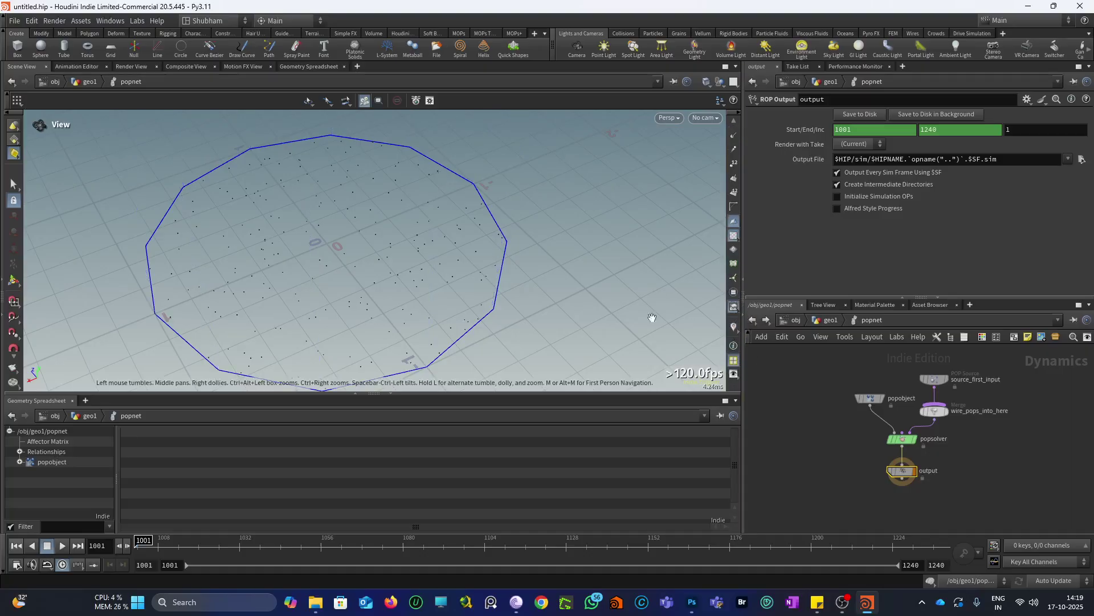
{"action": "mouse_move", "coordinate": [368, 265]}
{"action": "left_mouse_down"}
{"action": "mouse_move", "coordinate": [383, 264]}
{"action": "mouse_move", "coordinate": [359, 261]}
{"action": "mouse_move", "coordinate": [370, 260]}
{"action": "left_mouse_up"}
Set the life expectancy of the source_first_input POP Source to 2 and its life variance to 1.
{"action": "scroll", "coordinate": [866, 402], "scroll_direction": "up", "scroll_amount": 4}
{"action": "mouse_move", "coordinate": [869, 403]}
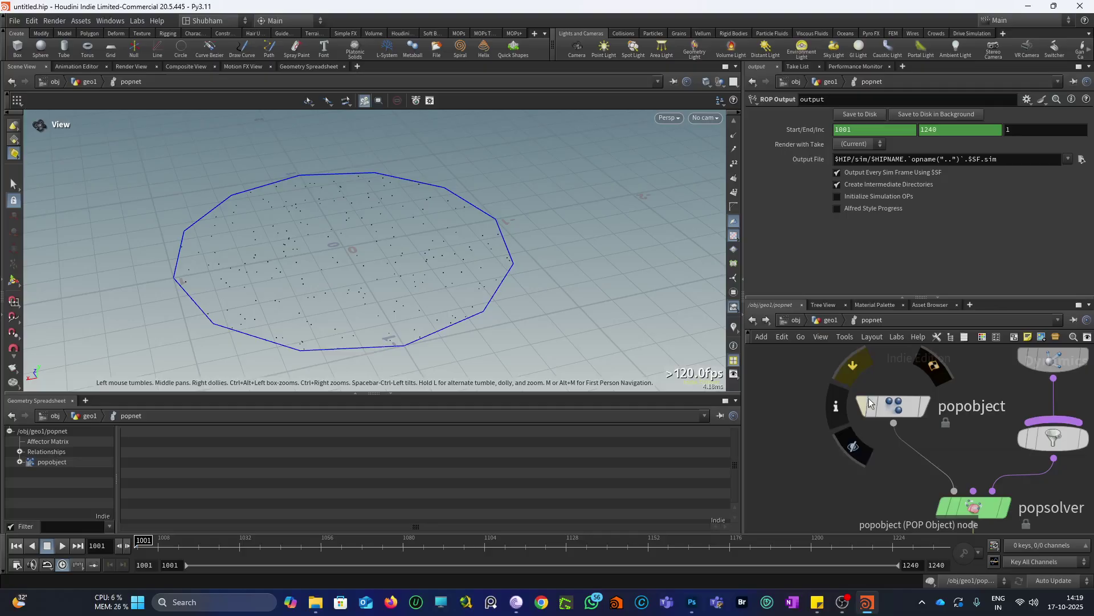
{"action": "scroll", "coordinate": [870, 403], "scroll_direction": "down", "scroll_amount": 5}
{"action": "scroll", "coordinate": [968, 374], "scroll_direction": "up", "scroll_amount": 3}
{"action": "left_click", "coordinate": [921, 370]}
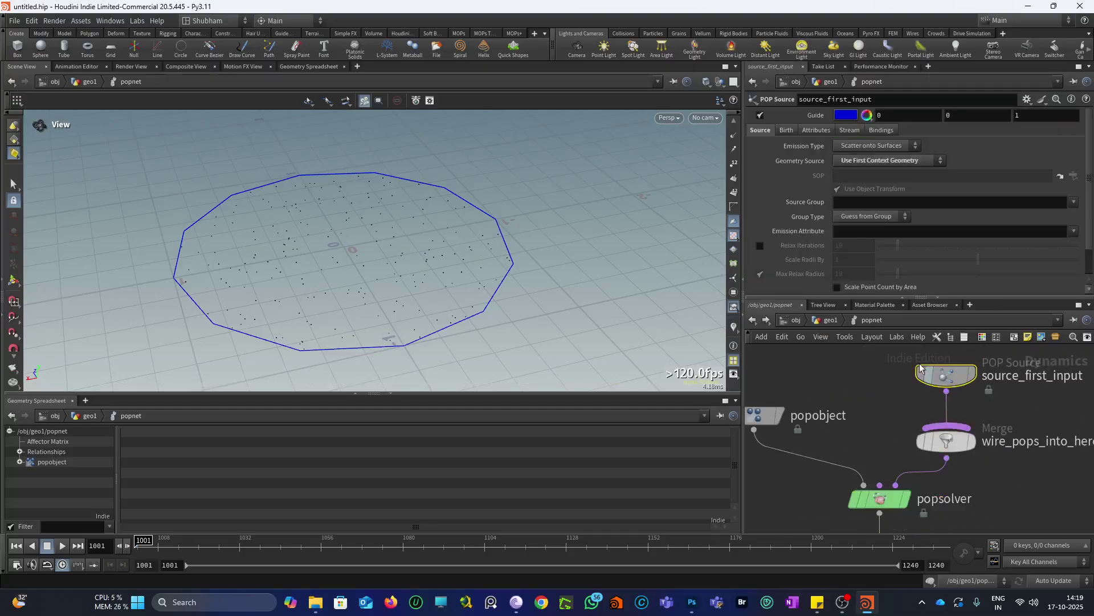
{"action": "scroll", "coordinate": [798, 171], "scroll_direction": "down", "scroll_amount": 1}
{"action": "left_click", "coordinate": [786, 114]}
{"action": "scroll", "coordinate": [784, 208], "scroll_direction": "down", "scroll_amount": 1}
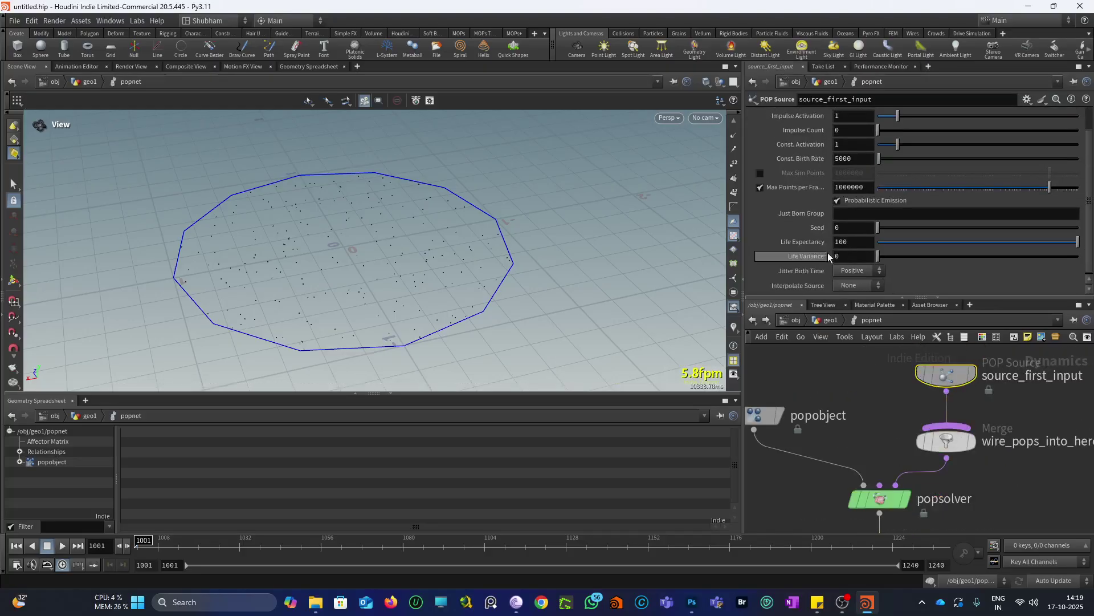
{"action": "left_click", "coordinate": [850, 241]}
{"action": "type", "text": "2"}
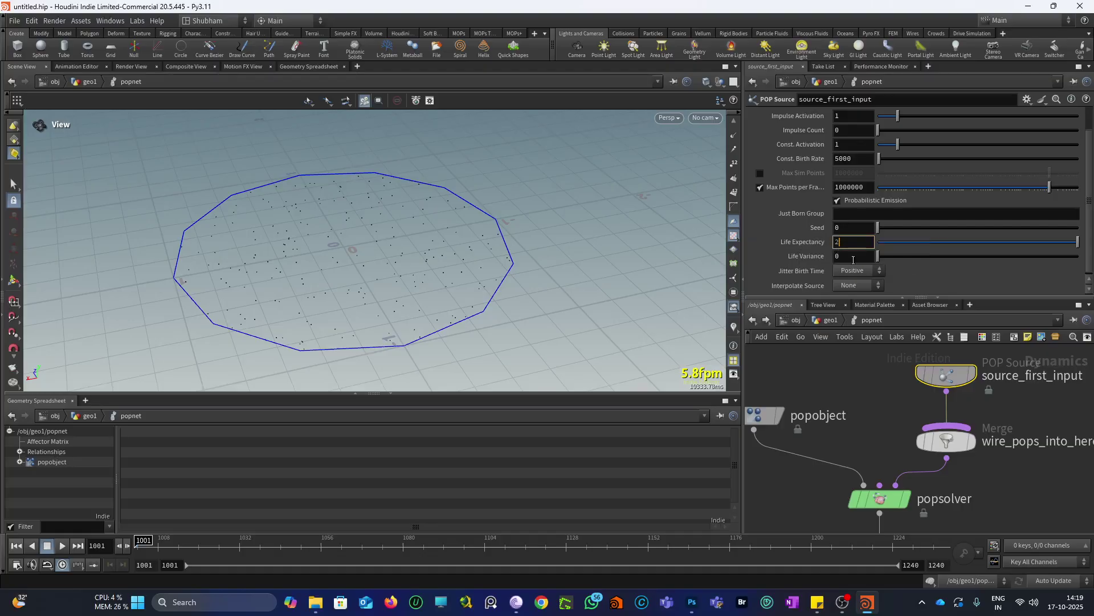
{"action": "key", "text": "Return"}
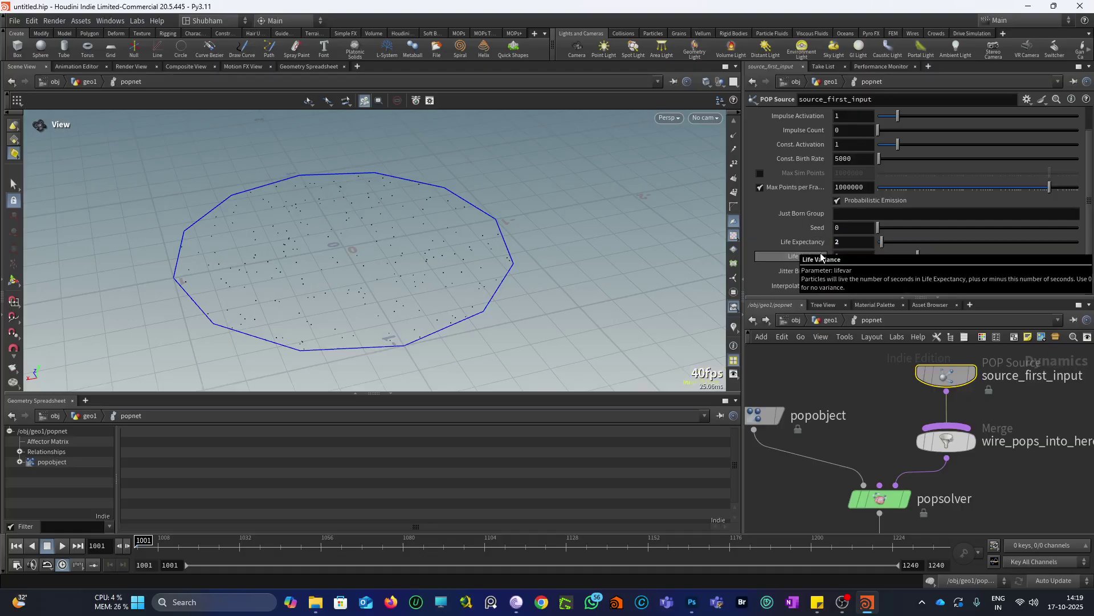
Move the source_first_input and wire_pops_into_here nodes together away from the popsolver to free space above it.
{"action": "scroll", "coordinate": [882, 420], "scroll_direction": "down", "scroll_amount": 3}
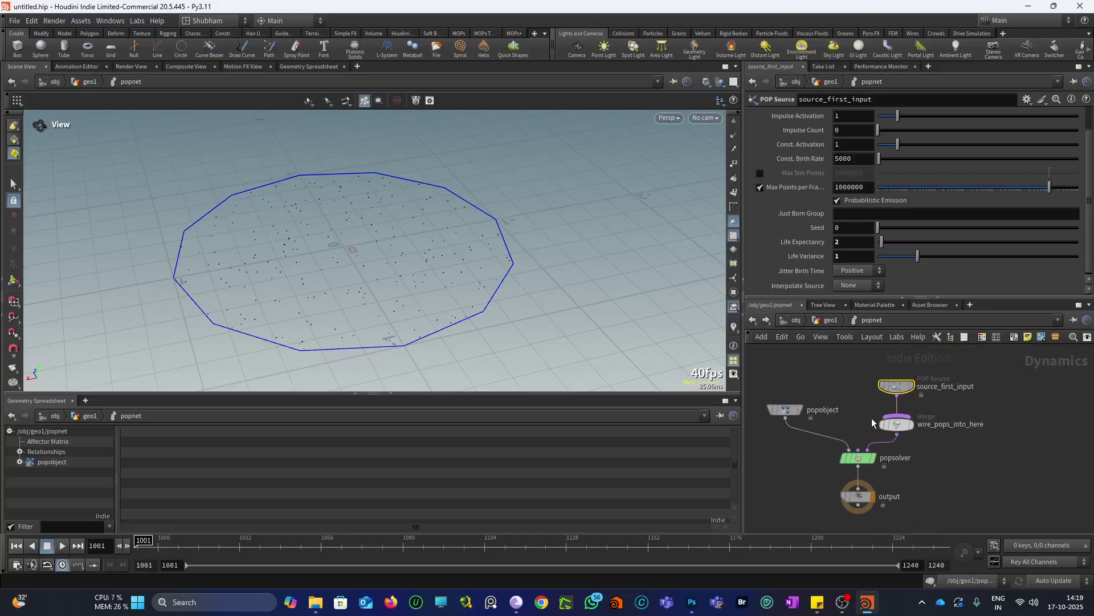
{"action": "left_click", "coordinate": [891, 423], "text": "shift"}
{"action": "left_click_drag", "start_coordinate": [898, 425], "coordinate": [966, 424]}
{"action": "scroll", "coordinate": [856, 419], "scroll_direction": "up", "scroll_amount": 2}
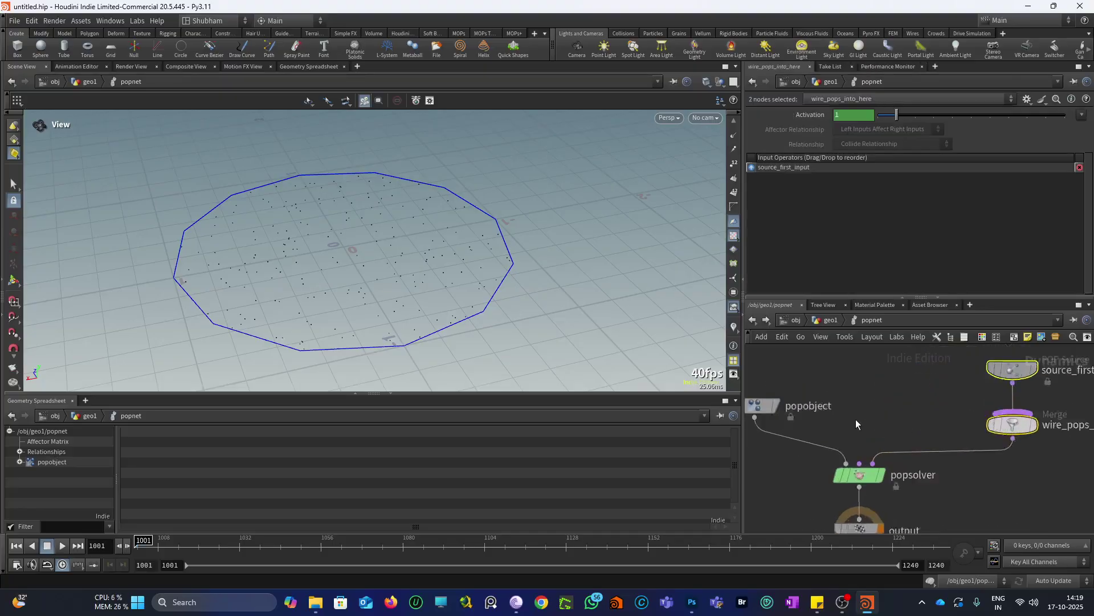
Add a POP Wrangle above the popsolver and wire it into the solver's middle input.
{"action": "scroll", "coordinate": [856, 419], "scroll_direction": "up", "scroll_amount": 1}
{"action": "left_click", "coordinate": [857, 416]}
{"action": "key", "text": "Tab"}
{"action": "type", "text": "pop"}
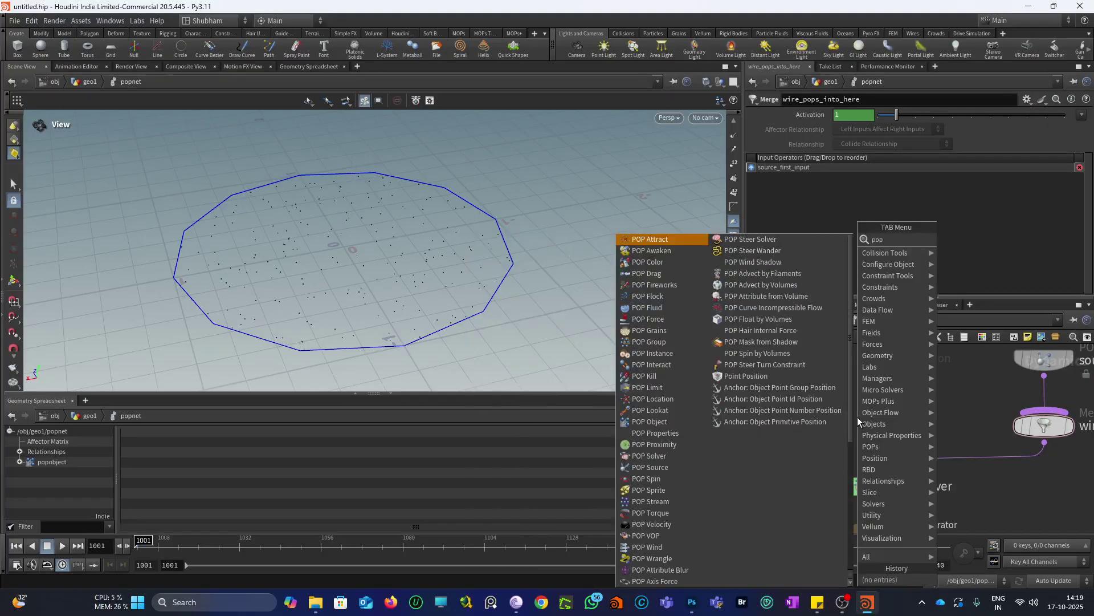
{"action": "type", "text": " wrangl"}
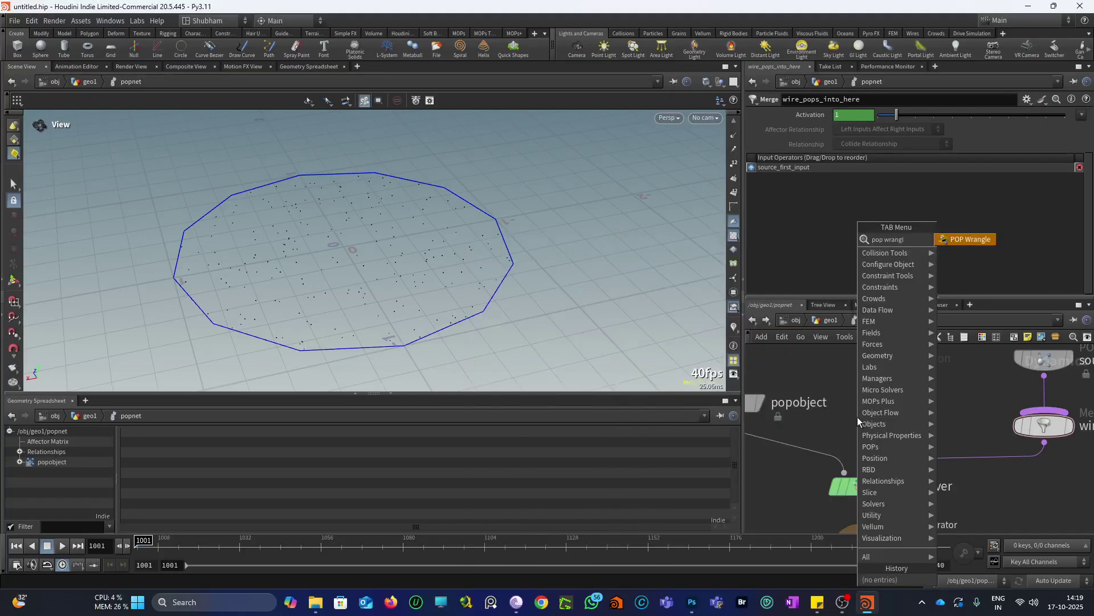
{"action": "key", "text": "Return"}
{"action": "left_click", "coordinate": [860, 418]}
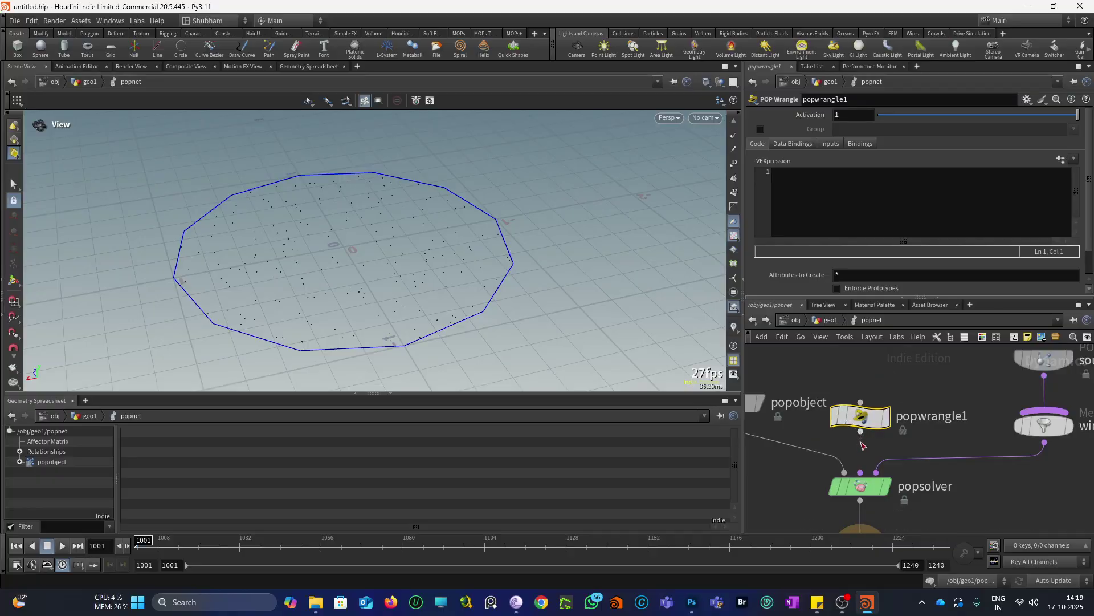
{"action": "left_click_drag", "start_coordinate": [861, 433], "coordinate": [860, 472]}
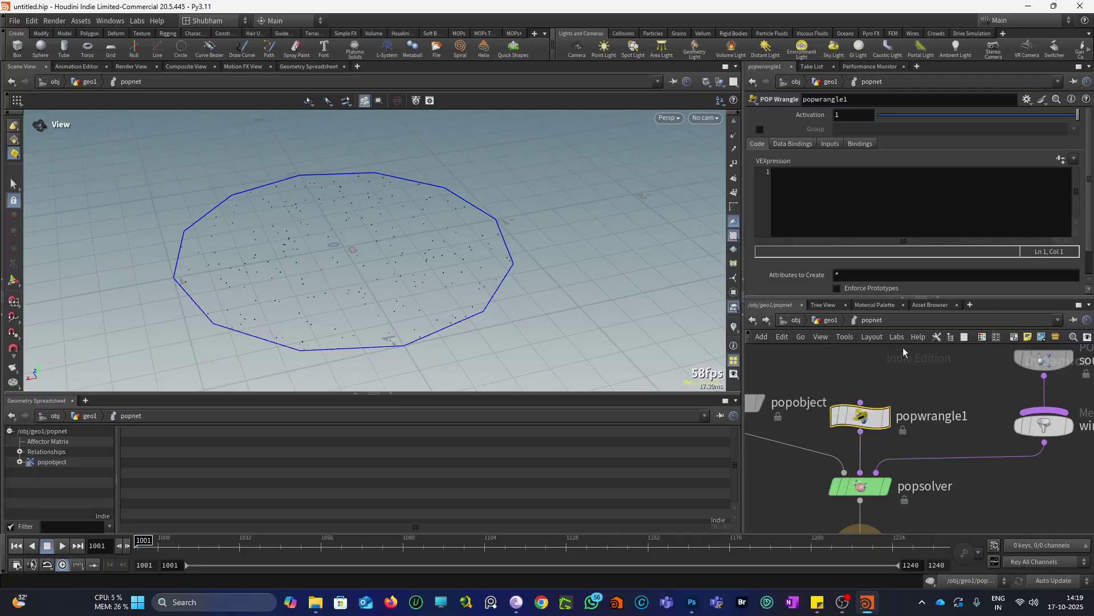
Set the POP Wrangle's Input 1 to Myself and Input 2 to Second Context Geometry, then return to its code.
{"action": "left_click", "coordinate": [830, 144]}
{"action": "left_click", "coordinate": [855, 160]}
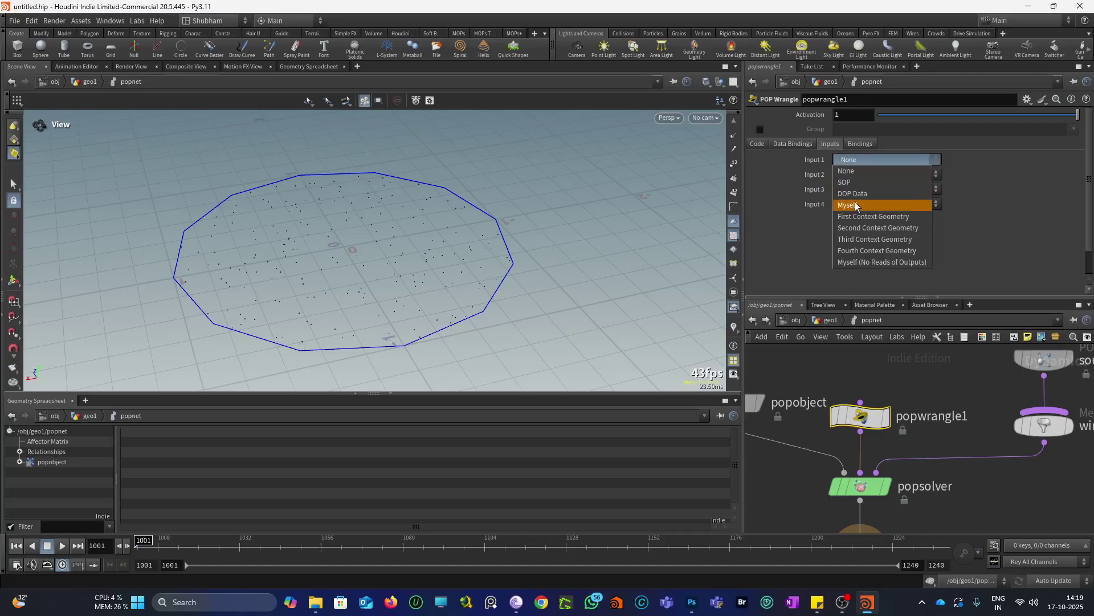
{"action": "left_click", "coordinate": [855, 205]}
{"action": "left_click", "coordinate": [855, 175]}
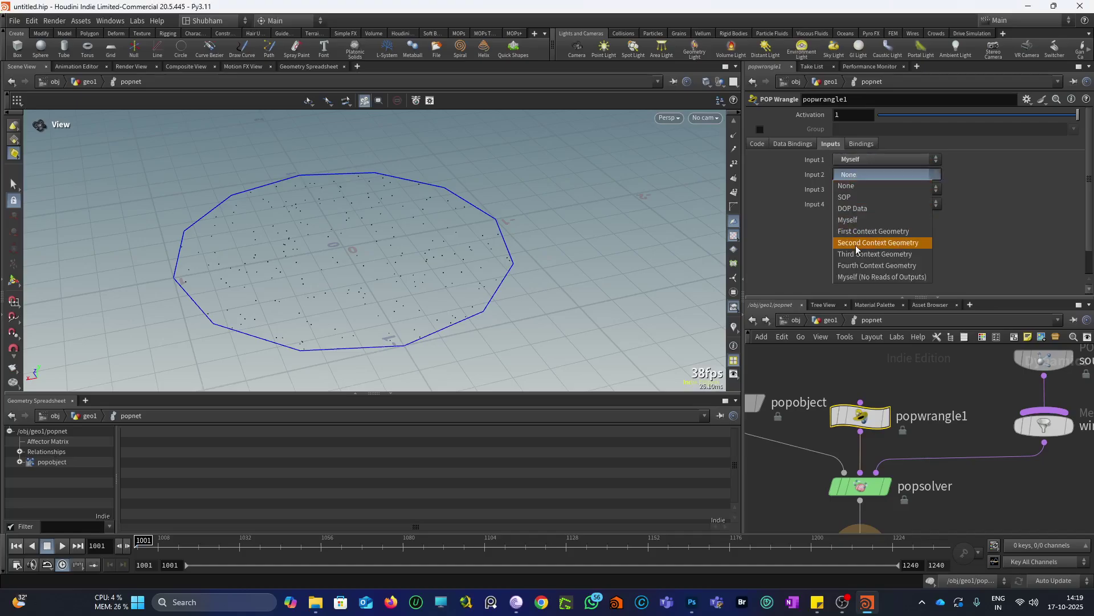
{"action": "left_click", "coordinate": [857, 244]}
{"action": "left_click", "coordinate": [757, 144]}
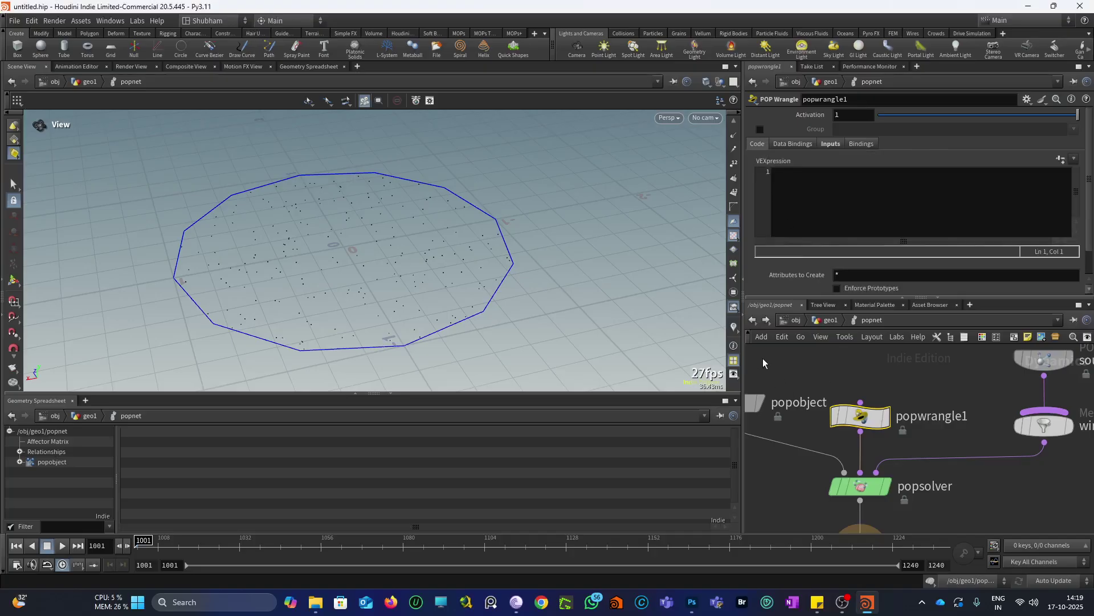
Return to geo1 and duplicate circle2, placing the copy beside it above the popnet node.
{"action": "left_click", "coordinate": [753, 319]}
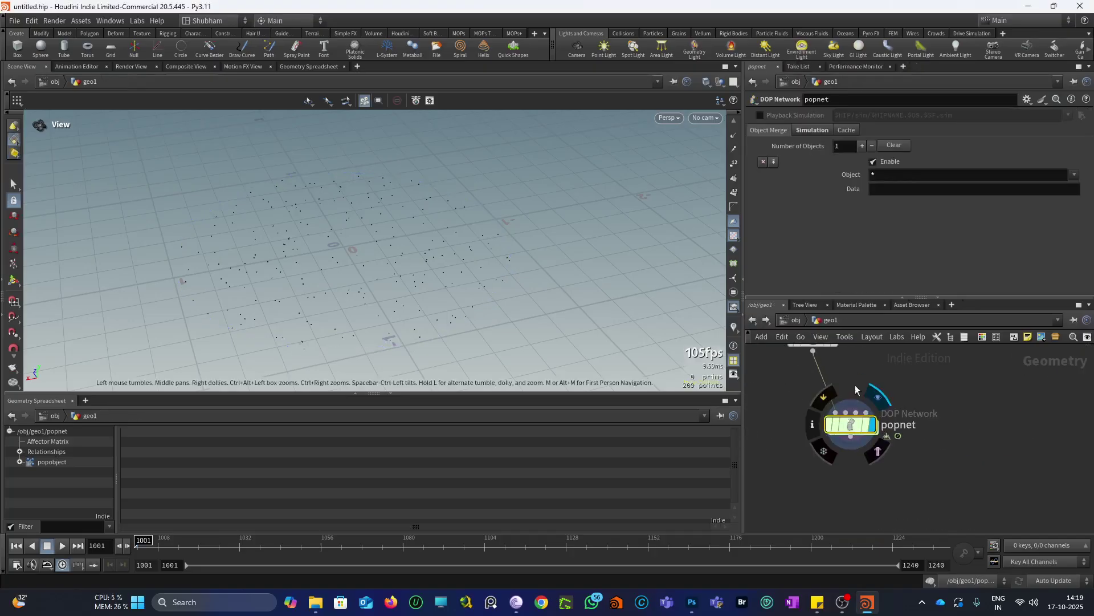
{"action": "scroll", "coordinate": [855, 389], "scroll_direction": "down", "scroll_amount": 2}
{"action": "scroll", "coordinate": [872, 433], "scroll_direction": "up", "scroll_amount": 2}
{"action": "scroll", "coordinate": [888, 415], "scroll_direction": "down", "scroll_amount": 2}
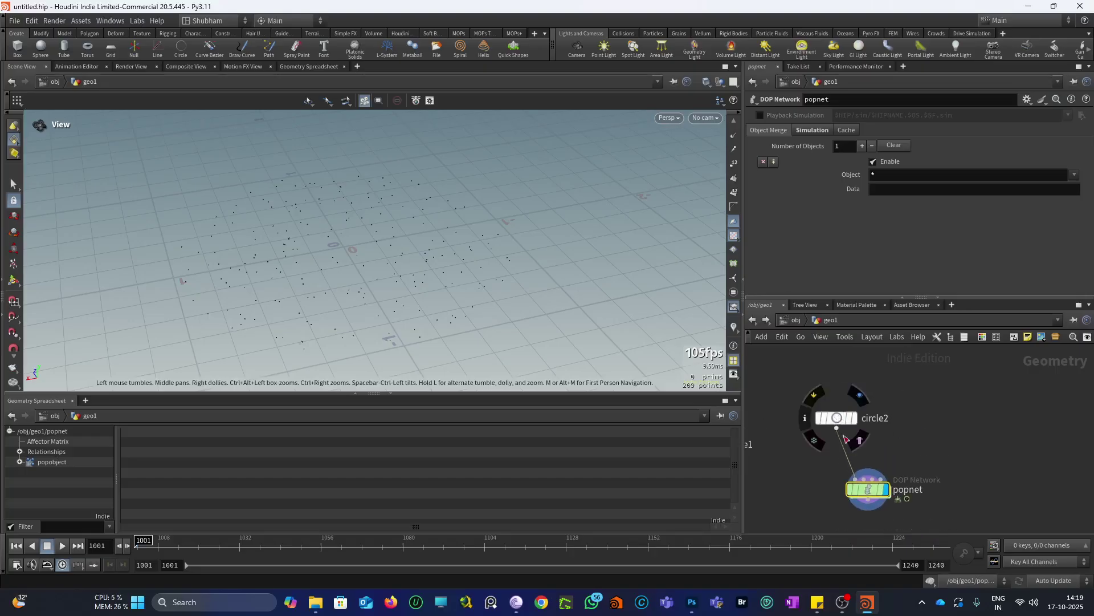
{"action": "scroll", "coordinate": [867, 456], "scroll_direction": "up", "scroll_amount": 2}
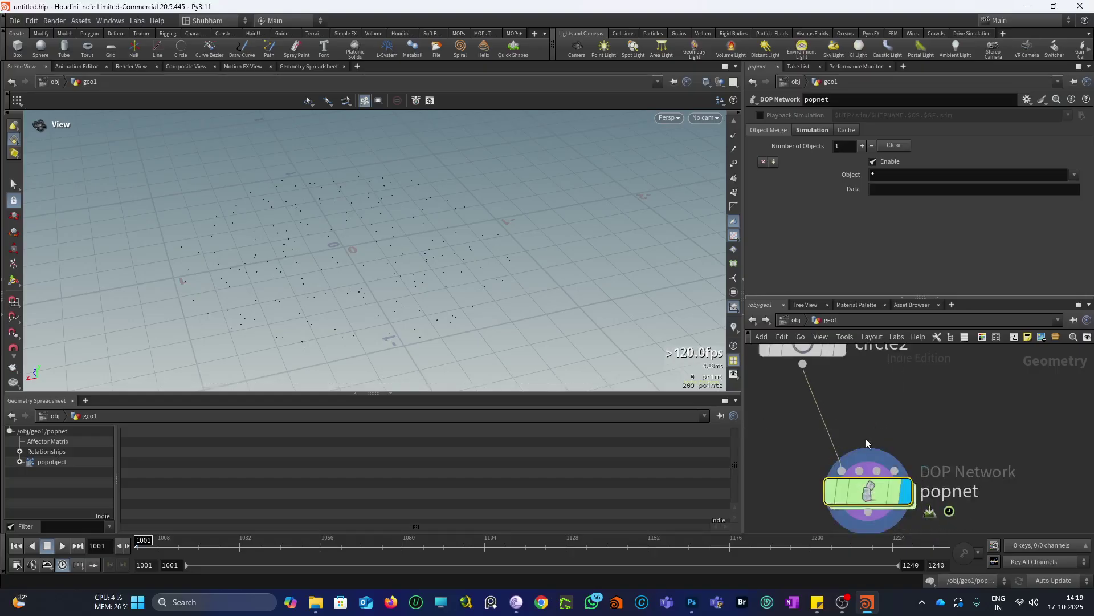
{"action": "scroll", "coordinate": [820, 394], "scroll_direction": "down", "scroll_amount": 1}
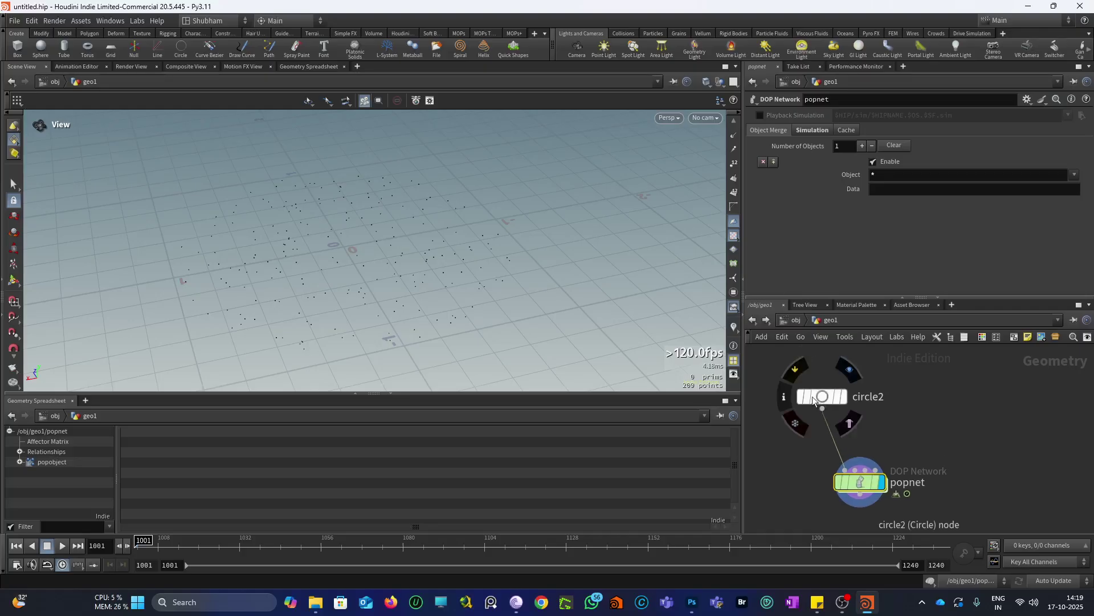
{"action": "left_click", "coordinate": [819, 401]}
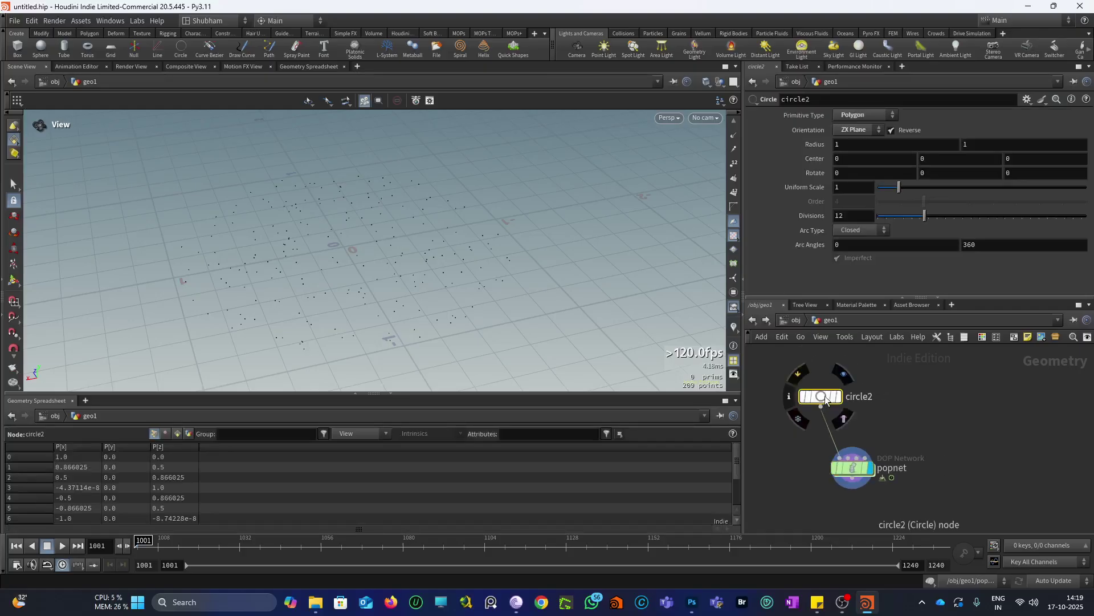
{"action": "scroll", "coordinate": [823, 401], "scroll_direction": "down", "scroll_amount": 2}
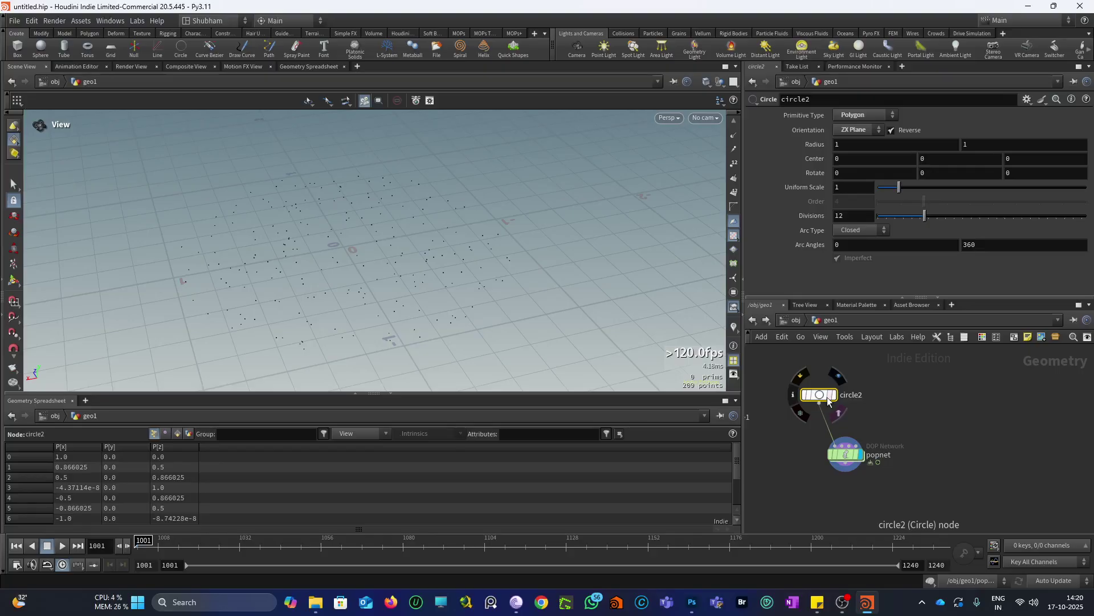
{"action": "left_click_drag", "start_coordinate": [822, 396], "coordinate": [878, 436], "text": "alt"}
{"action": "middle_click_drag", "start_coordinate": [878, 456], "coordinate": [893, 422]}
{"action": "scroll", "coordinate": [906, 423], "scroll_direction": "up", "scroll_amount": 2}
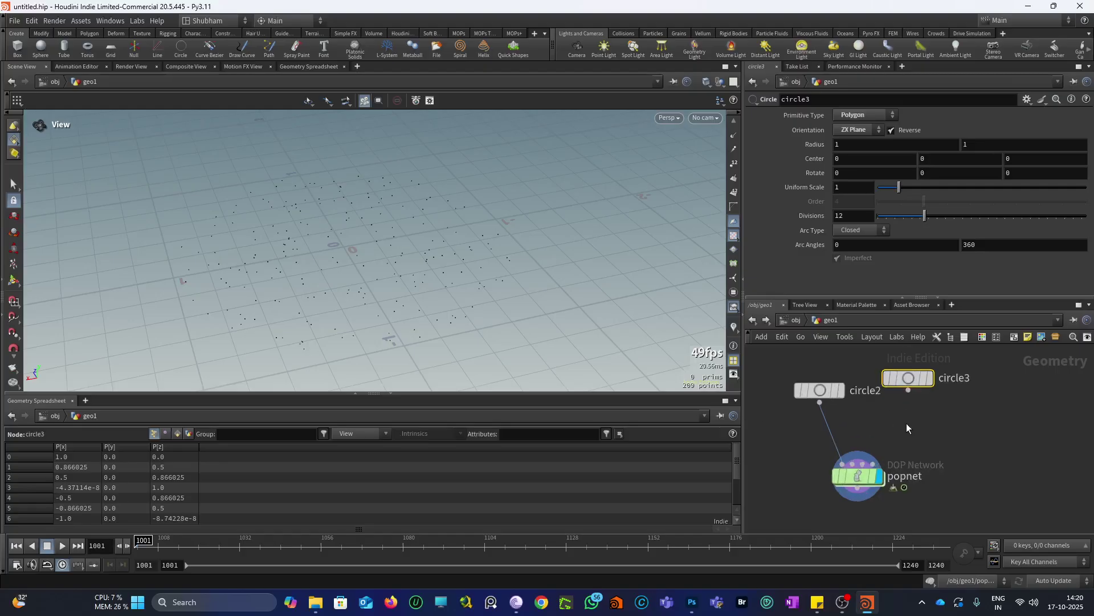
Add a PolyFrame node below circle3 and wire the circle into it.
{"action": "key", "text": "Tab"}
{"action": "type", "text": "polyfr"}
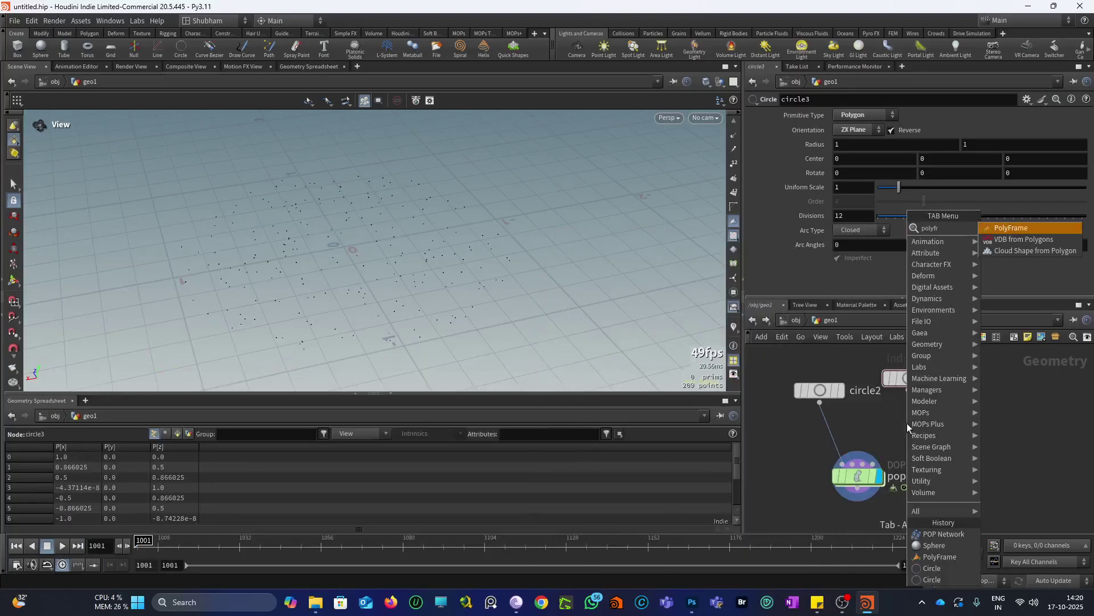
{"action": "key", "text": "Return"}
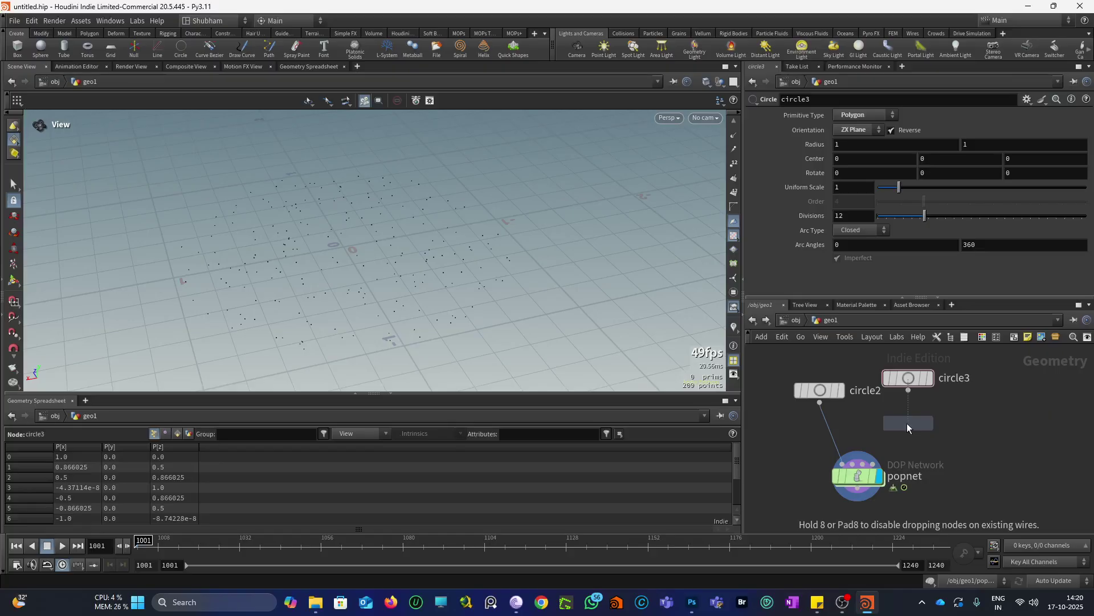
{"action": "left_click", "coordinate": [906, 421]}
{"action": "left_click", "coordinate": [909, 408]}
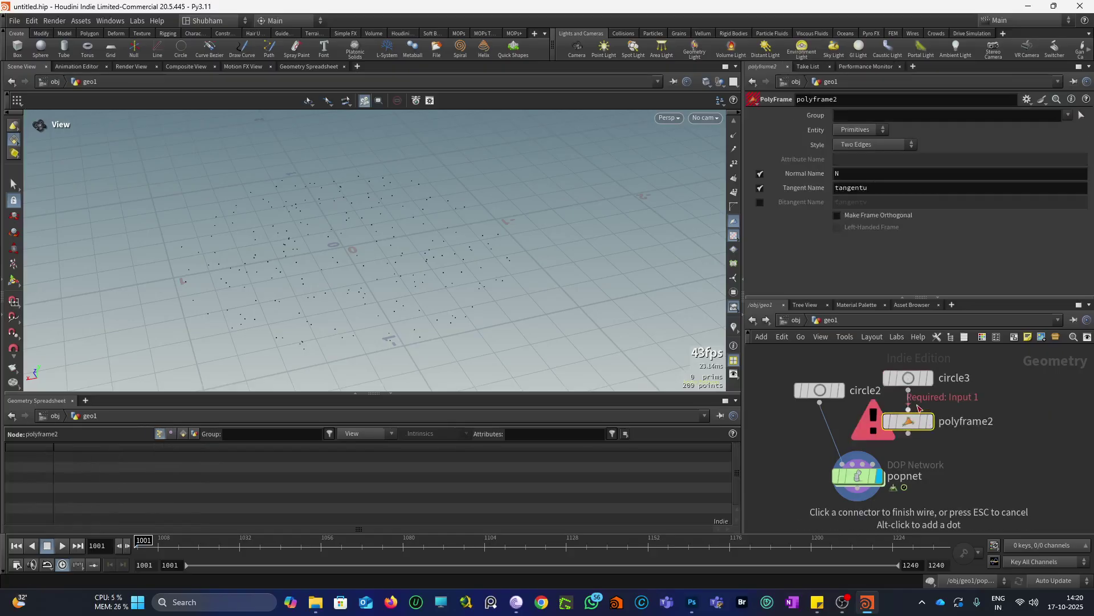
{"action": "left_click", "coordinate": [908, 390]}
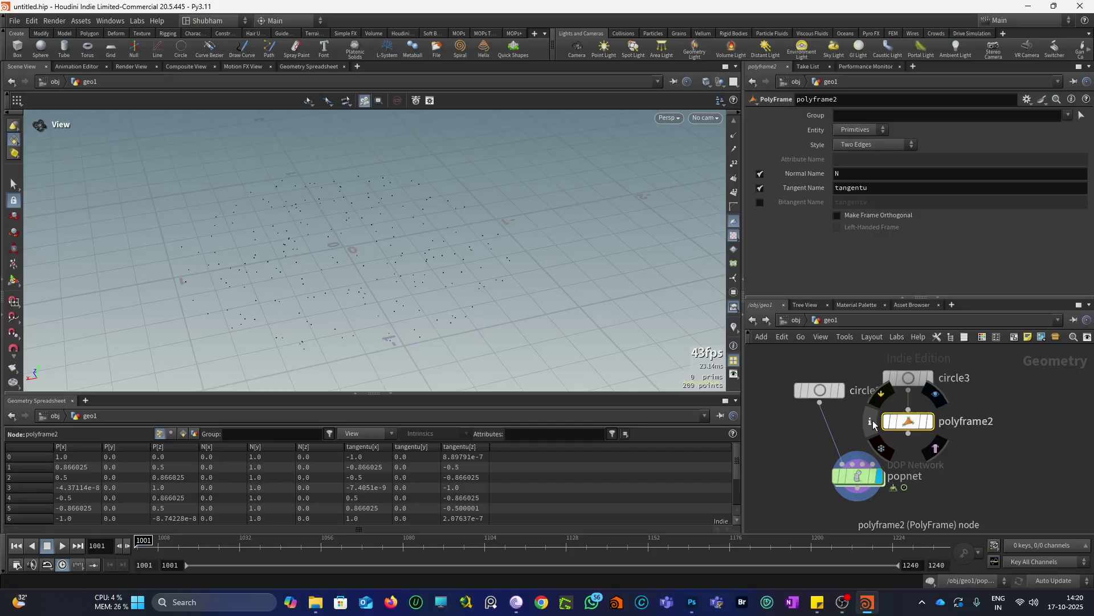
Display polyframe2, enable its bitangent output tangentv and check the point attributes in the node information.
{"action": "left_click", "coordinate": [873, 423]}
{"action": "left_click", "coordinate": [859, 243]}
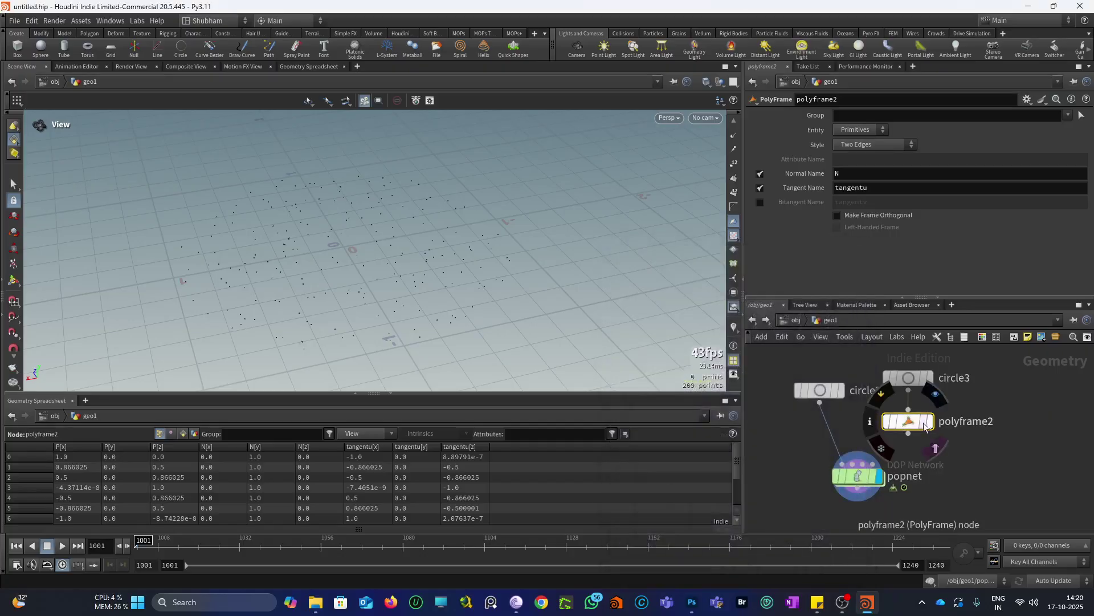
{"action": "left_click", "coordinate": [927, 422]}
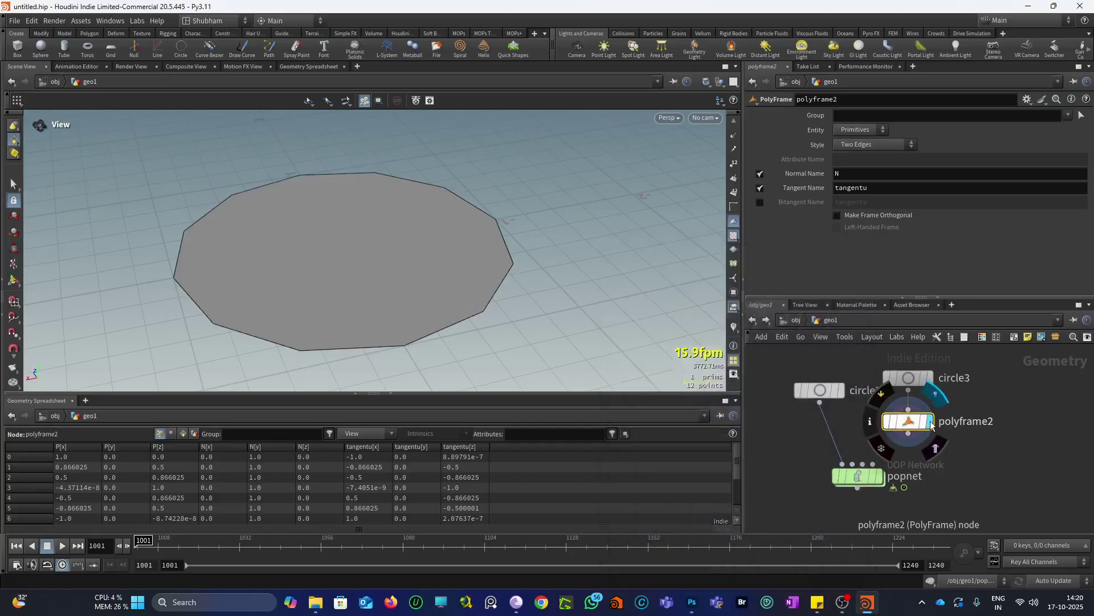
{"action": "left_click", "coordinate": [871, 423]}
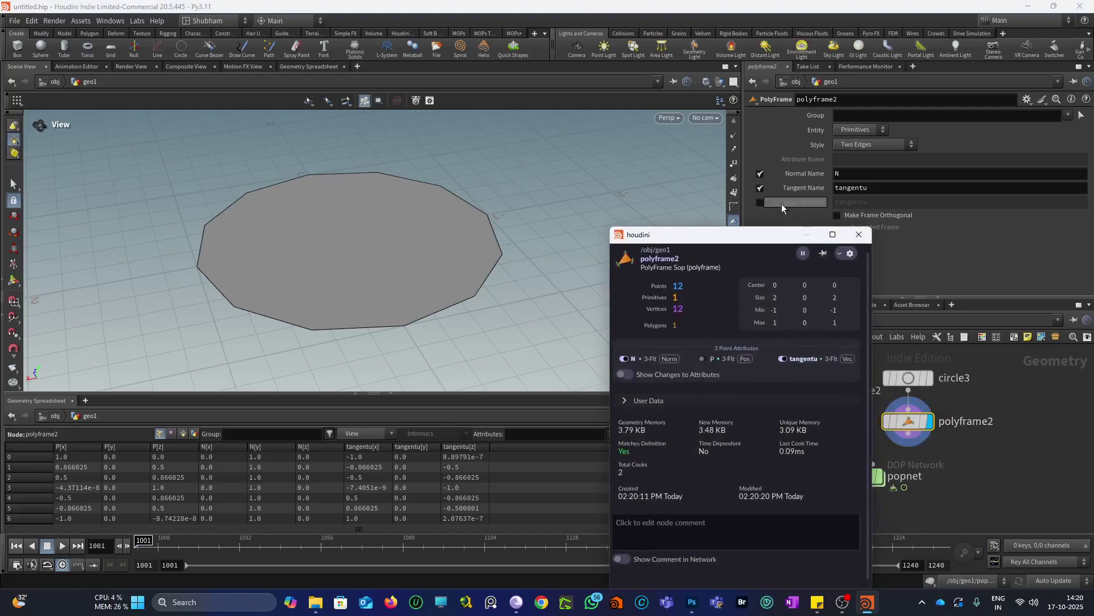
{"action": "left_click", "coordinate": [760, 202]}
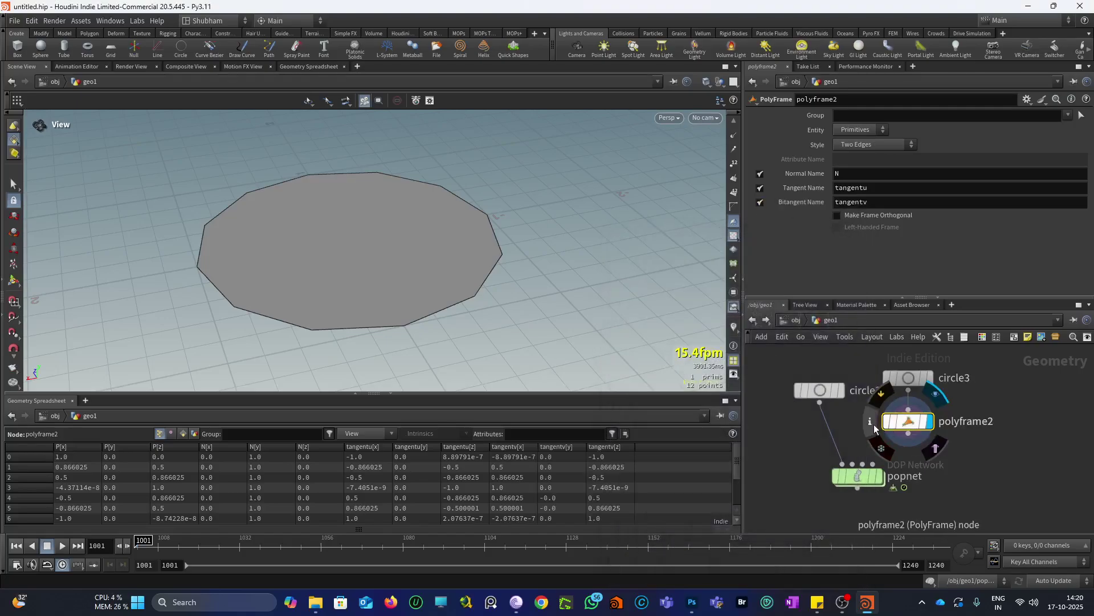
{"action": "left_click", "coordinate": [873, 424]}
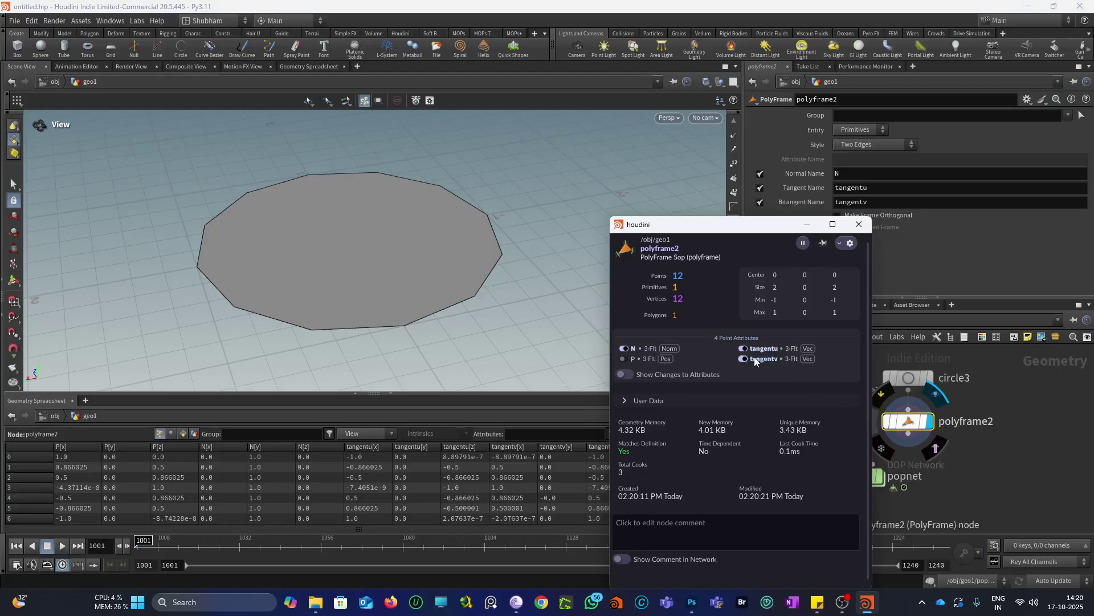
{"action": "left_click", "coordinate": [858, 225]}
Set the PolyFrame style to First Edge while comparing the normal and tangent visualizers, and hide the visualizers.
{"action": "left_click", "coordinate": [734, 328]}
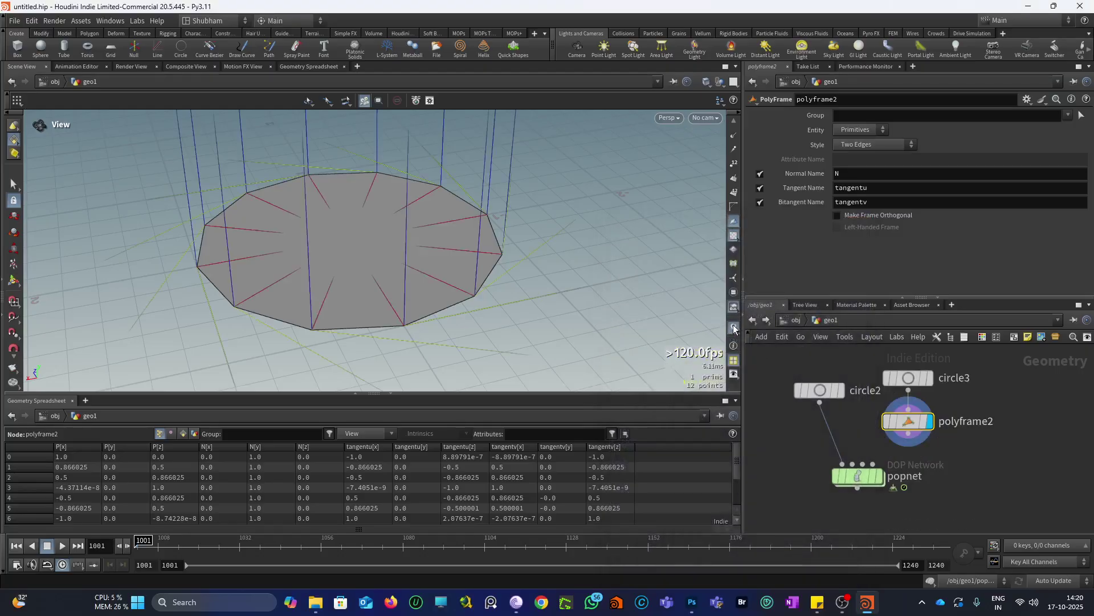
{"action": "left_click", "coordinate": [733, 328]}
{"action": "left_click", "coordinate": [734, 328]}
{"action": "left_click", "coordinate": [734, 328]}
{"action": "left_click", "coordinate": [733, 328]}
{"action": "left_click", "coordinate": [850, 144]}
{"action": "left_click", "coordinate": [850, 156]}
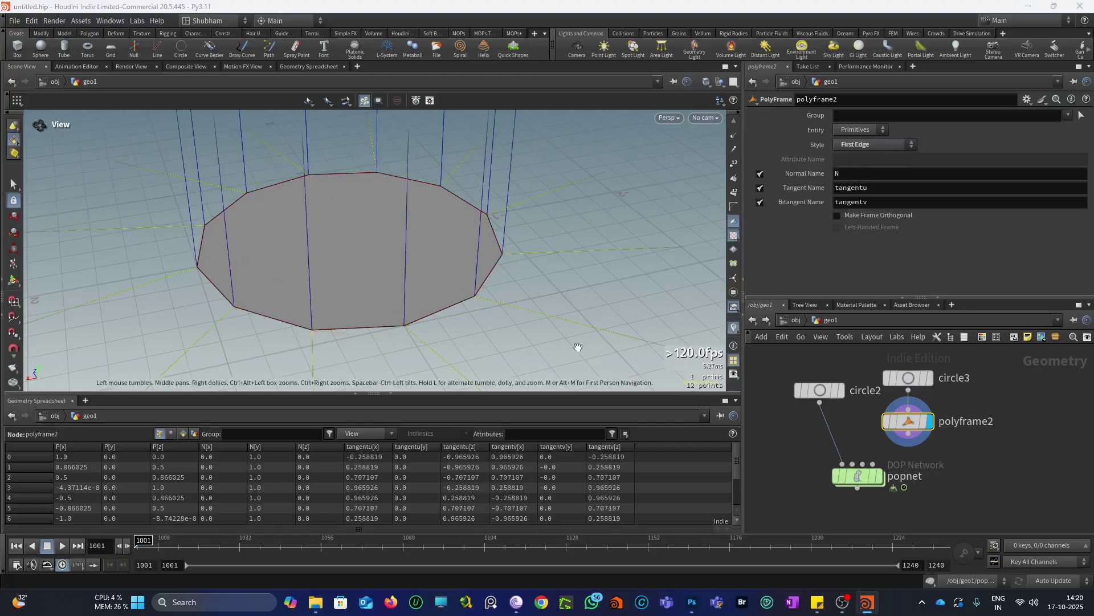
{"action": "left_click", "coordinate": [733, 328]}
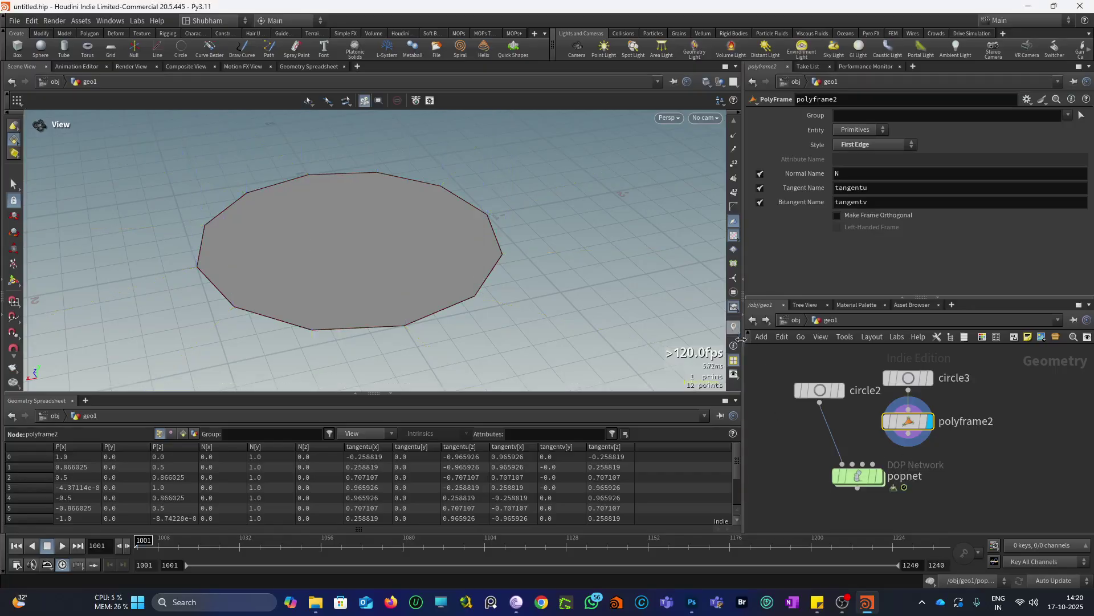
Wire polyframe2 into the popnet's second input and enter the popnet network.
{"action": "scroll", "coordinate": [916, 440], "scroll_direction": "up", "scroll_amount": 1}
{"action": "left_click_drag", "start_coordinate": [908, 433], "coordinate": [840, 471]}
{"action": "scroll", "coordinate": [841, 477], "scroll_direction": "down", "scroll_amount": 2}
{"action": "scroll", "coordinate": [855, 479], "scroll_direction": "up", "scroll_amount": 3}
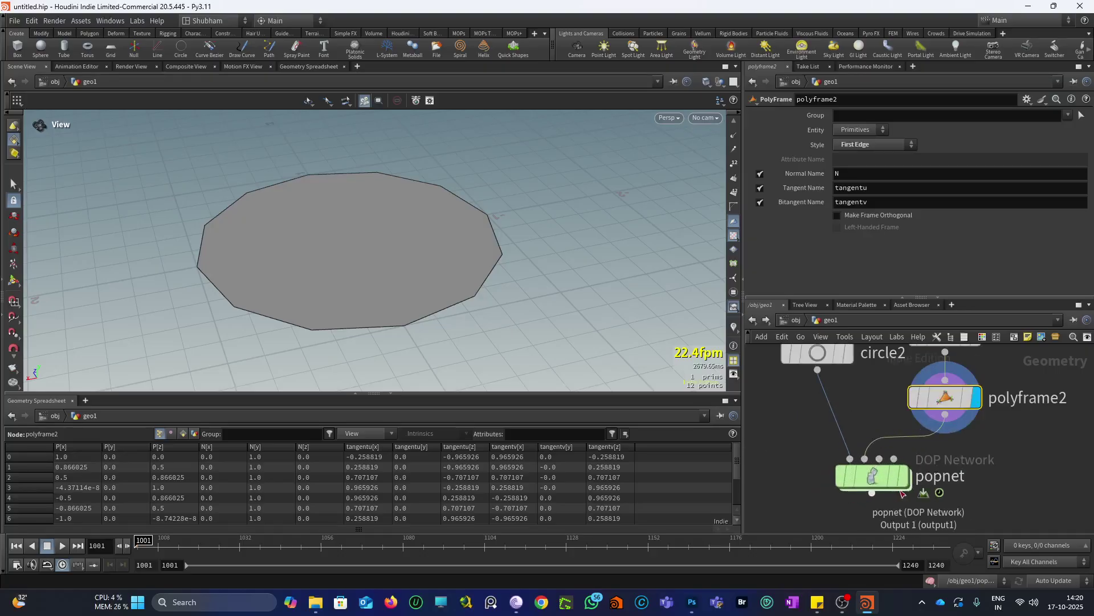
{"action": "key", "text": "r"}
{"action": "double_click", "coordinate": [875, 480]}
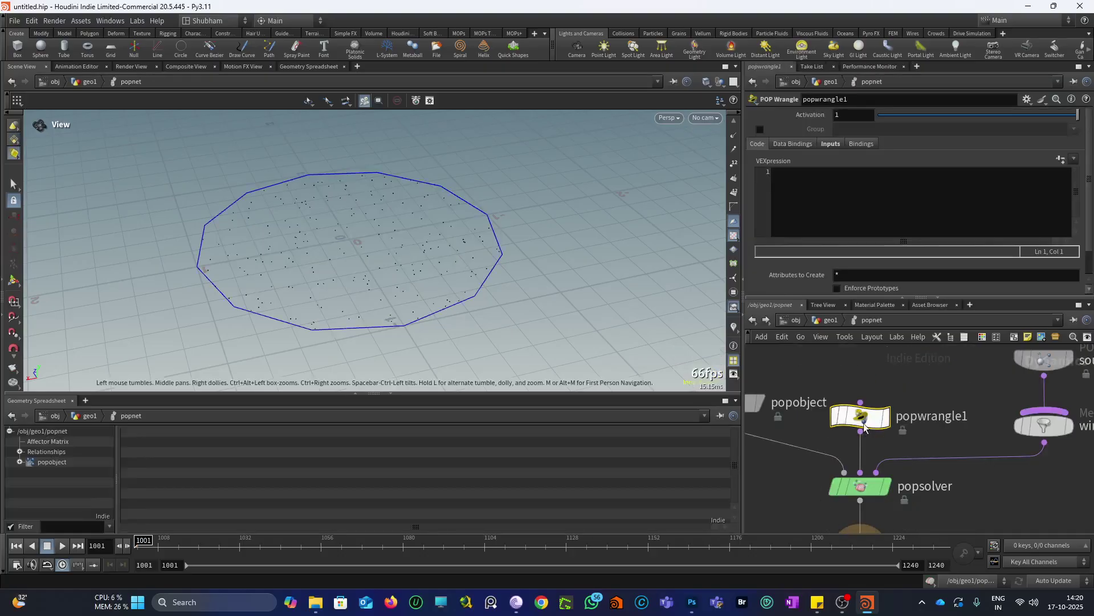
Write the first VEX line in popwrangle1, storing the nearest second-input point: int npt = nearpoint(1,v@P);.
{"action": "left_click", "coordinate": [779, 185]}
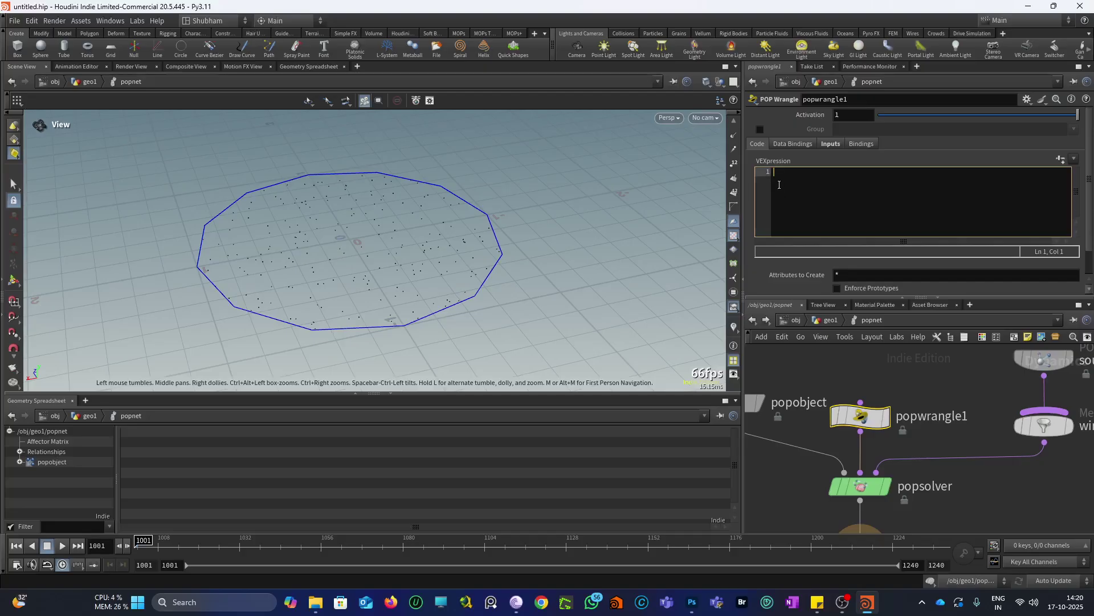
{"action": "type", "text": "int "}
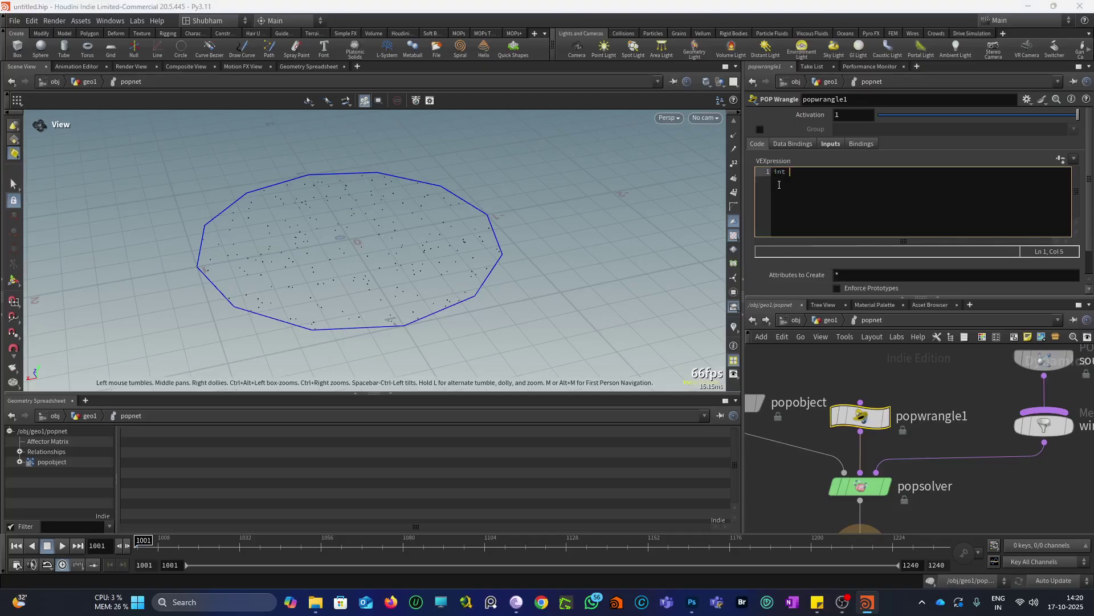
{"action": "type", "text": "npt"}
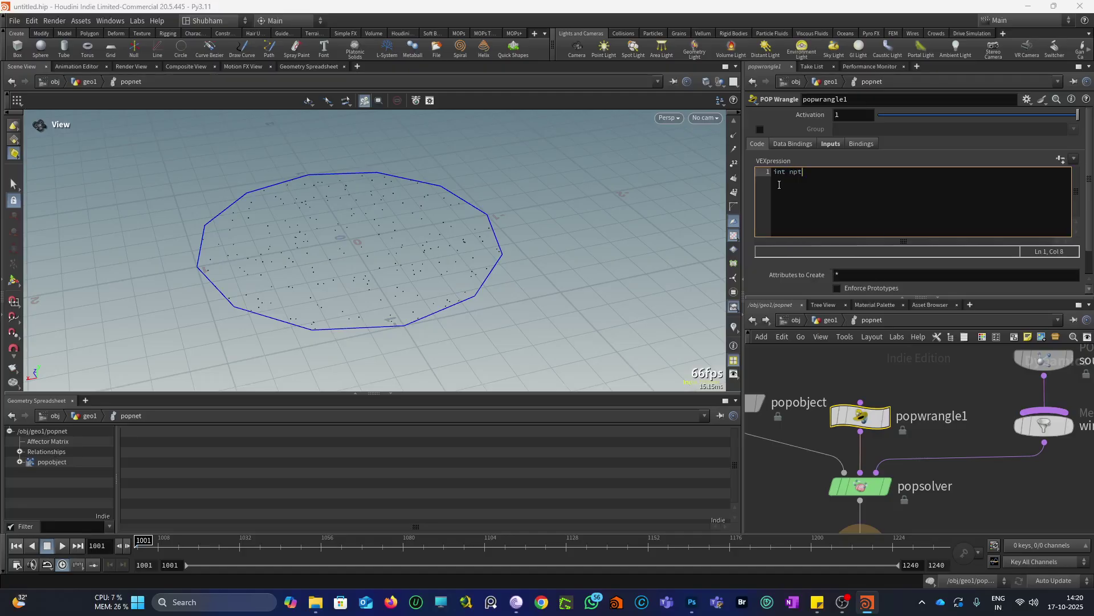
{"action": "type", "text": " = near"}
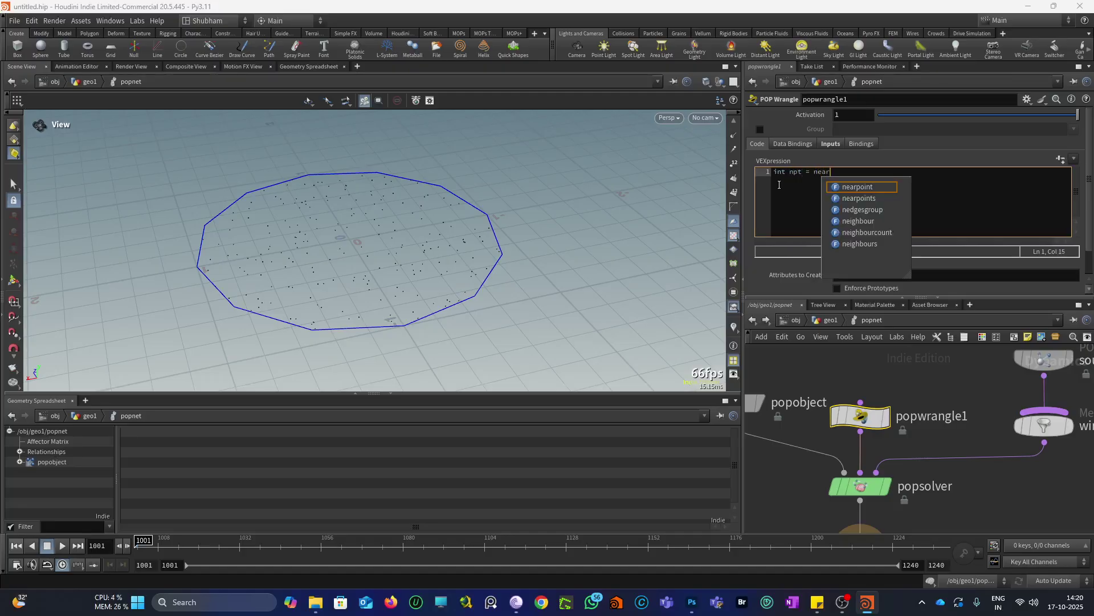
{"action": "type", "text": "po"}
{"action": "key", "text": "Return"}
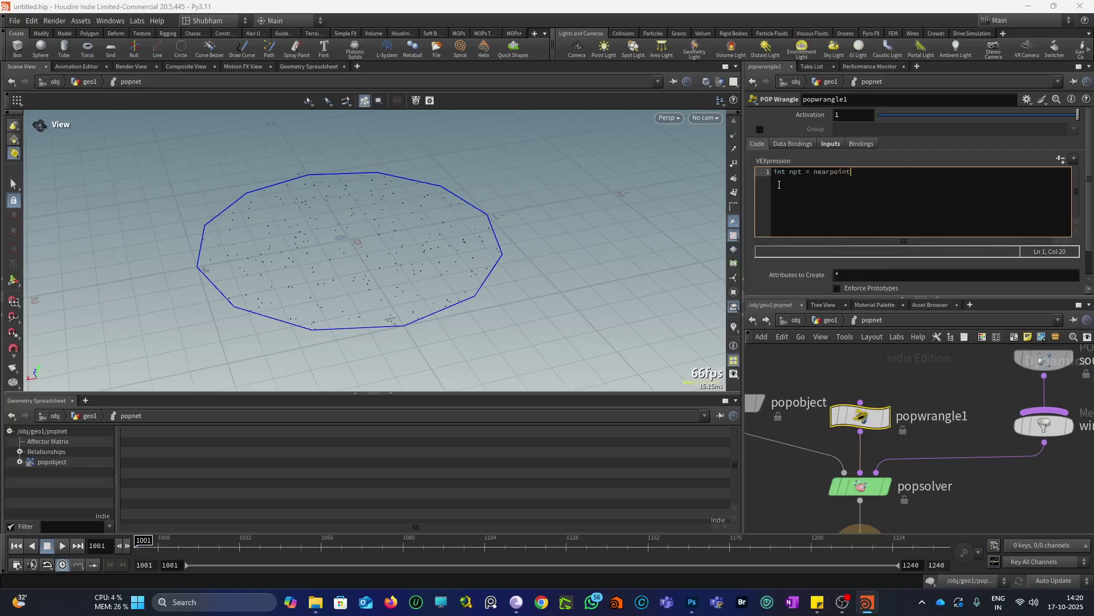
{"action": "type", "text": "(1,v@P);"}
{"action": "key", "text": "Return"}
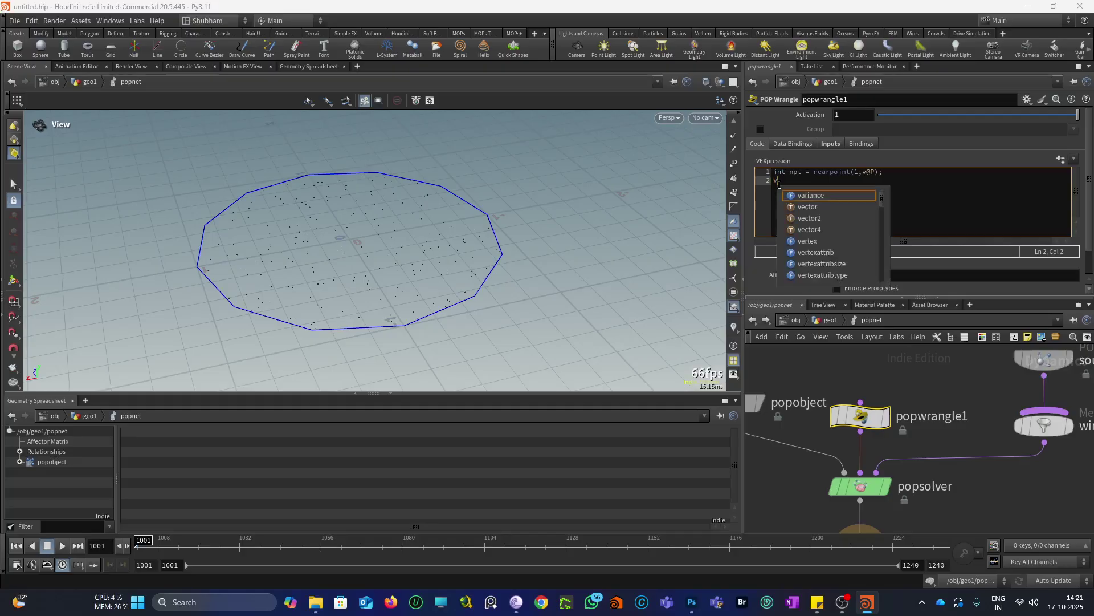
Add a second VEX line that sets the particle velocity: v@v = point(1,'tangent',npt);.
{"action": "type", "text": "v@v ="}
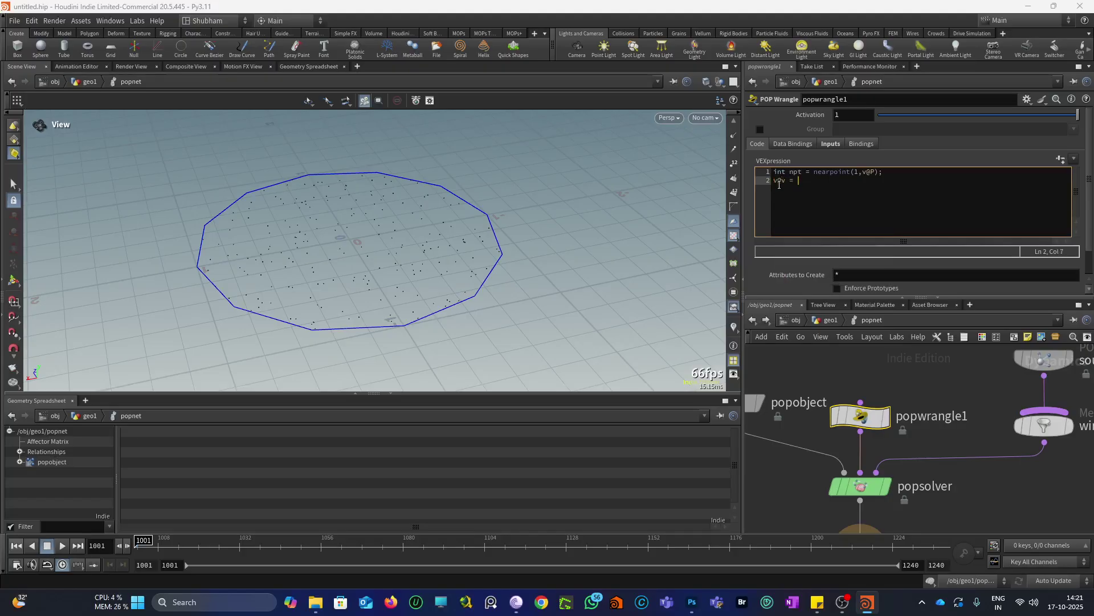
{"action": "type", "text": " po"}
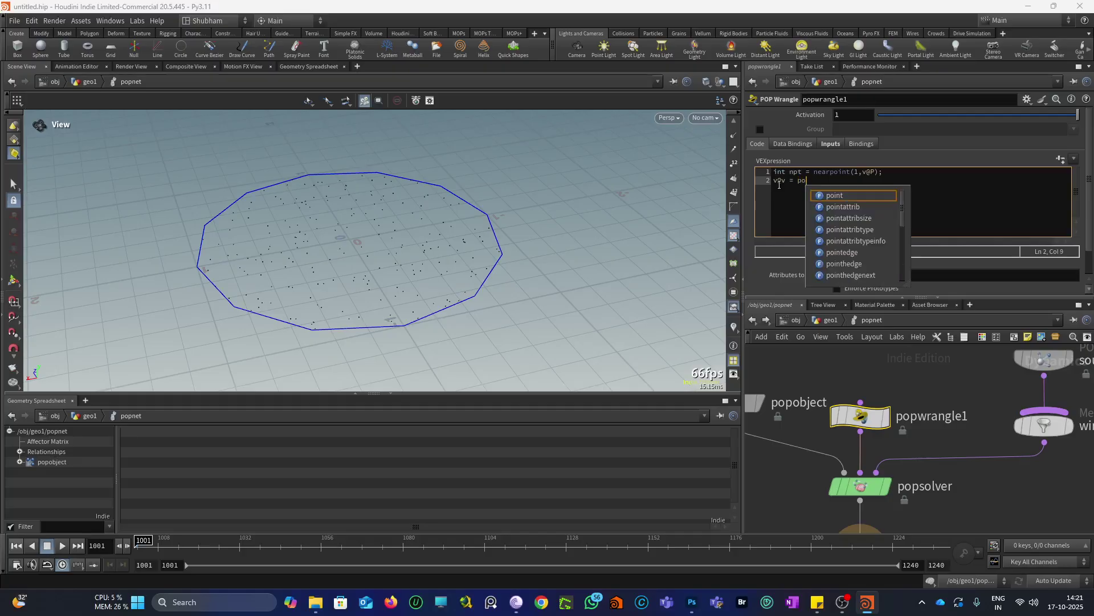
{"action": "type", "text": "int("}
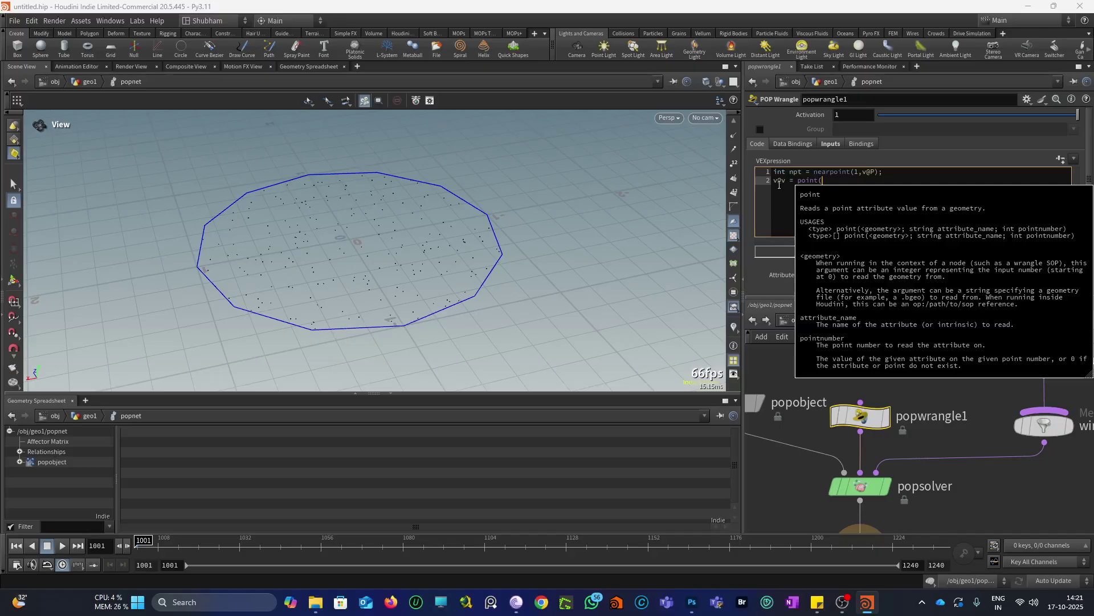
{"action": "type", "text": "1,'tangent"}
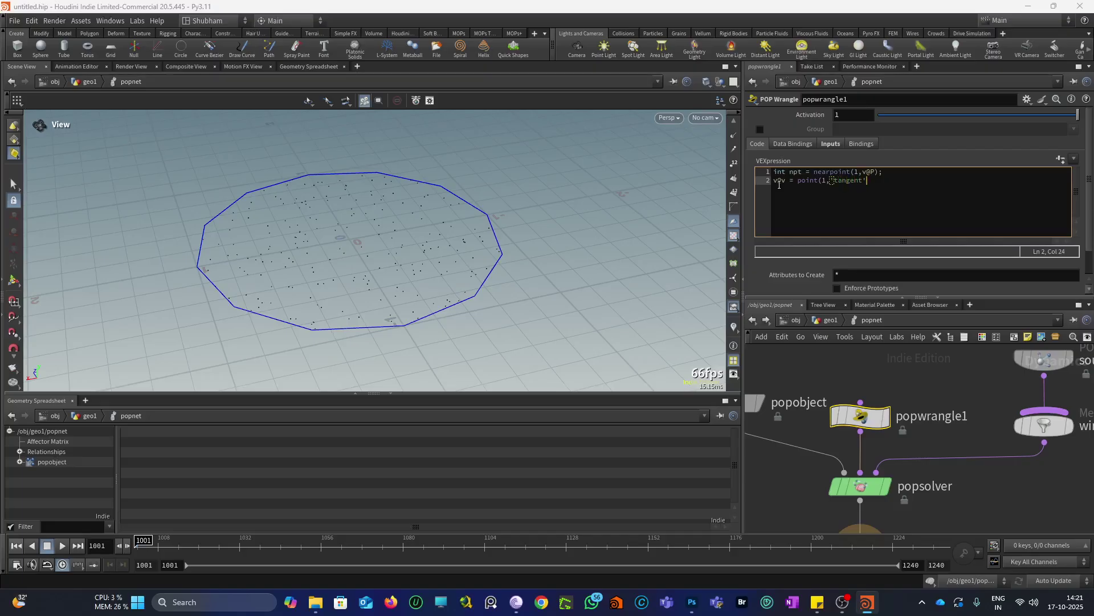
{"action": "type", "text": "',npt);"}
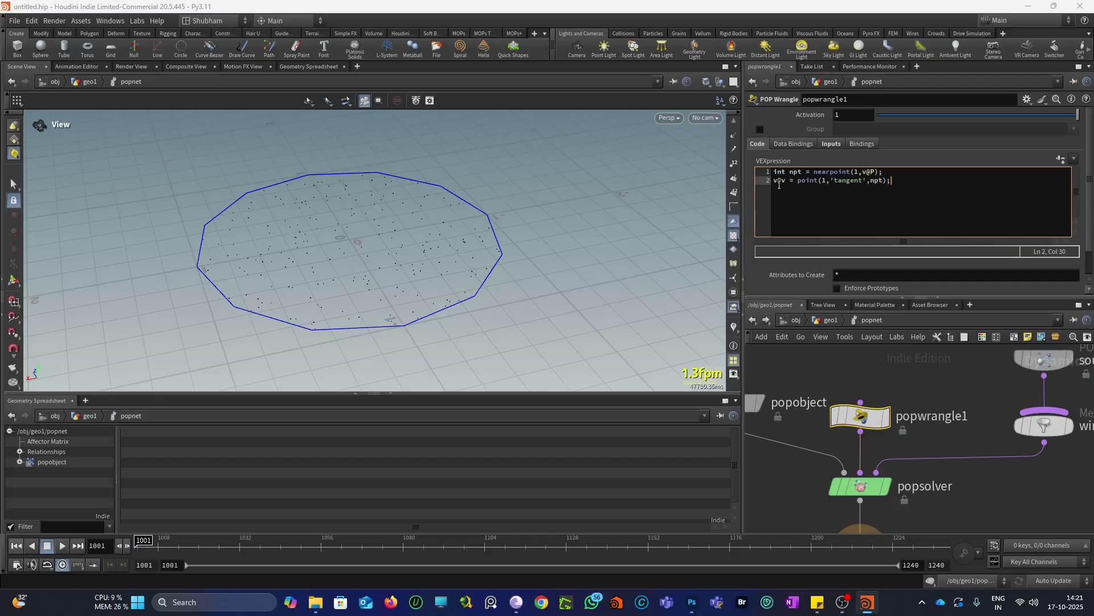
Play and stop the particle simulation, and review popwrangle1's input assignments and VEX code.
{"action": "left_click", "coordinate": [64, 547]}
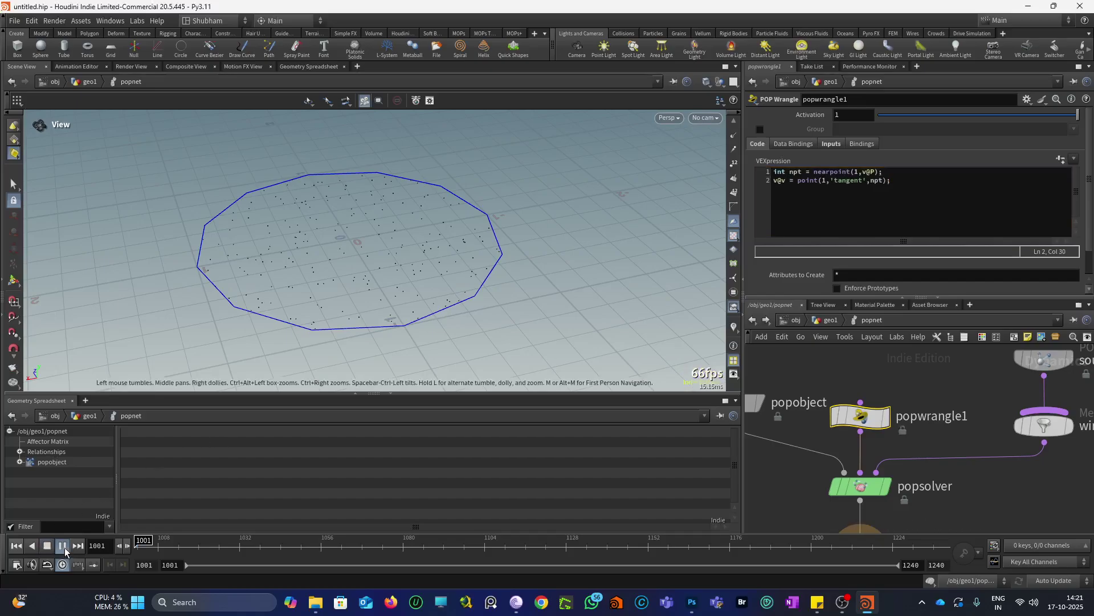
{"action": "left_click", "coordinate": [47, 546]}
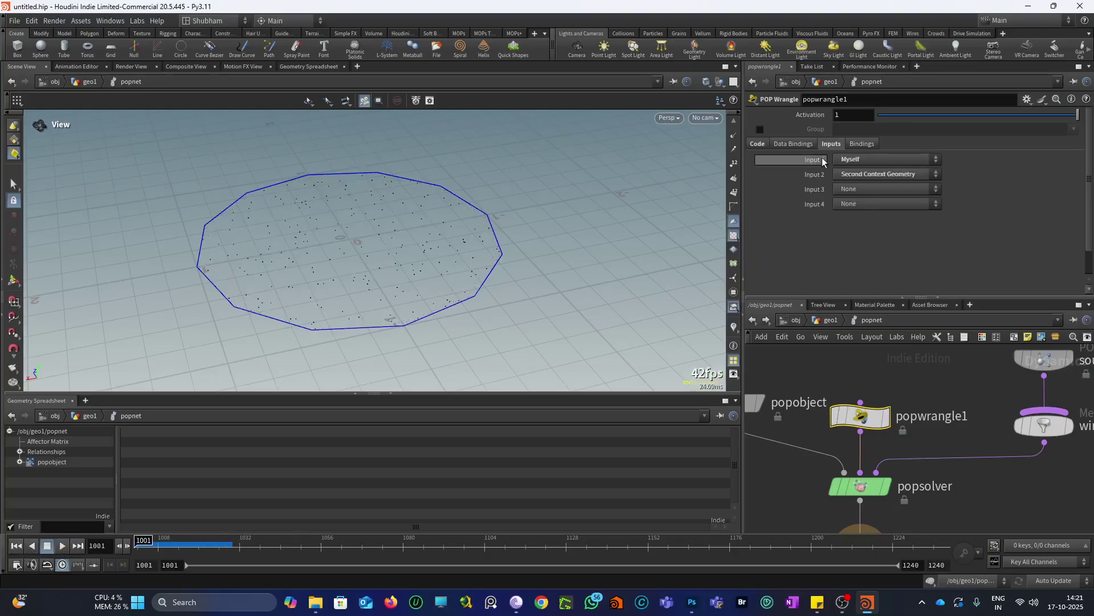
{"action": "left_click", "coordinate": [758, 144]}
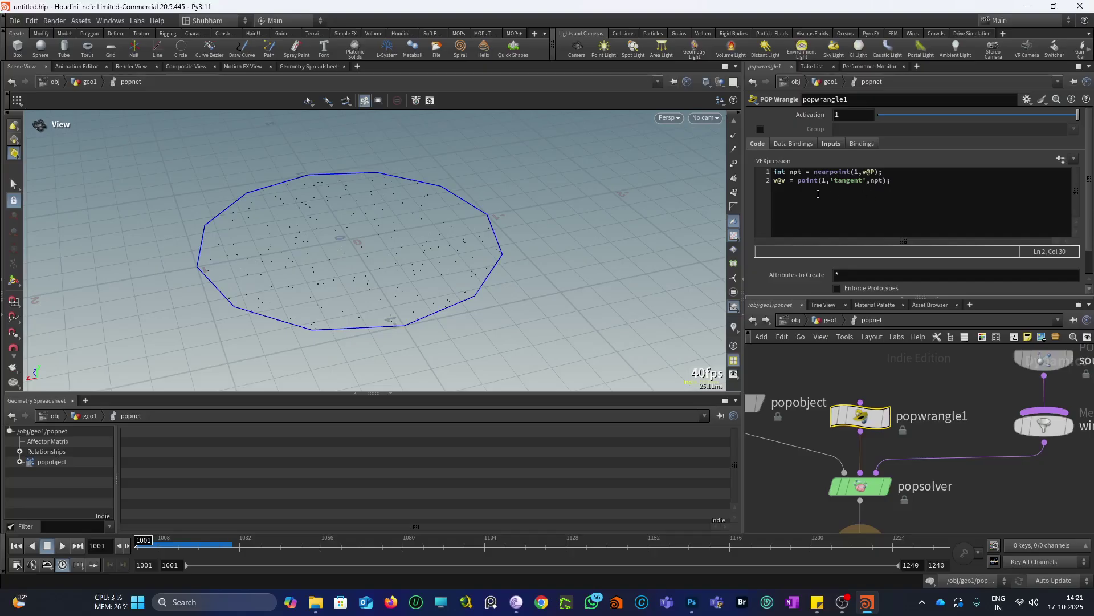
{"action": "scroll", "coordinate": [812, 396], "scroll_direction": "down", "scroll_amount": 3}
{"action": "scroll", "coordinate": [819, 430], "scroll_direction": "up", "scroll_amount": 3}
{"action": "scroll", "coordinate": [819, 429], "scroll_direction": "down", "scroll_amount": 2}
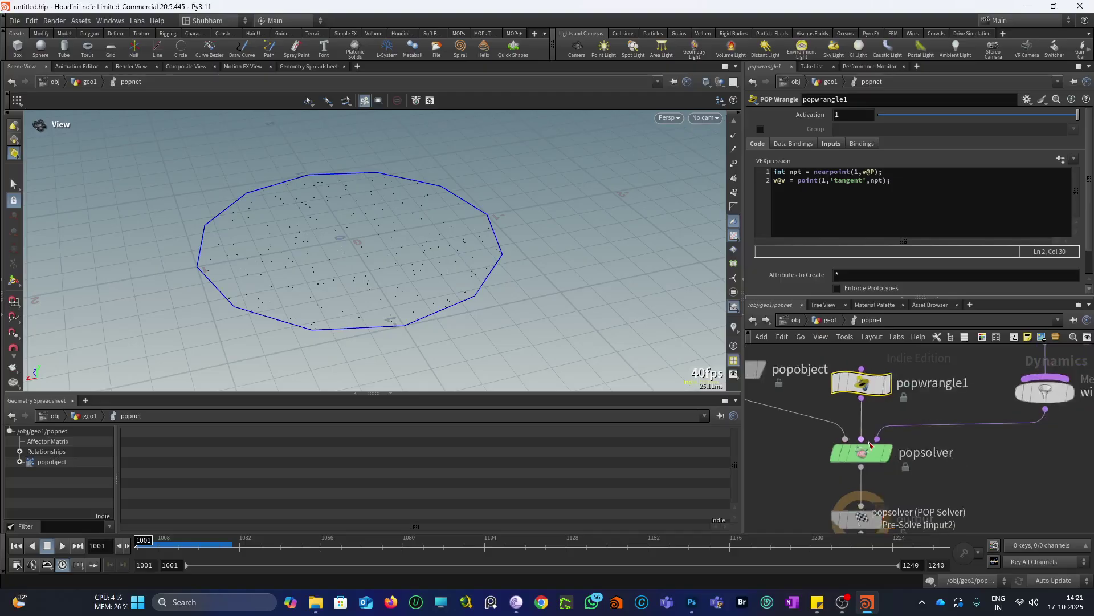
Return to the geo1 network, play the popnet simulation there and reset it to frame 1001.
{"action": "left_click", "coordinate": [753, 320]}
{"action": "mouse_move", "coordinate": [884, 486]}
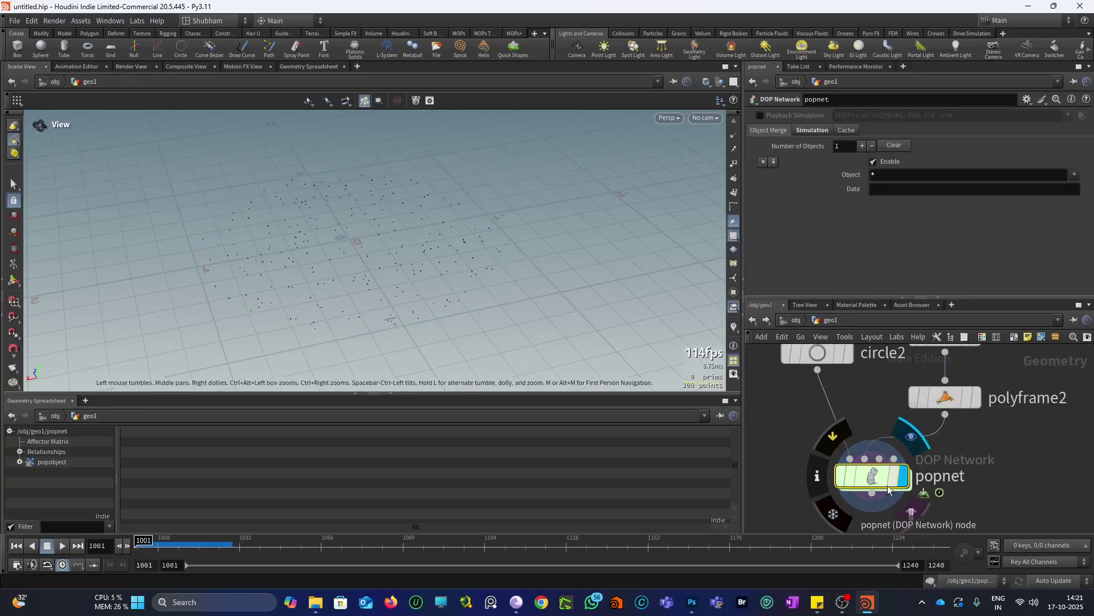
{"action": "scroll", "coordinate": [892, 459], "scroll_direction": "down", "scroll_amount": 2}
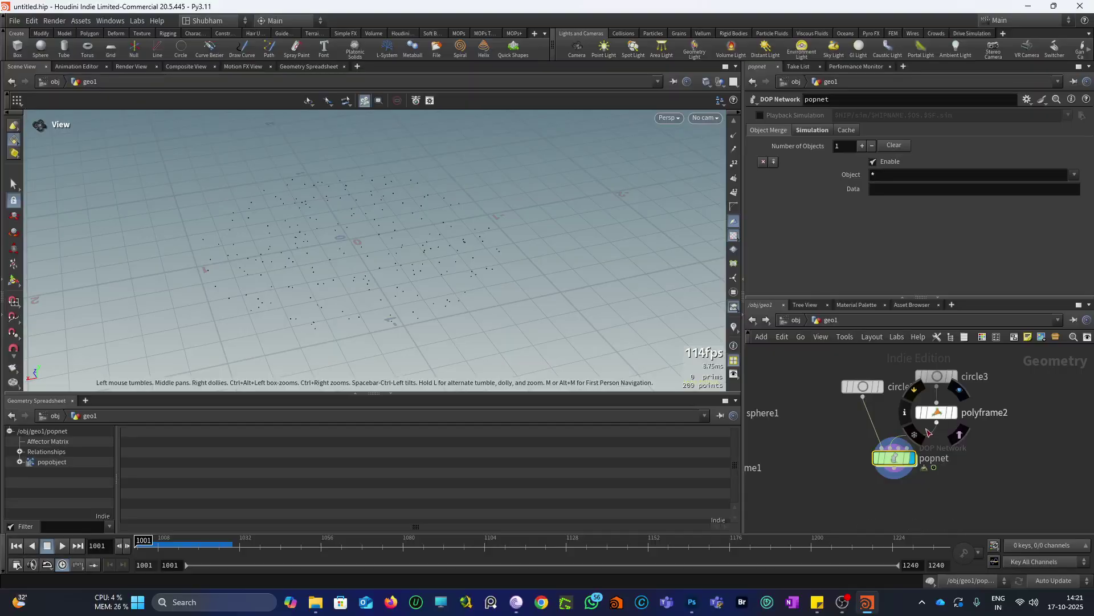
{"action": "left_click", "coordinate": [62, 546]}
{"action": "left_click", "coordinate": [62, 546]}
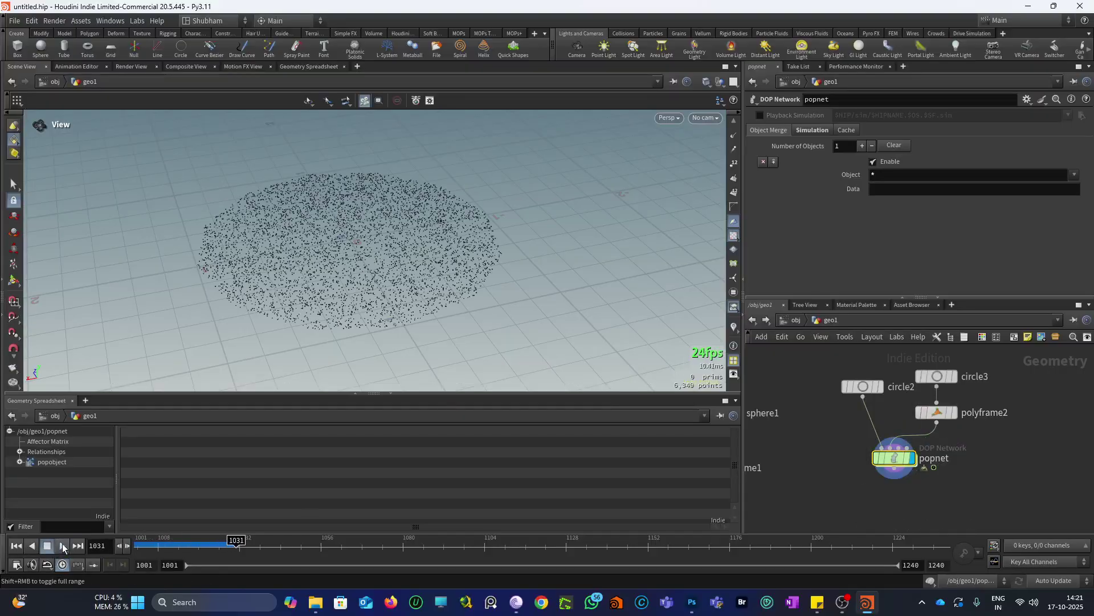
{"action": "left_click", "coordinate": [32, 546]}
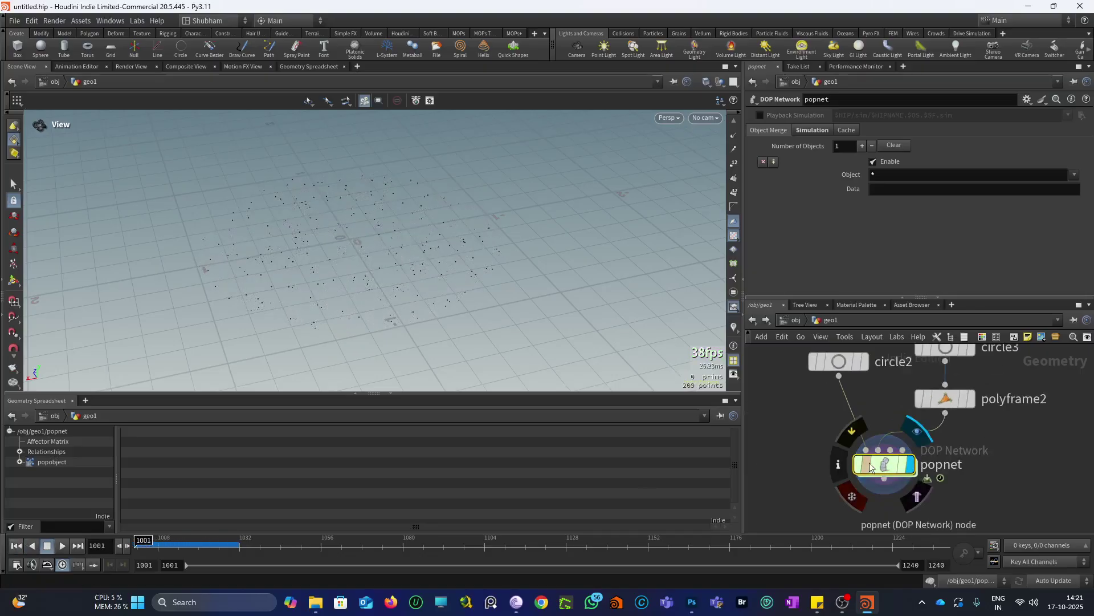
Check the tangent attribute names on polyframe2 and set it as the displayed node.
{"action": "scroll", "coordinate": [946, 456], "scroll_direction": "up", "scroll_amount": 1}
{"action": "left_click", "coordinate": [937, 424]}
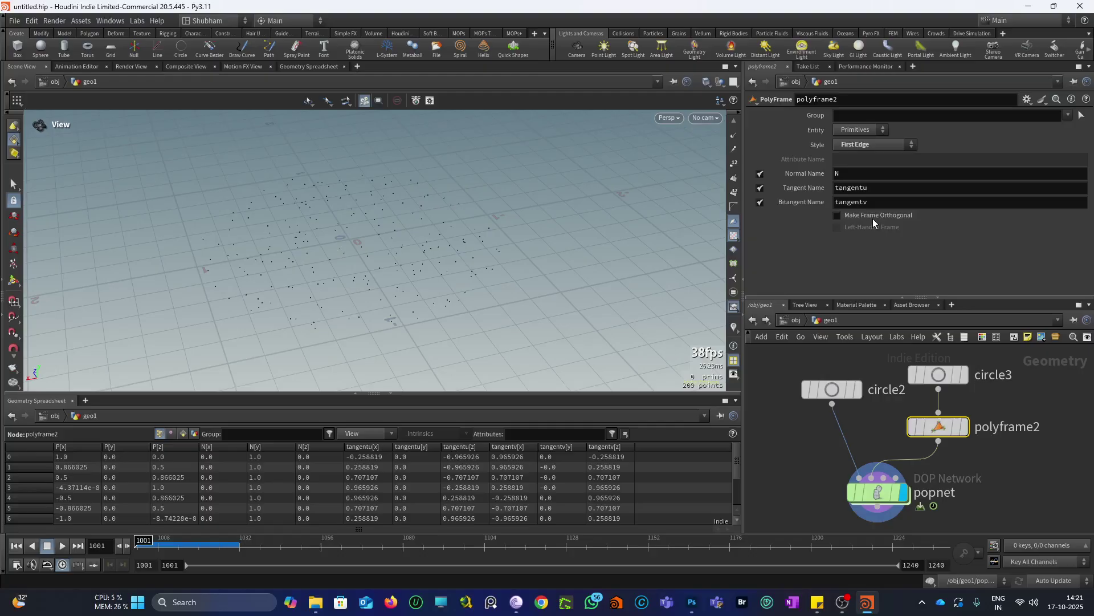
{"action": "left_click", "coordinate": [964, 426]}
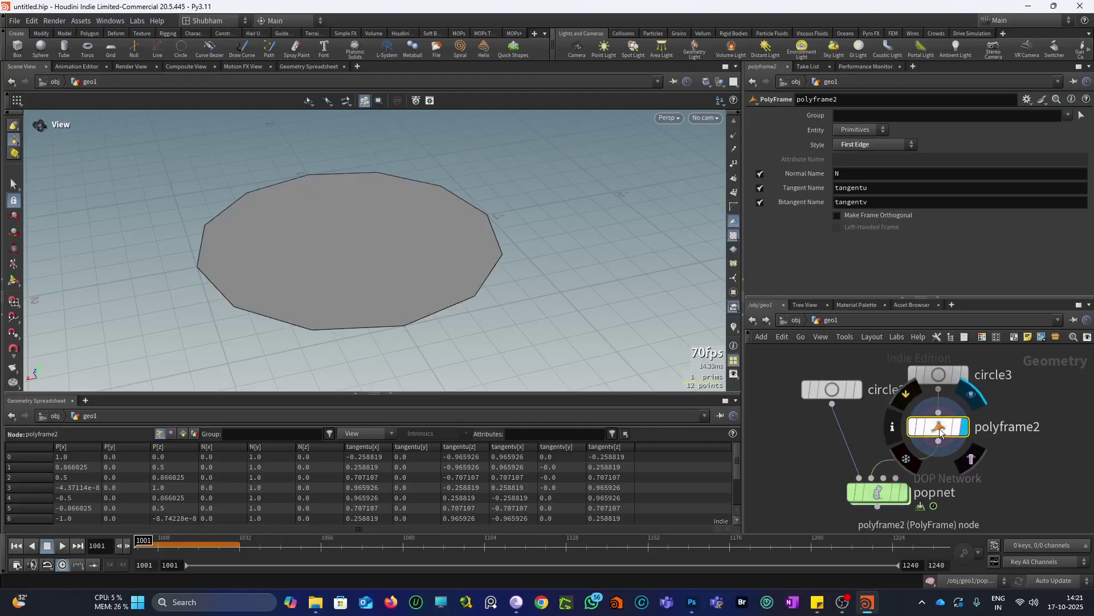
Enter popnet, check popwrangle1's inputs, and change the attribute name read by its point function to 'tangentu'.
{"action": "double_click", "coordinate": [878, 492]}
{"action": "left_click", "coordinate": [864, 407]}
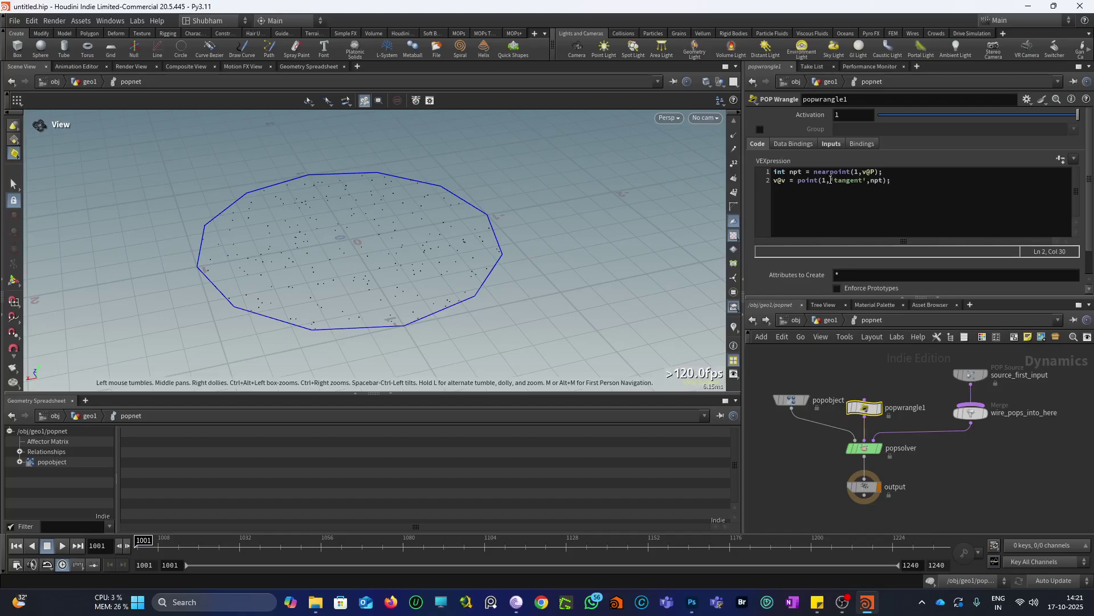
{"action": "left_click", "coordinate": [832, 144]}
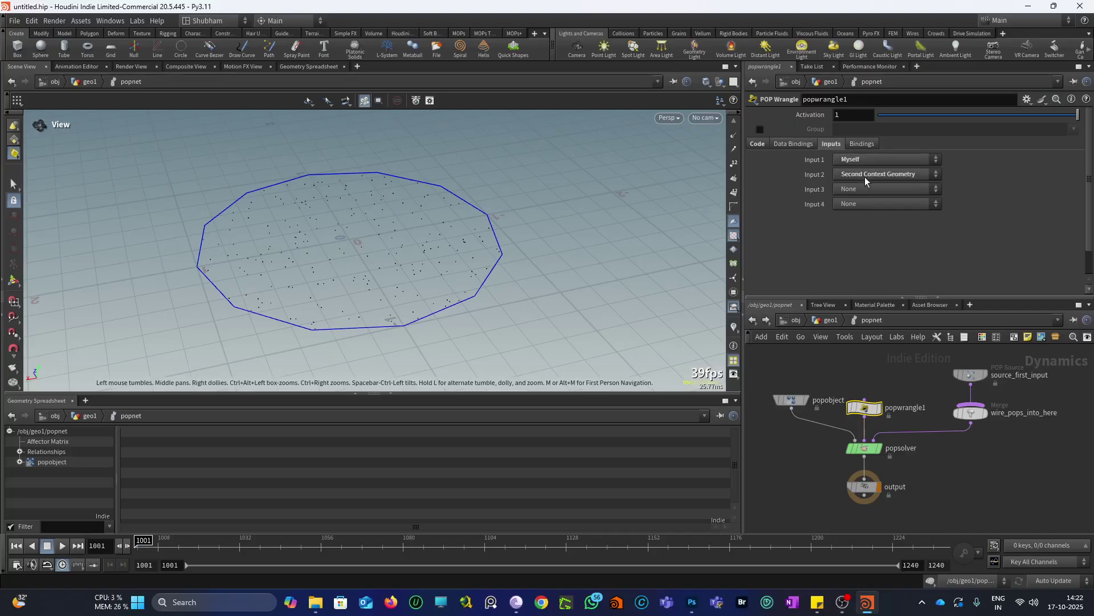
{"action": "left_click", "coordinate": [762, 146]}
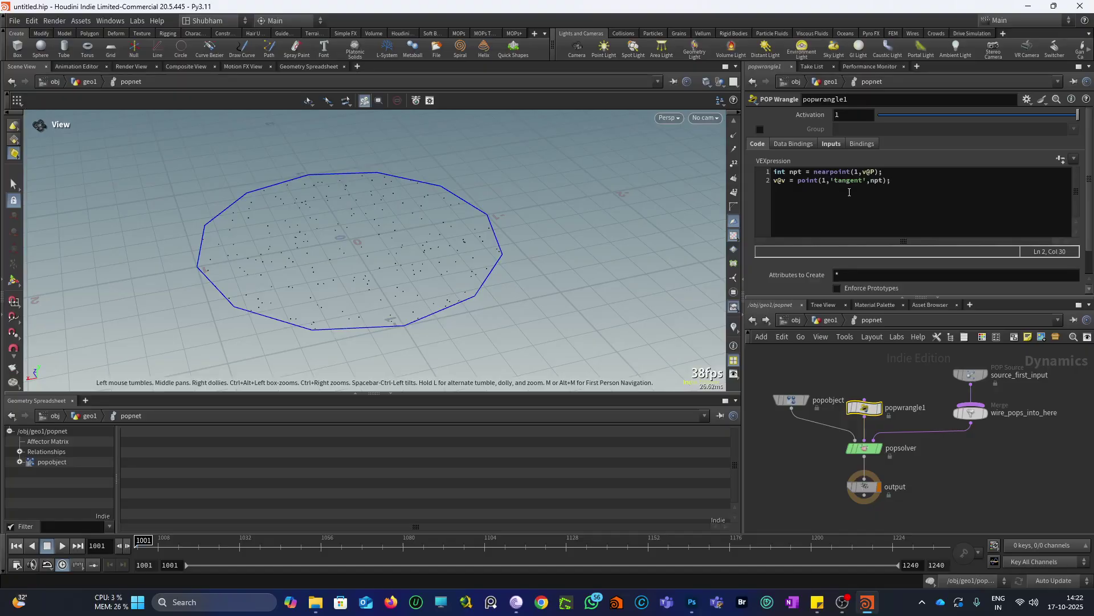
{"action": "left_click", "coordinate": [861, 181]}
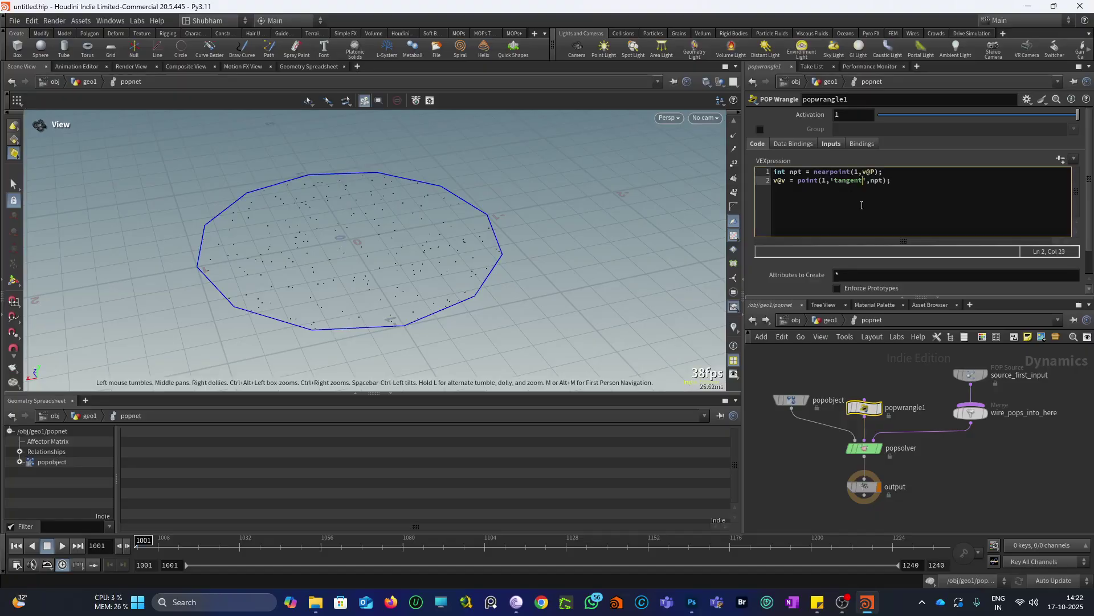
{"action": "type", "text": "v"}
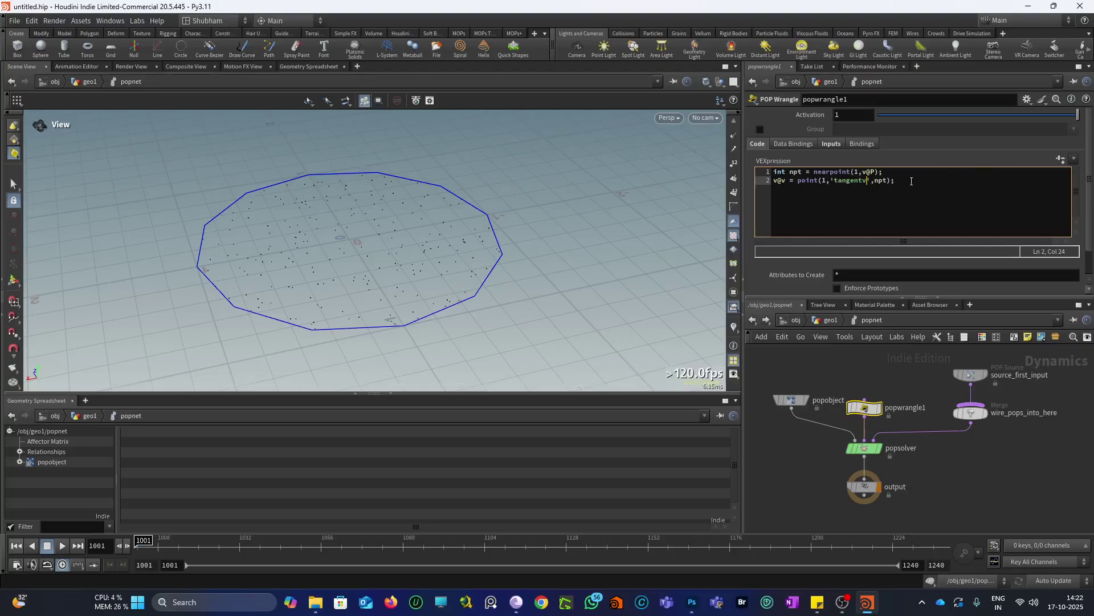
{"action": "key", "text": "BackSpace"}
{"action": "type", "text": "u"}
{"action": "left_click", "coordinate": [911, 181]}
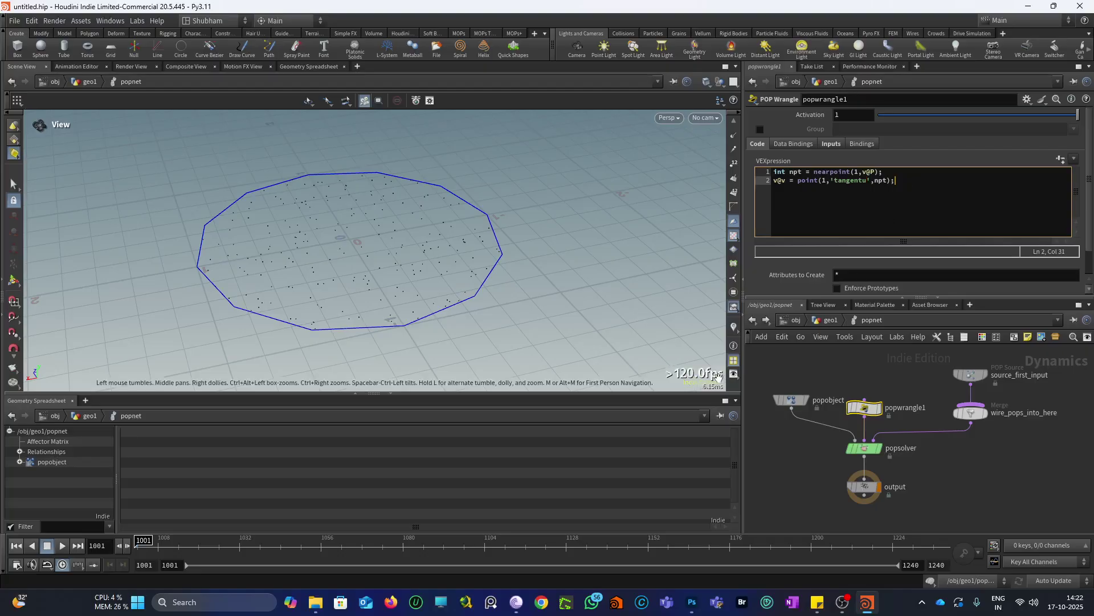
Play the simulation from the start, examine the particles' motion inside the circle from different angles, and rewind to frame 1001.
{"action": "left_click", "coordinate": [48, 546]}
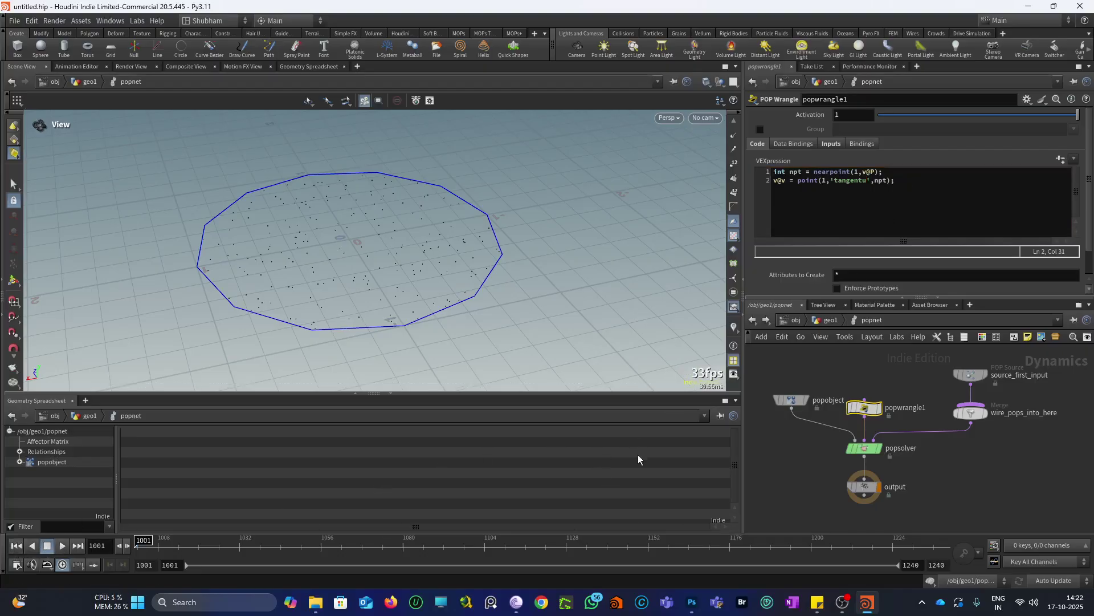
{"action": "left_click", "coordinate": [63, 546]}
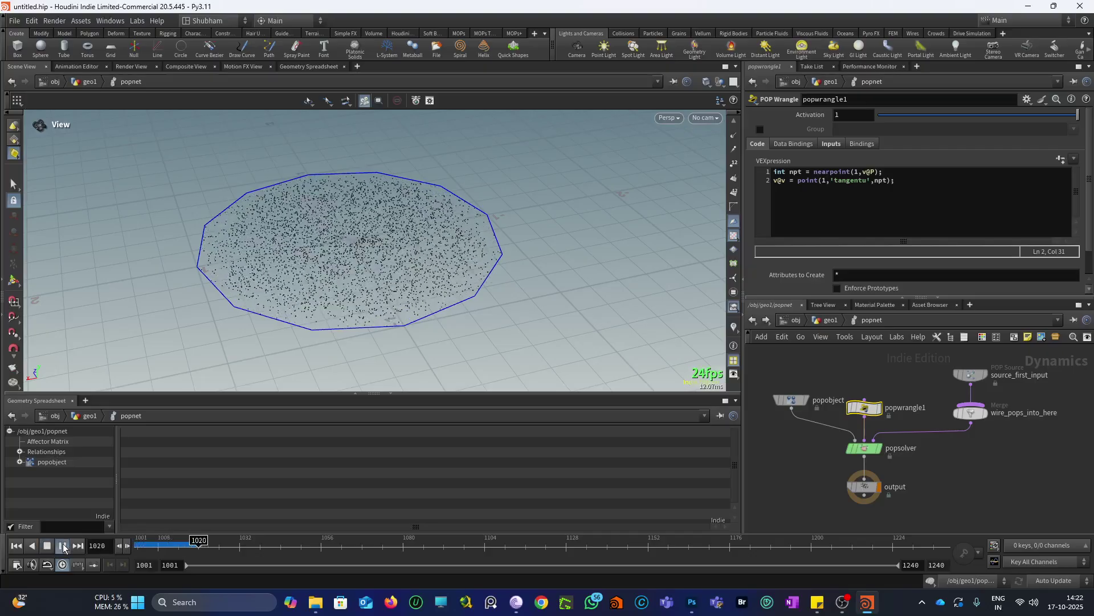
{"action": "scroll", "coordinate": [365, 296], "scroll_direction": "down", "scroll_amount": 1}
{"action": "left_click_drag", "start_coordinate": [365, 296], "coordinate": [391, 207]}
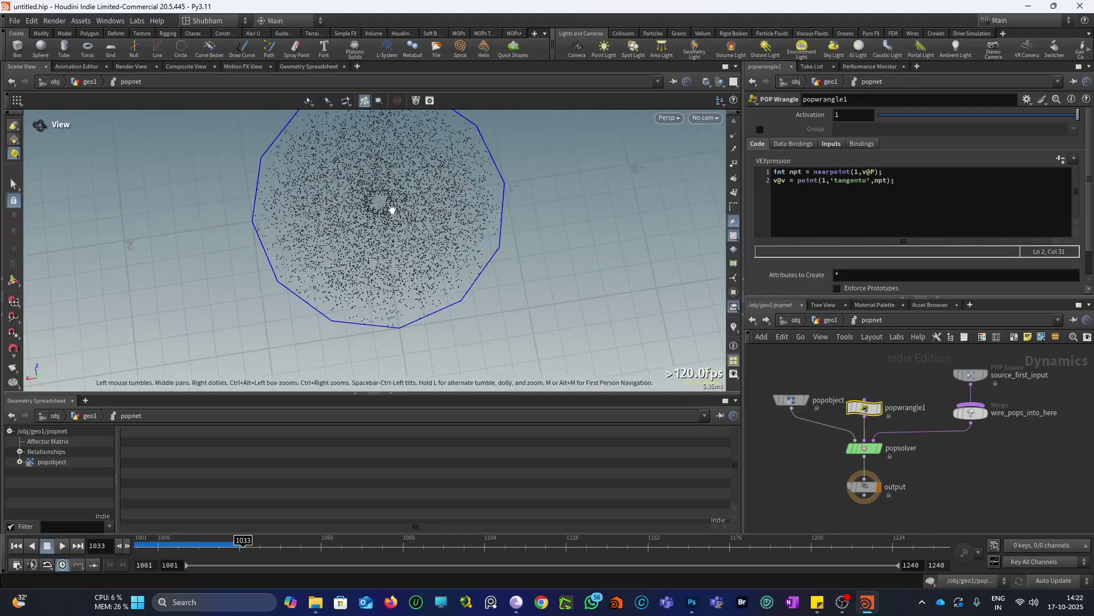
{"action": "left_click_drag", "start_coordinate": [318, 252], "coordinate": [305, 276]}
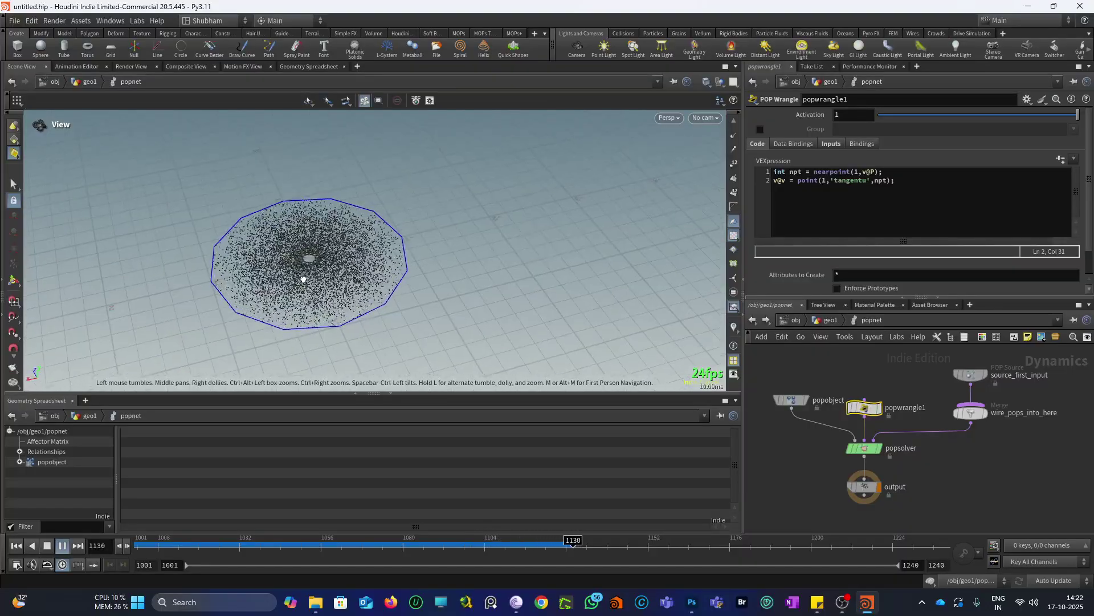
{"action": "left_click", "coordinate": [61, 545]}
{"action": "left_click", "coordinate": [16, 546]}
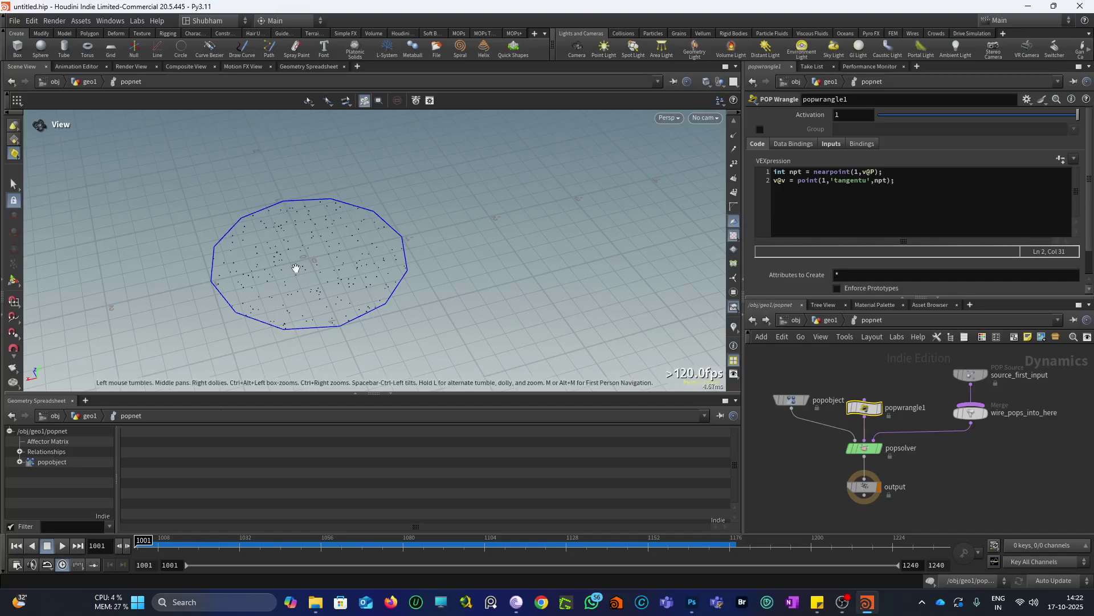
Examine closely how the emitted particles lie relative to the circle's nearest edge points.
{"action": "scroll", "coordinate": [285, 256], "scroll_direction": "up", "scroll_amount": 5}
{"action": "middle_click_drag", "start_coordinate": [276, 247], "coordinate": [399, 216]}
{"action": "scroll", "coordinate": [366, 171], "scroll_direction": "up", "scroll_amount": 6}
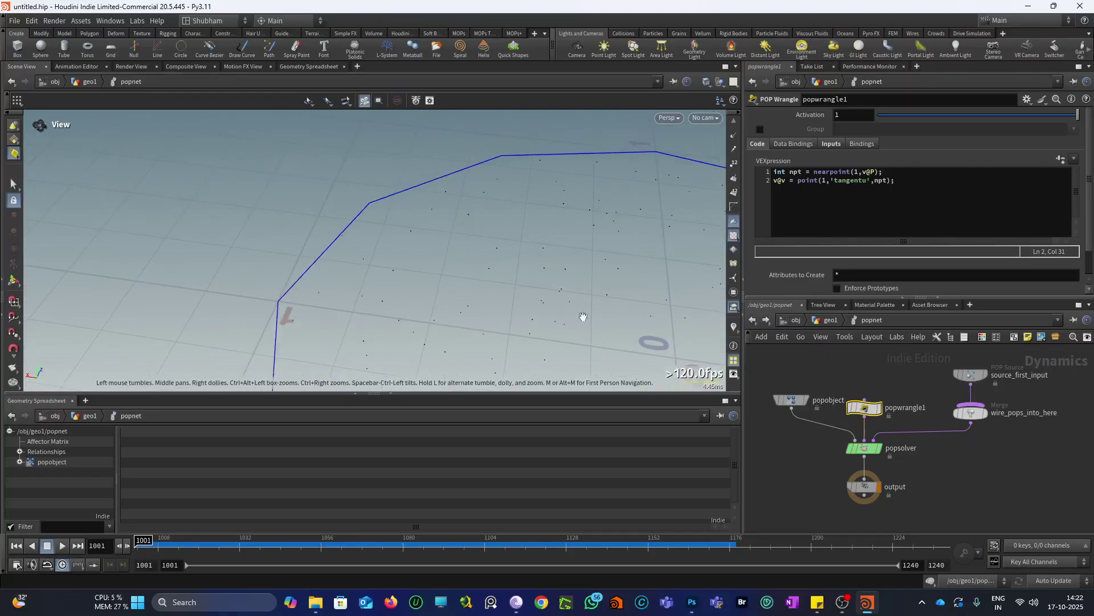
{"action": "scroll", "coordinate": [359, 256], "scroll_direction": "up", "scroll_amount": 3}
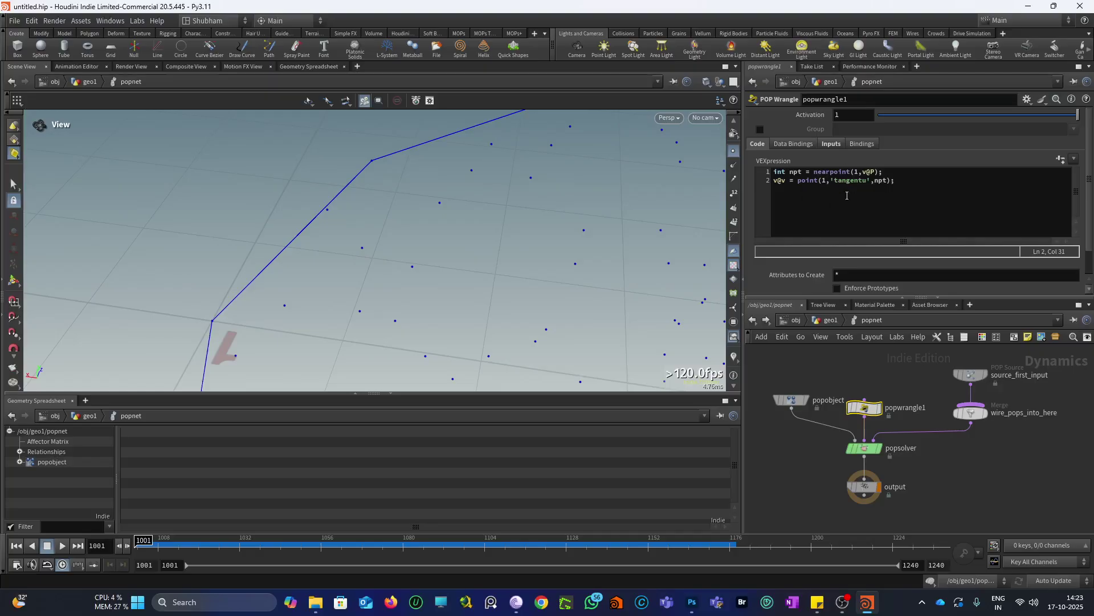
{"action": "right_click_drag", "start_coordinate": [320, 181], "coordinate": [220, 317]}
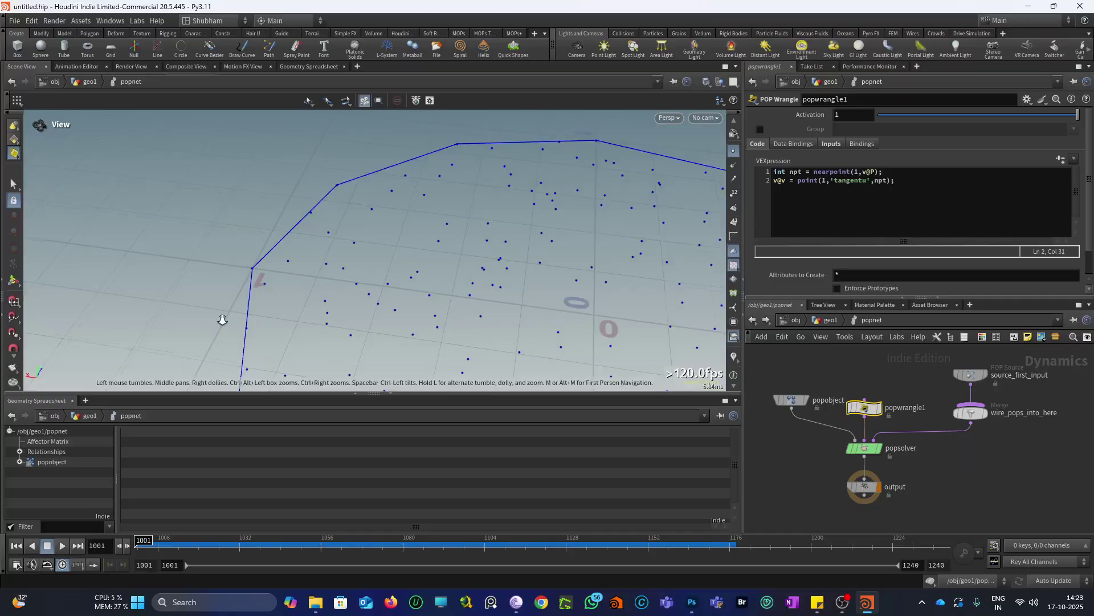
Play the simulation to about frame 1095 and examine how the particles move within the whole circle.
{"action": "left_click_drag", "start_coordinate": [220, 318], "coordinate": [359, 311]}
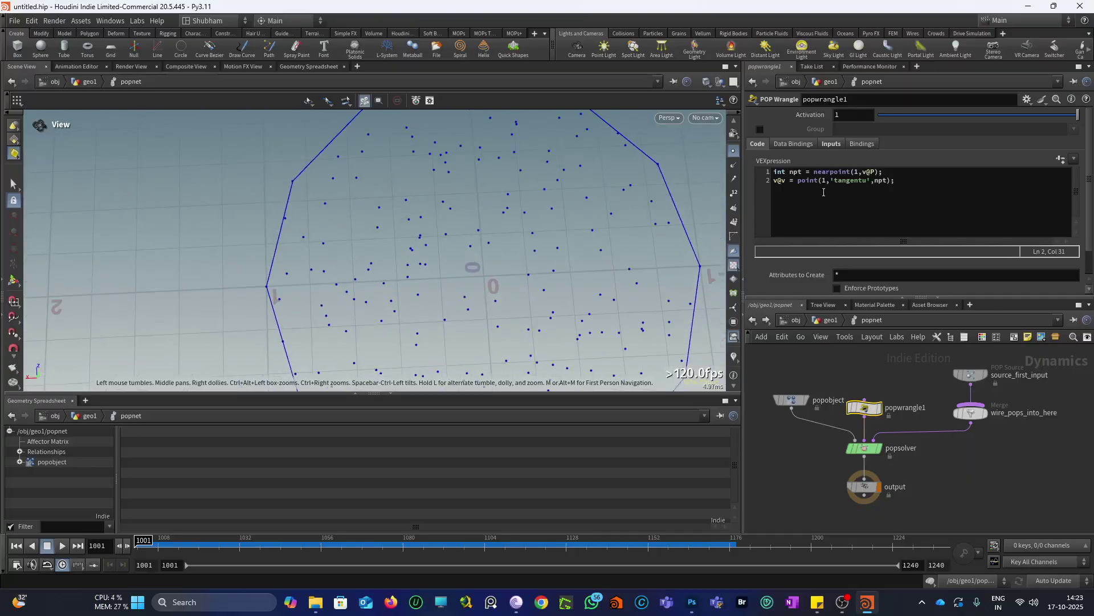
{"action": "left_click", "coordinate": [63, 547]}
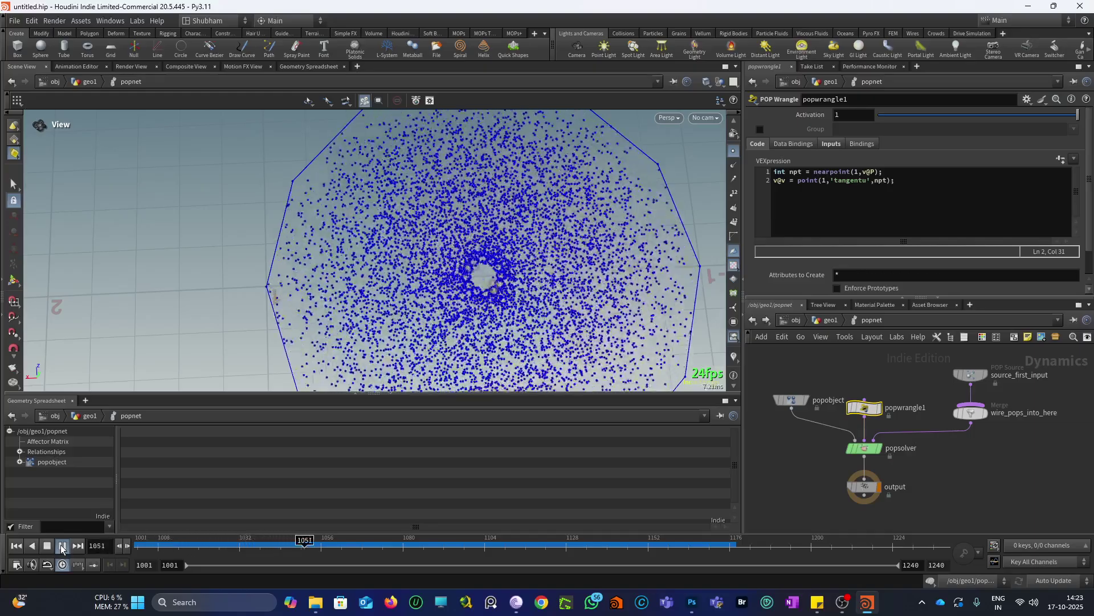
{"action": "left_click", "coordinate": [63, 547]}
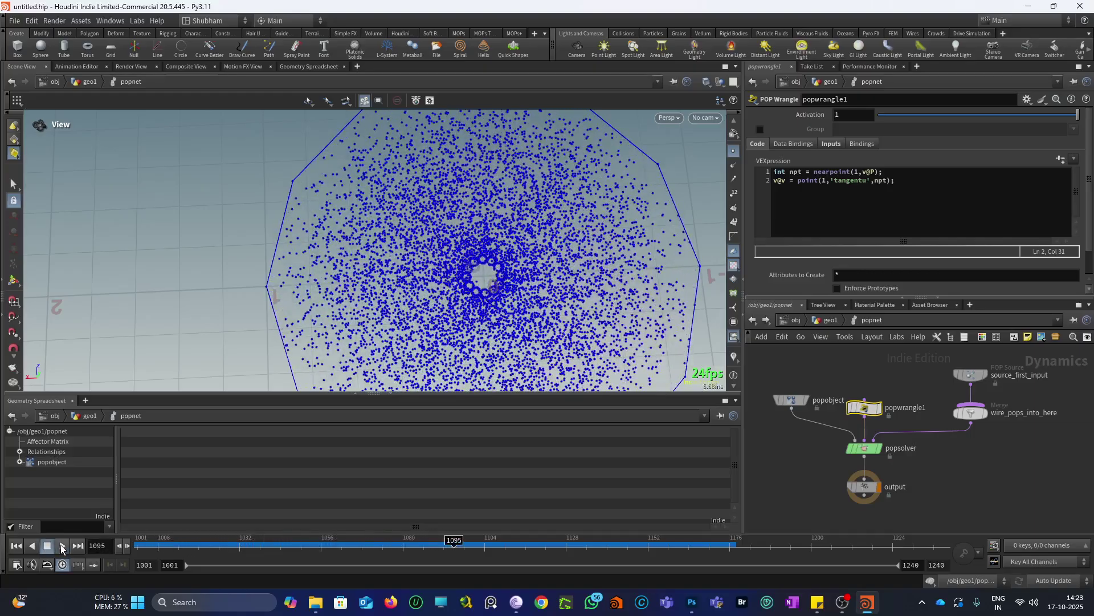
{"action": "scroll", "coordinate": [251, 273], "scroll_direction": "down", "scroll_amount": 5}
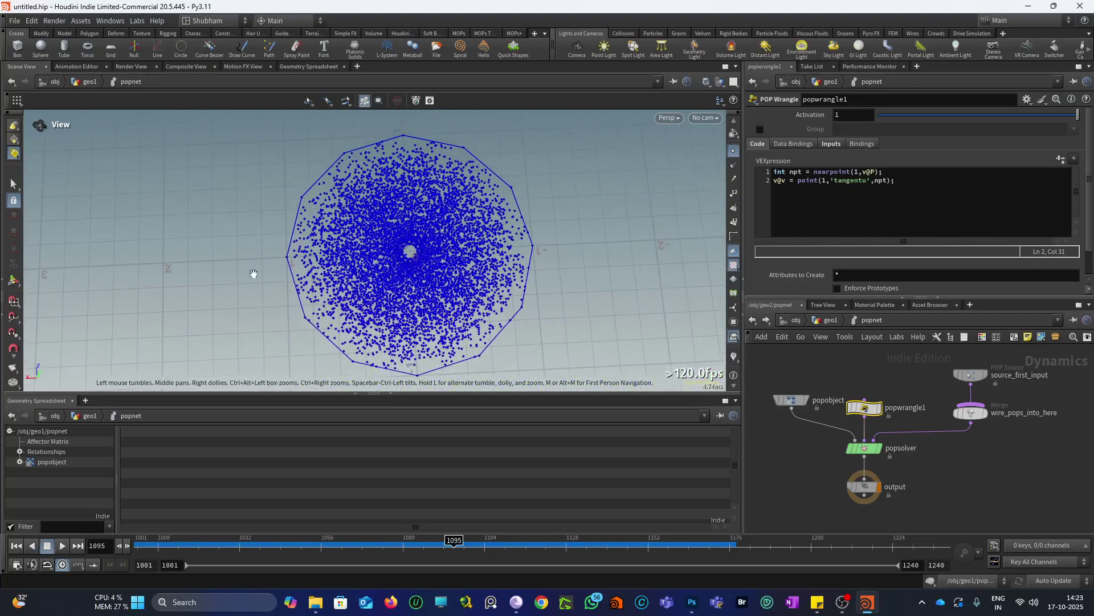
{"action": "scroll", "coordinate": [391, 274], "scroll_direction": "up", "scroll_amount": 2}
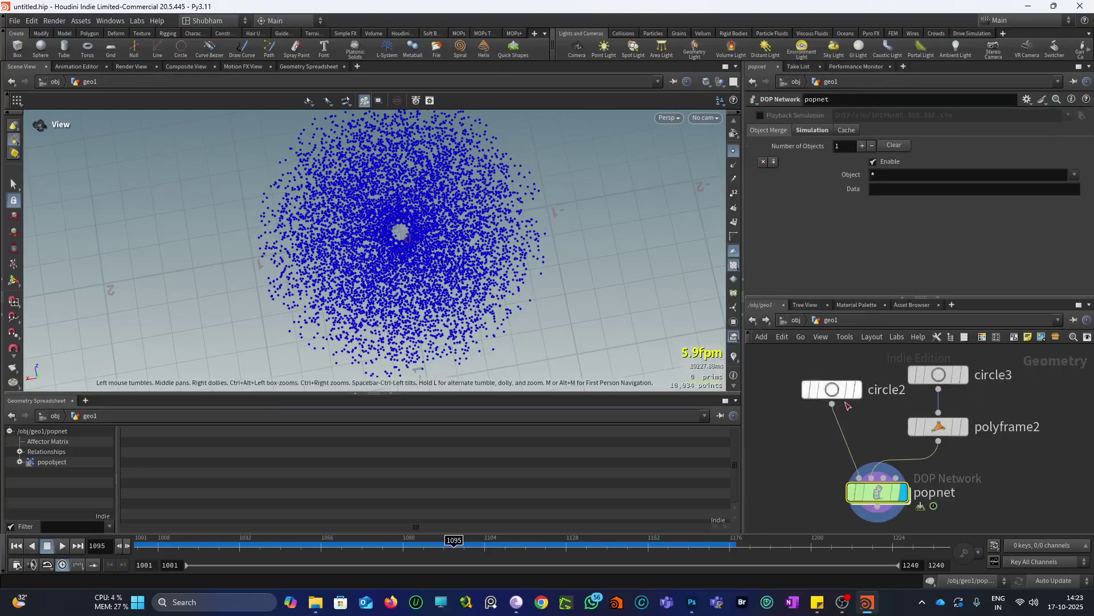
Return to geo1, display polyframe2, and turn on the viewport visualizers to examine the tangent directions on the circle from several angles.
{"action": "left_click", "coordinate": [752, 320]}
{"action": "scroll", "coordinate": [929, 433], "scroll_direction": "up", "scroll_amount": 4}
{"action": "left_click", "coordinate": [929, 432]}
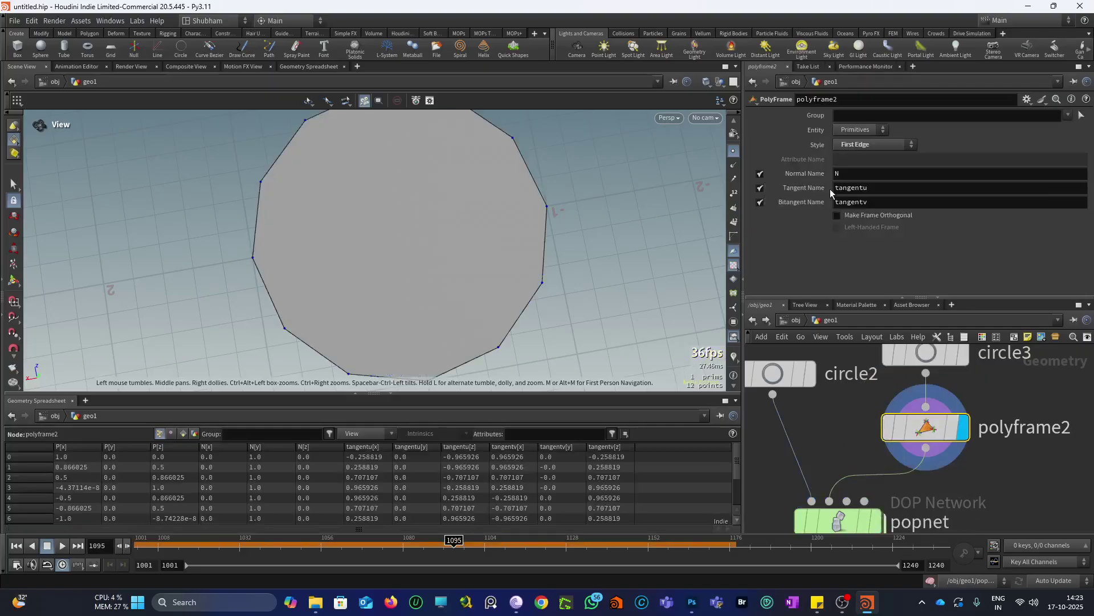
{"action": "left_click", "coordinate": [860, 430]}
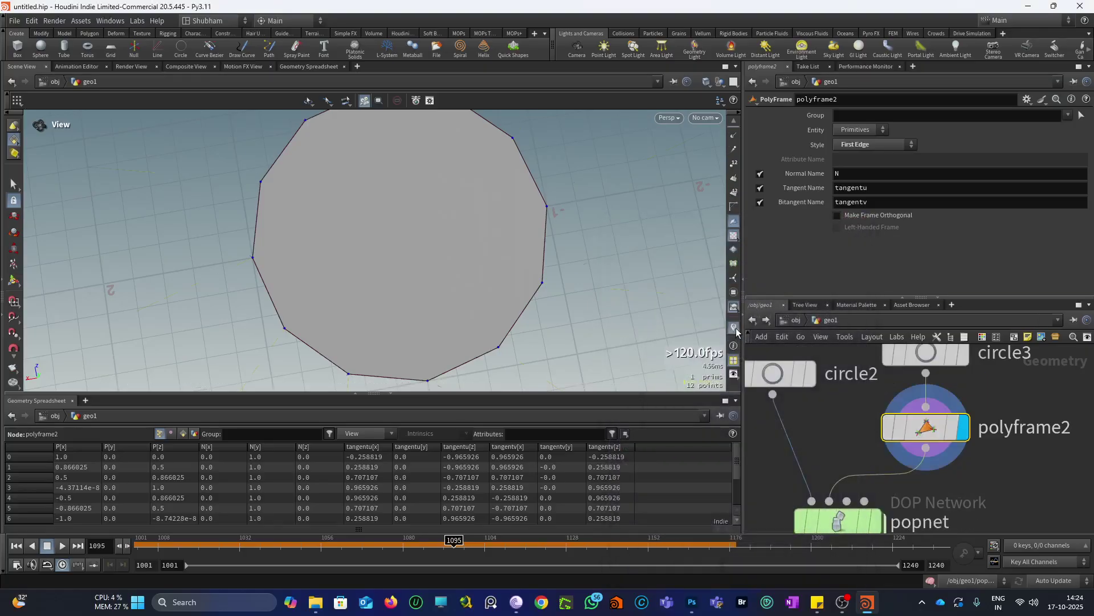
{"action": "left_click", "coordinate": [734, 327]}
{"action": "left_click_drag", "start_coordinate": [418, 172], "coordinate": [471, 271]}
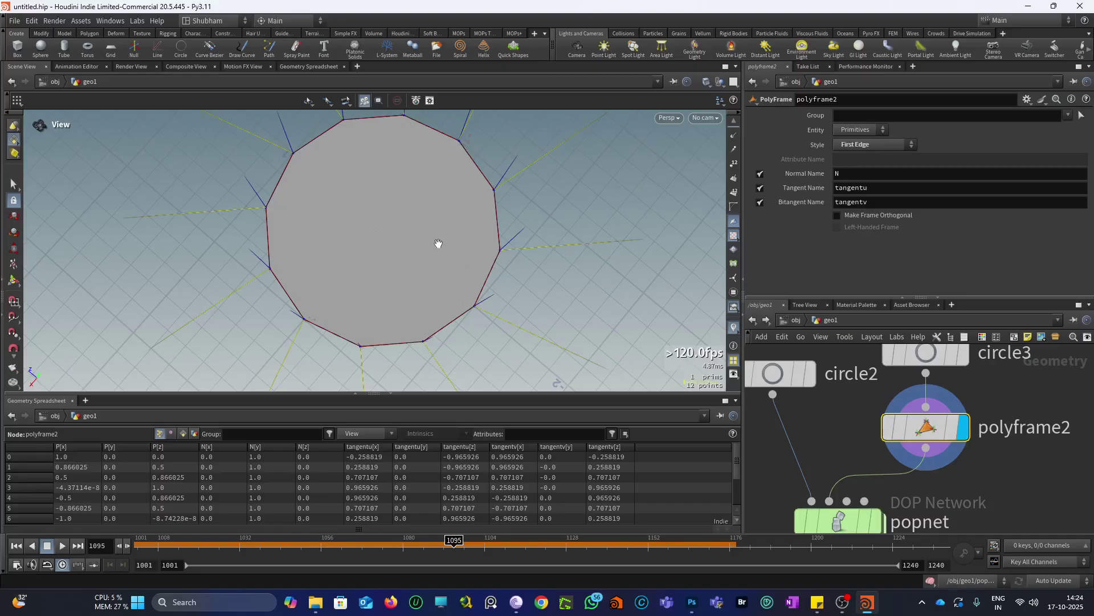
{"action": "left_click_drag", "start_coordinate": [438, 244], "coordinate": [490, 186]}
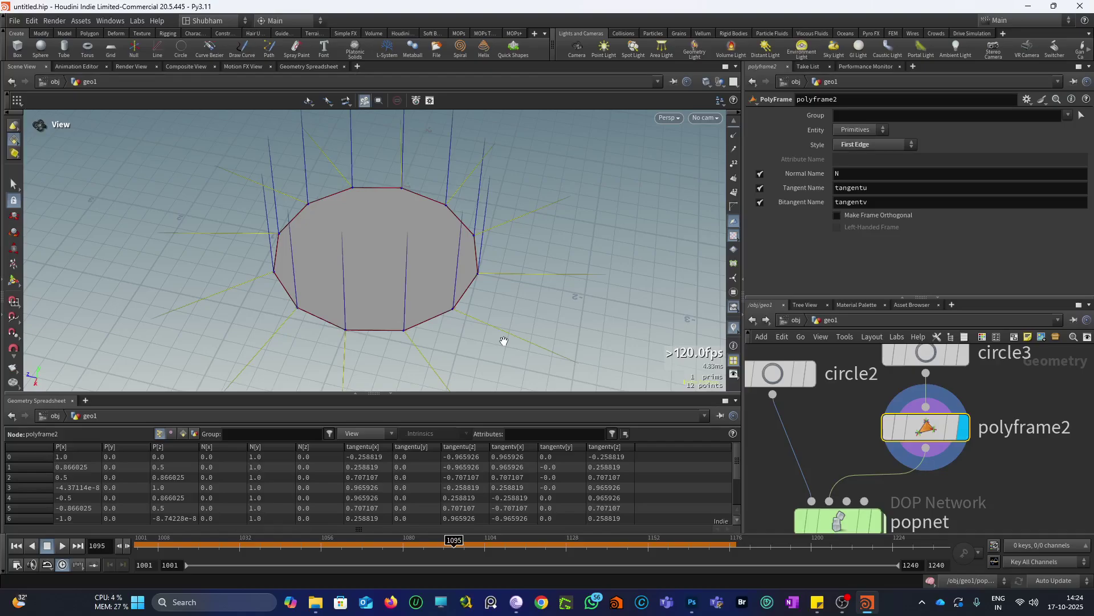
{"action": "left_click_drag", "start_coordinate": [422, 217], "coordinate": [420, 310]}
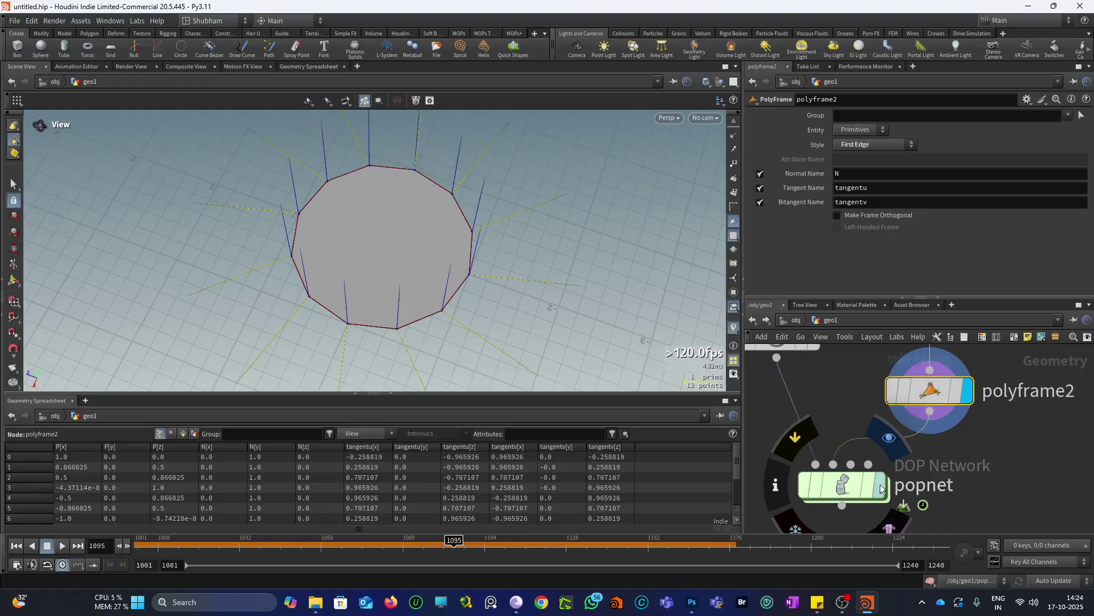
Inside popnet, duplicate popwrangle1's velocity line and change the copy to v@v += point(1,'tangentv',npt);.
{"action": "double_click", "coordinate": [849, 485]}
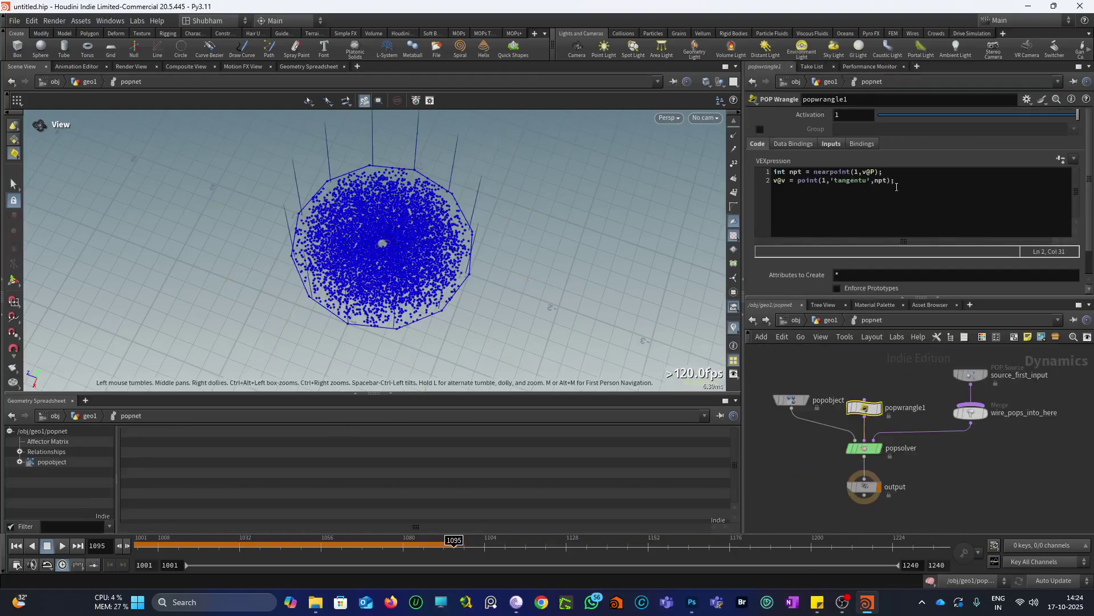
{"action": "left_click_drag", "start_coordinate": [895, 181], "coordinate": [774, 181]}
{"action": "key", "text": "ctrl+c"}
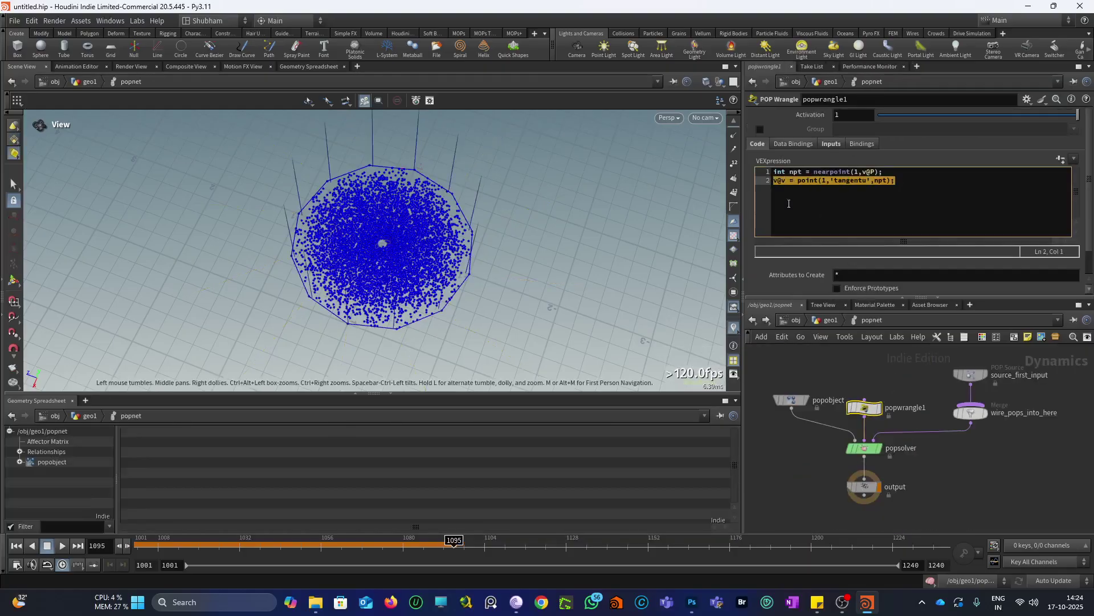
{"action": "left_click", "coordinate": [904, 179]}
{"action": "key", "text": "Return"}
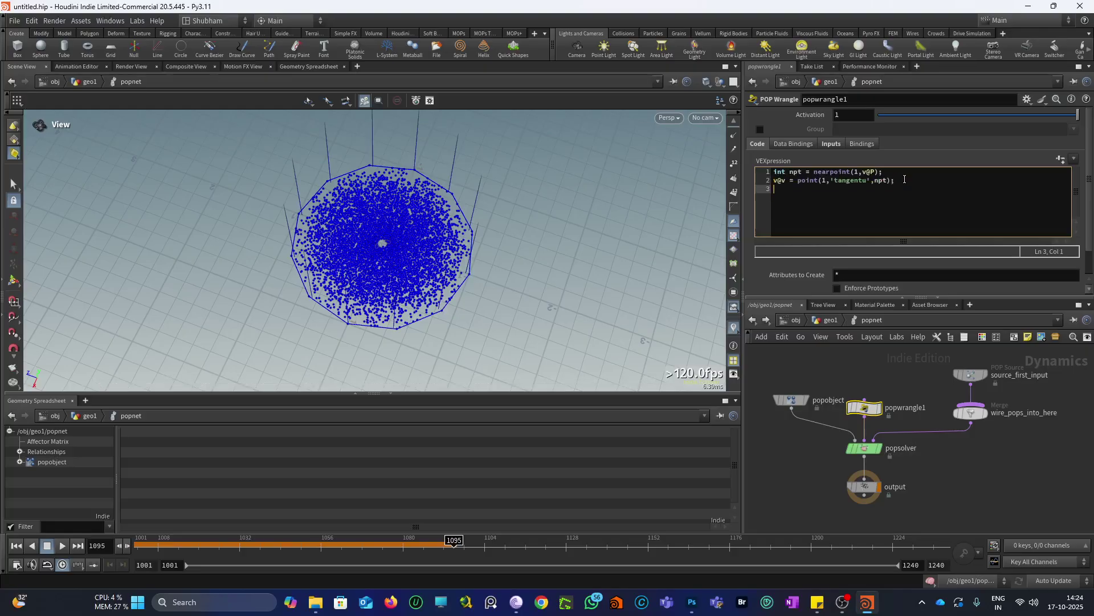
{"action": "key", "text": "ctrl+v"}
{"action": "key", "text": "Left"}
{"action": "key", "text": "Left"}
{"action": "key", "text": "Left"}
{"action": "key", "text": "Left"}
{"action": "key", "text": "Left"}
{"action": "key", "text": "Left"}
{"action": "key", "text": "Left"}
{"action": "key", "text": "Left"}
{"action": "key", "text": "Left"}
{"action": "key", "text": "Left"}
{"action": "key", "text": "Left"}
{"action": "key", "text": "Left"}
{"action": "key", "text": "Left"}
{"action": "key", "text": "Left"}
{"action": "key", "text": "Left"}
{"action": "key", "text": "Left"}
{"action": "type", "text": "+"}
{"action": "left_click", "coordinate": [871, 190]}
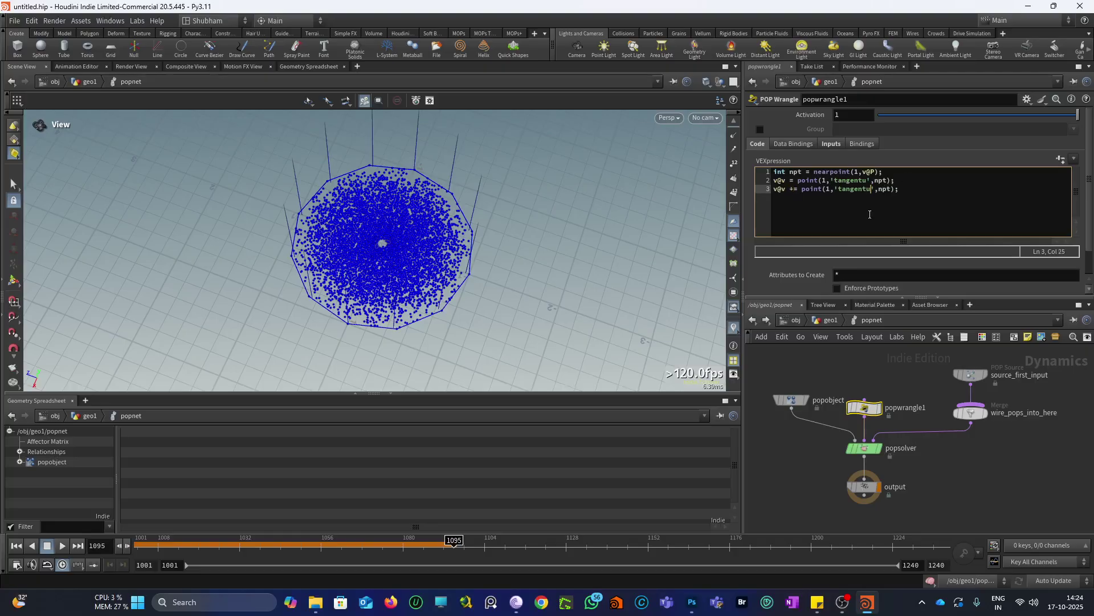
{"action": "key", "text": "BackSpace"}
{"action": "type", "text": "v"}
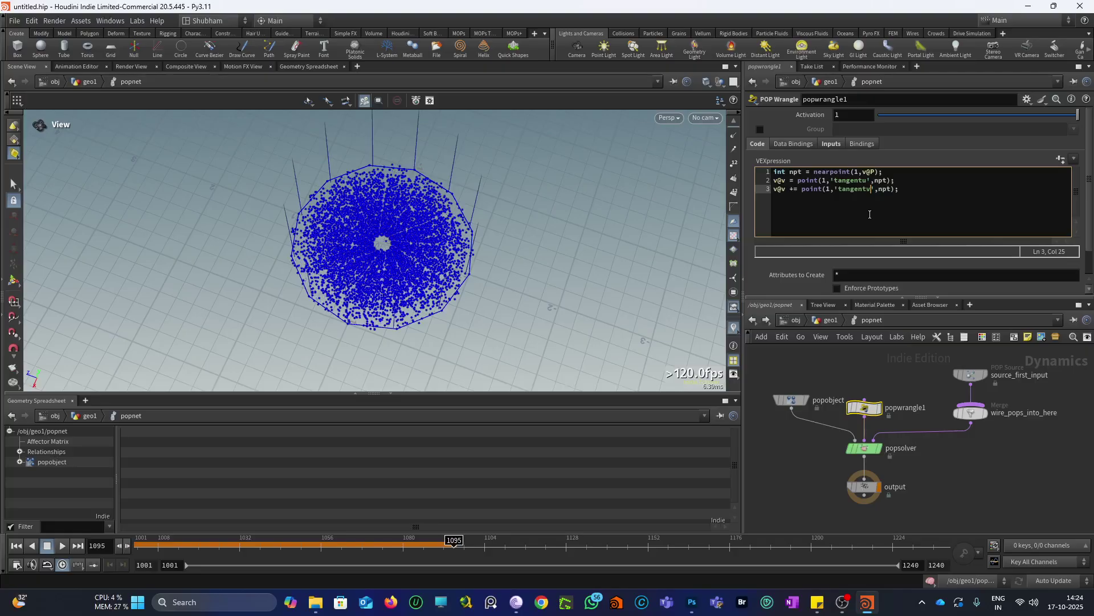
Play the simulation from frame 1001 to check the combined tangentu and tangentv motion, and rewind to the start.
{"action": "left_click", "coordinate": [16, 545]}
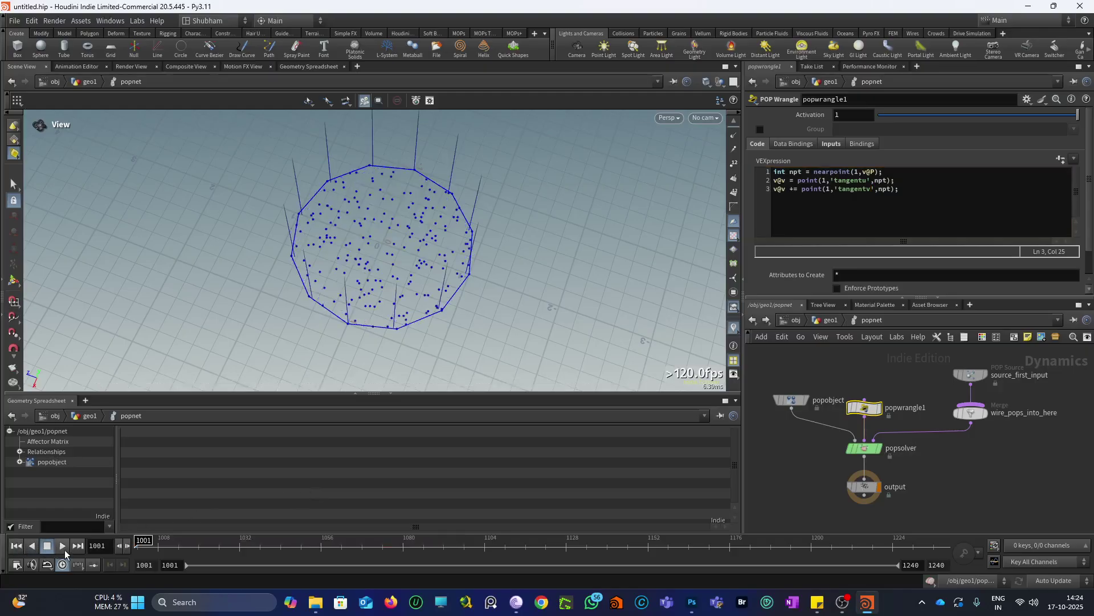
{"action": "left_click", "coordinate": [63, 547]}
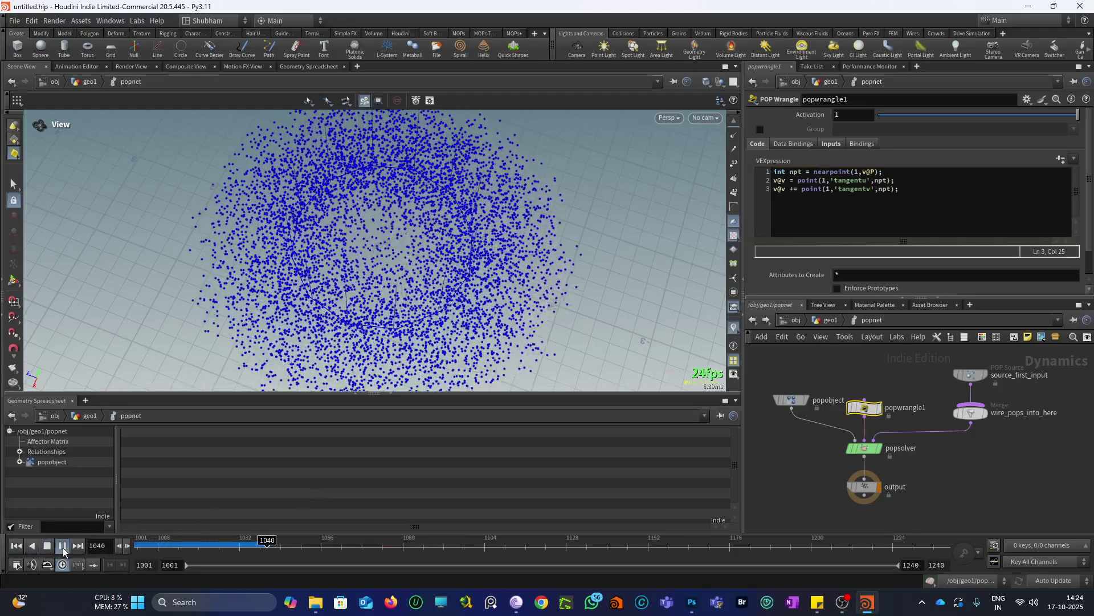
{"action": "left_click", "coordinate": [47, 545]}
{"action": "left_click", "coordinate": [16, 546]}
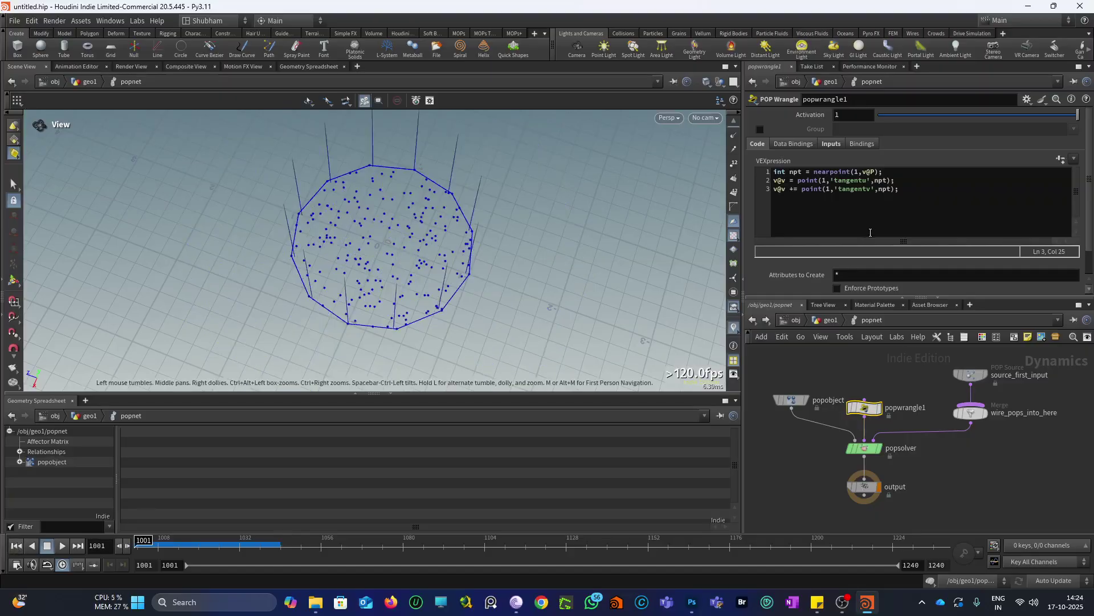
Negate the tangentv point term in popwrangle1, play the simulation while examining it from different angles, and rewind to frame 1001.
{"action": "left_click", "coordinate": [802, 190]}
{"action": "type", "text": "-"}
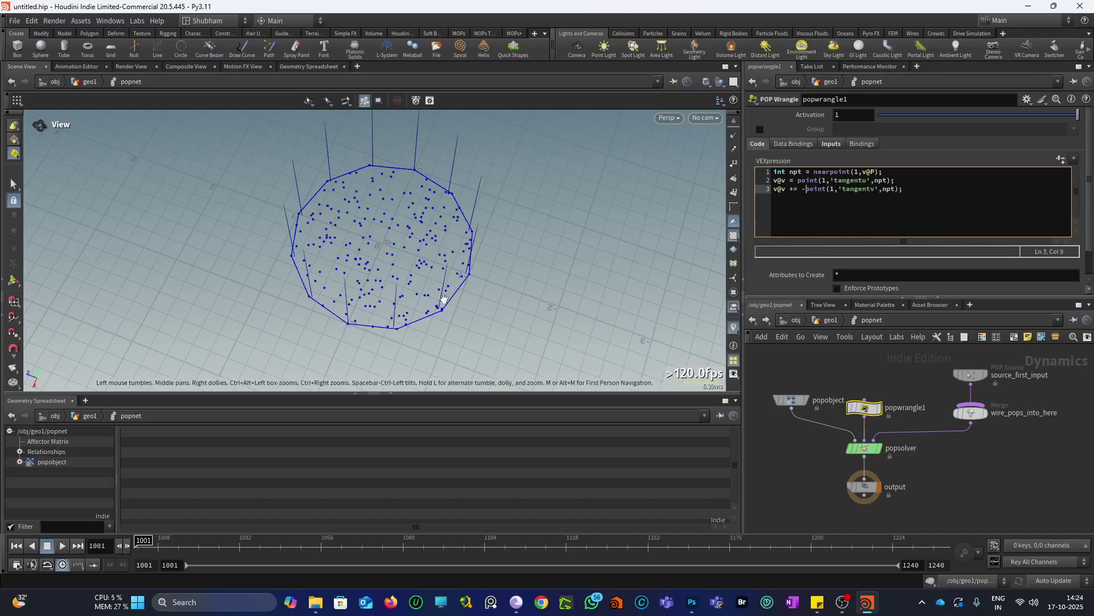
{"action": "left_click", "coordinate": [60, 546]}
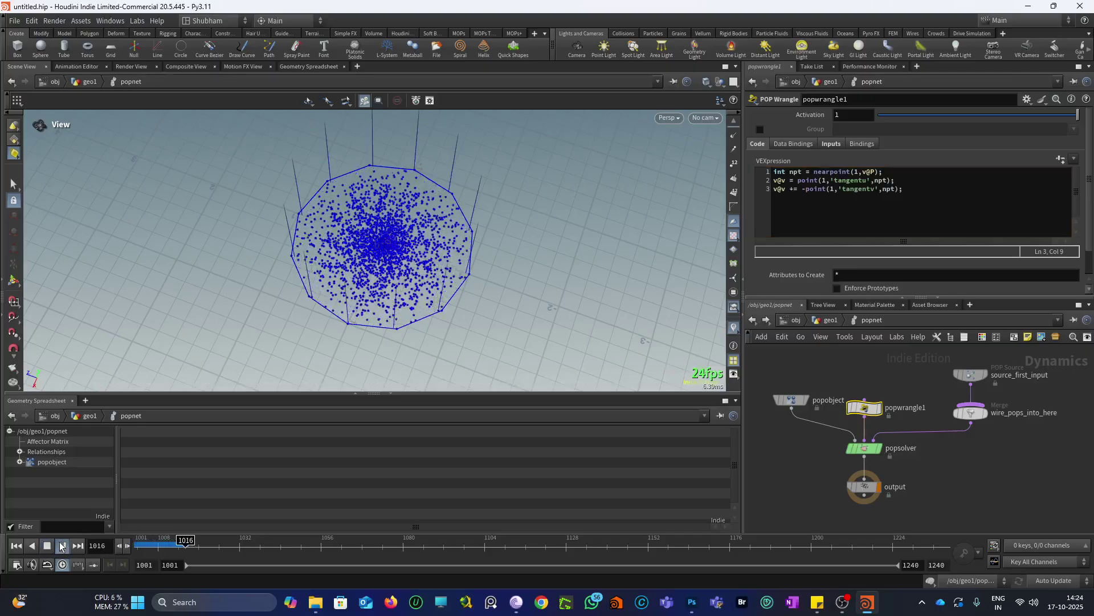
{"action": "left_click_drag", "start_coordinate": [491, 193], "coordinate": [397, 321]}
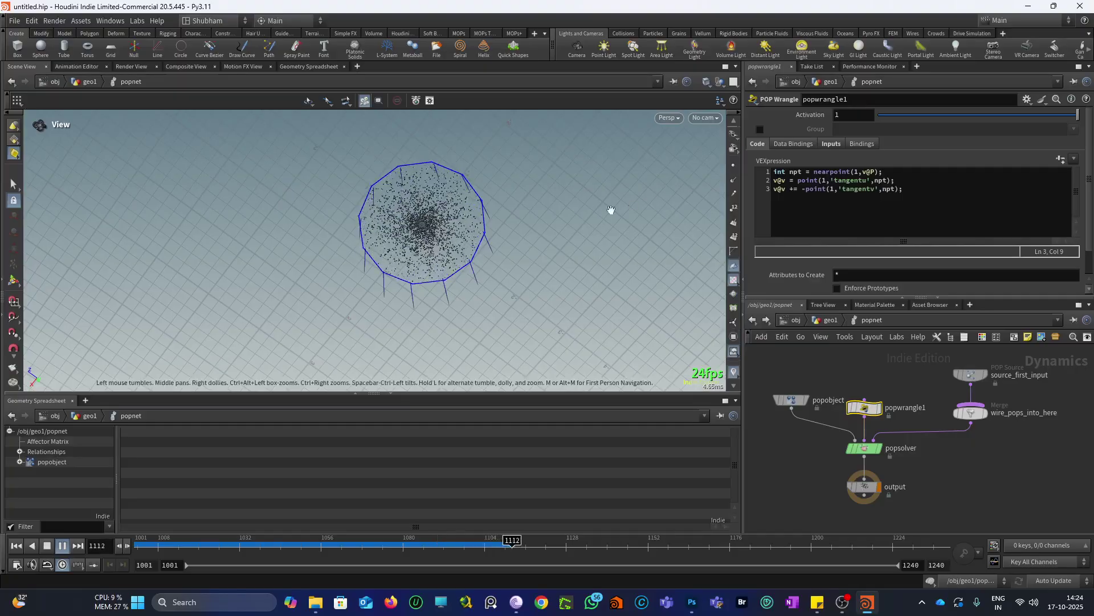
{"action": "left_click_drag", "start_coordinate": [610, 208], "coordinate": [525, 356]}
{"action": "scroll", "coordinate": [419, 244], "scroll_direction": "up", "scroll_amount": 3}
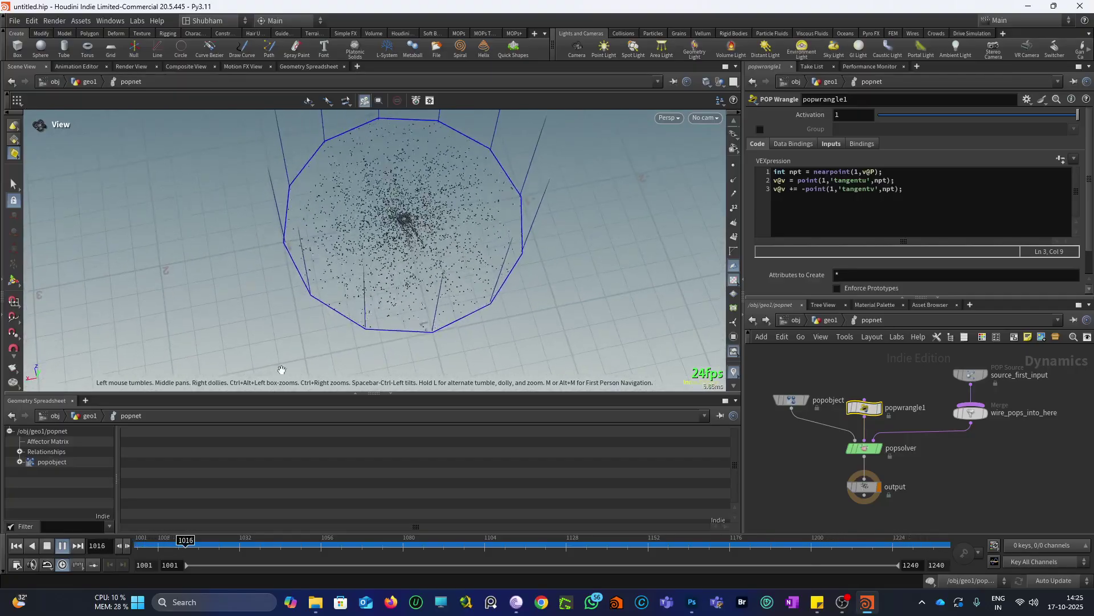
{"action": "key", "text": "ctrl+Up"}
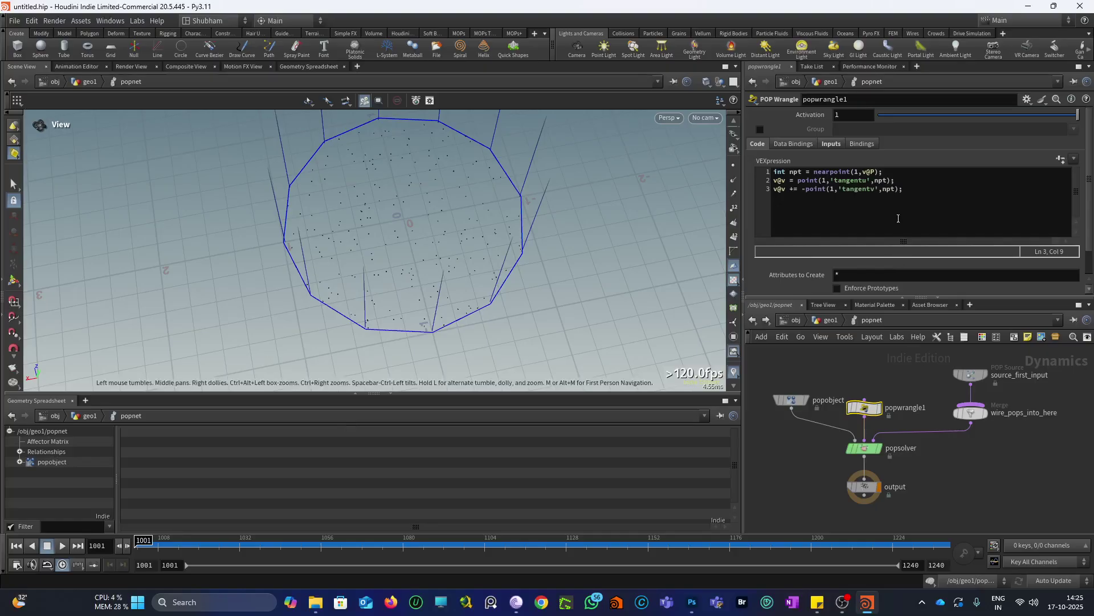
Multiply the negated tangentv term by ch('speed') and create the Speed parameter on popwrangle1.
{"action": "left_click", "coordinate": [898, 193]}
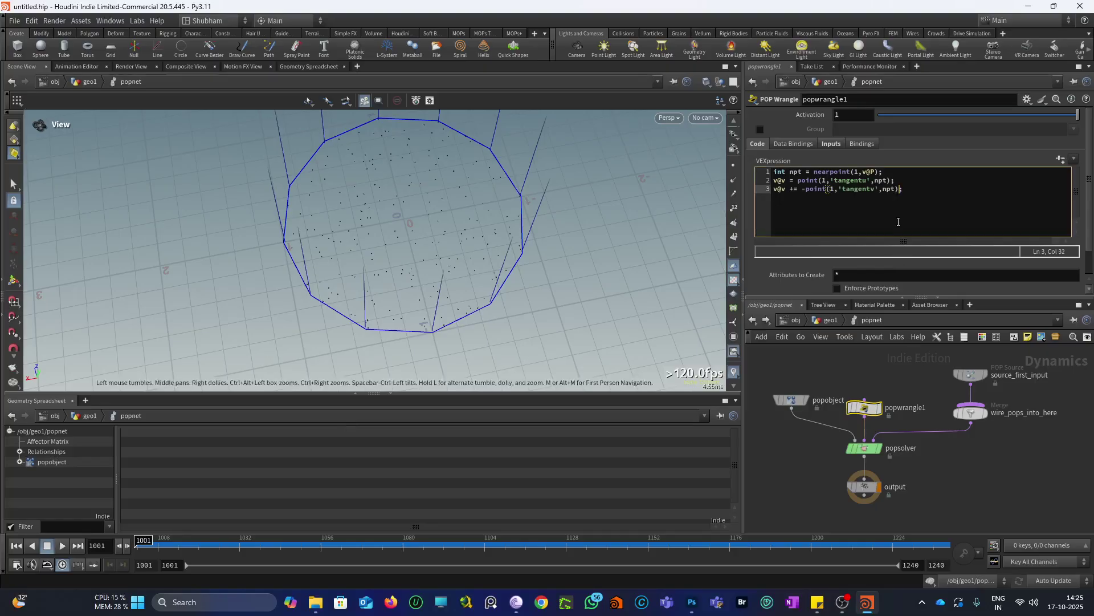
{"action": "type", "text": "*ch('speed"}
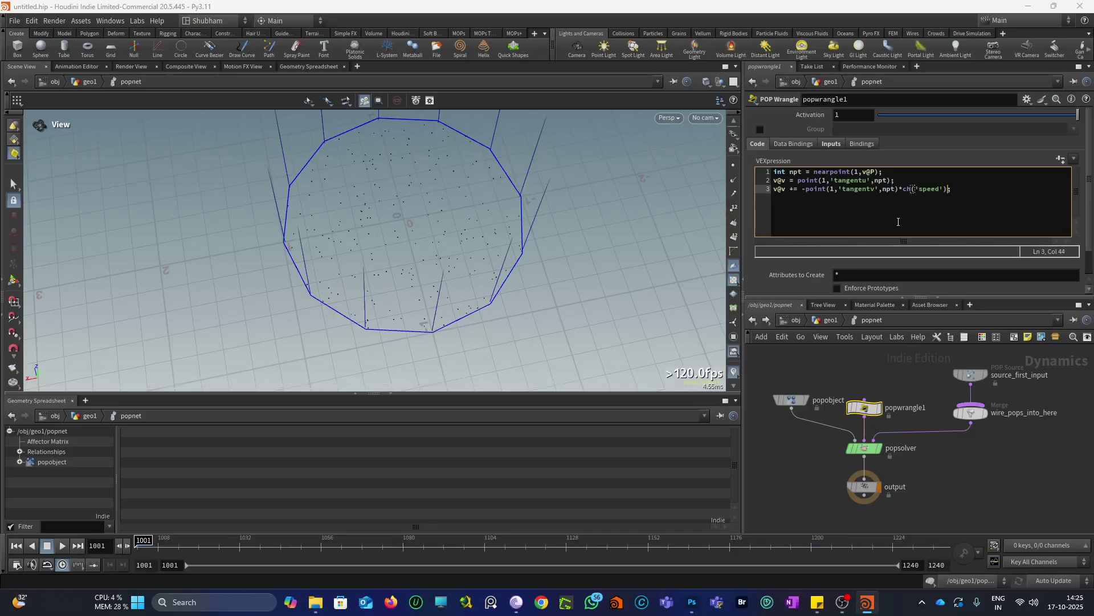
{"action": "left_click", "coordinate": [1061, 159]}
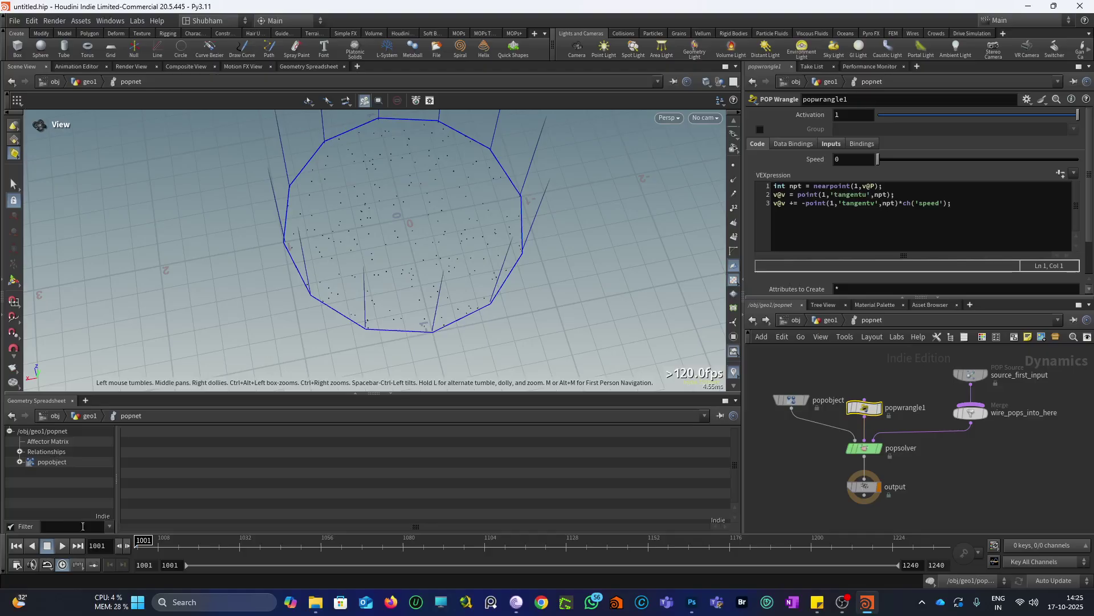
Set popwrangle1's Speed to 0.268 while the simulation plays, check the particle motion, and stop playback.
{"action": "left_click", "coordinate": [62, 545]}
{"action": "left_click_drag", "start_coordinate": [878, 159], "coordinate": [931, 160]}
{"action": "left_click_drag", "start_coordinate": [356, 244], "coordinate": [507, 246]}
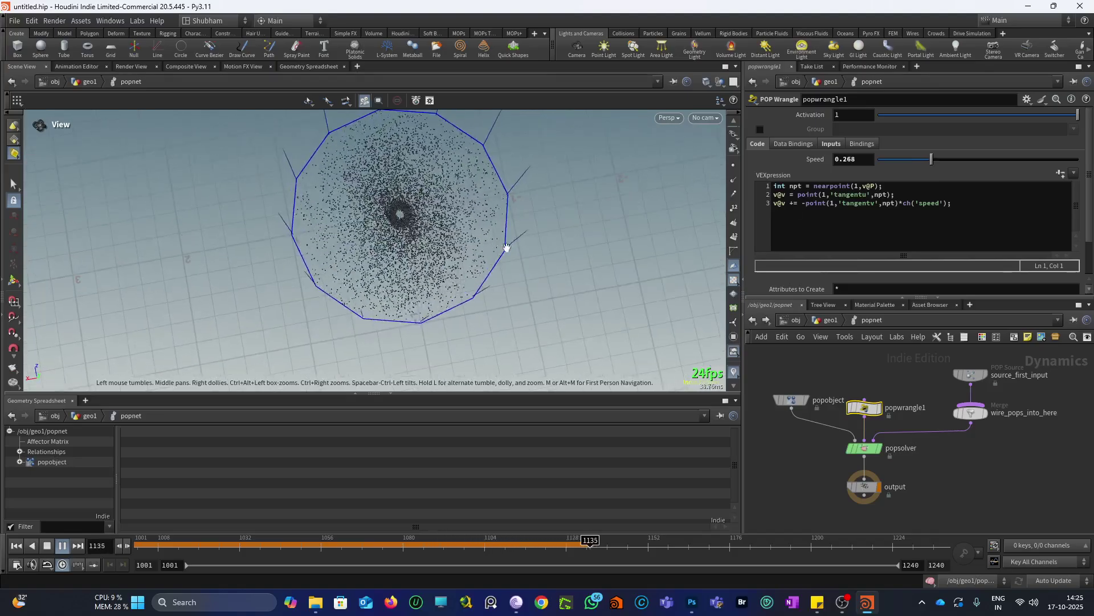
{"action": "key", "text": "Escape"}
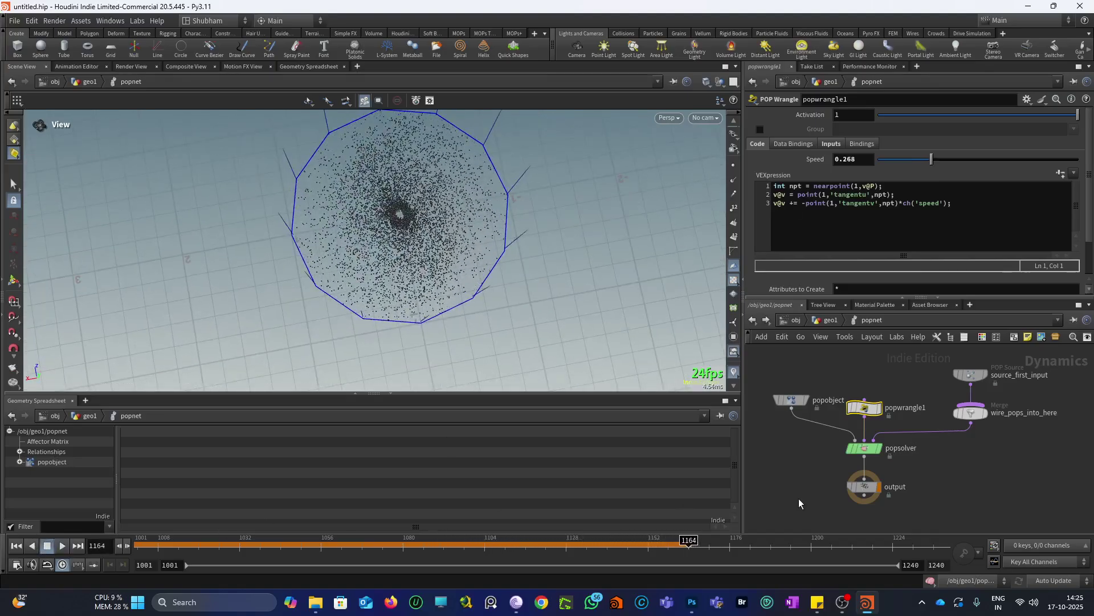
Return to geo1 at frame 1001, add an Attribute Adjust Color node fed by popnet, and set it as the displayed node.
{"action": "left_click", "coordinate": [753, 320]}
{"action": "key", "text": "ctrl+Up"}
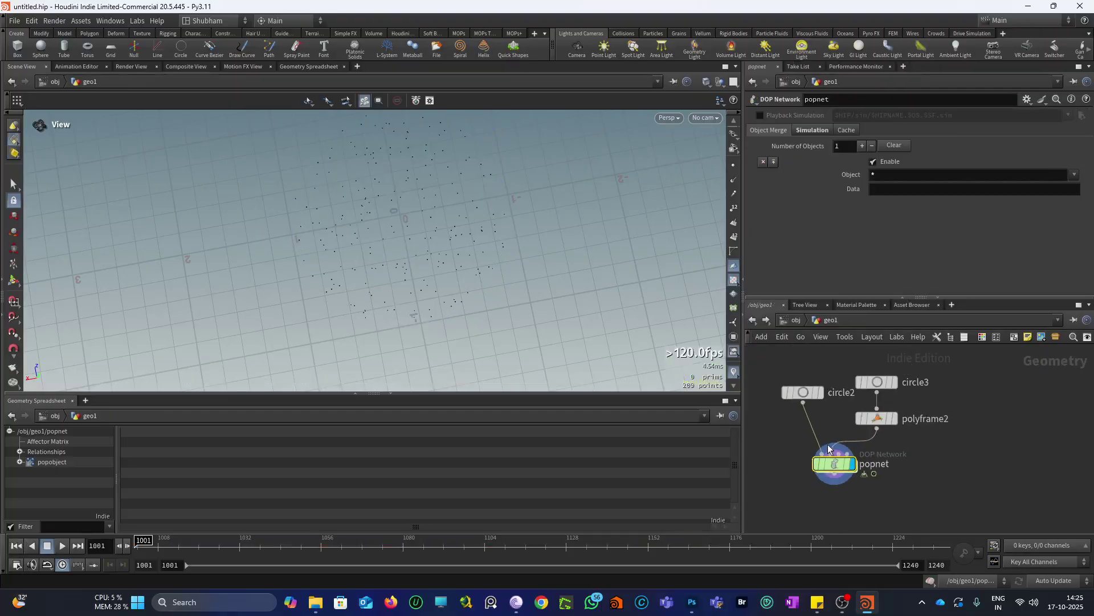
{"action": "key", "text": "Tab"}
{"action": "type", "text": "a"}
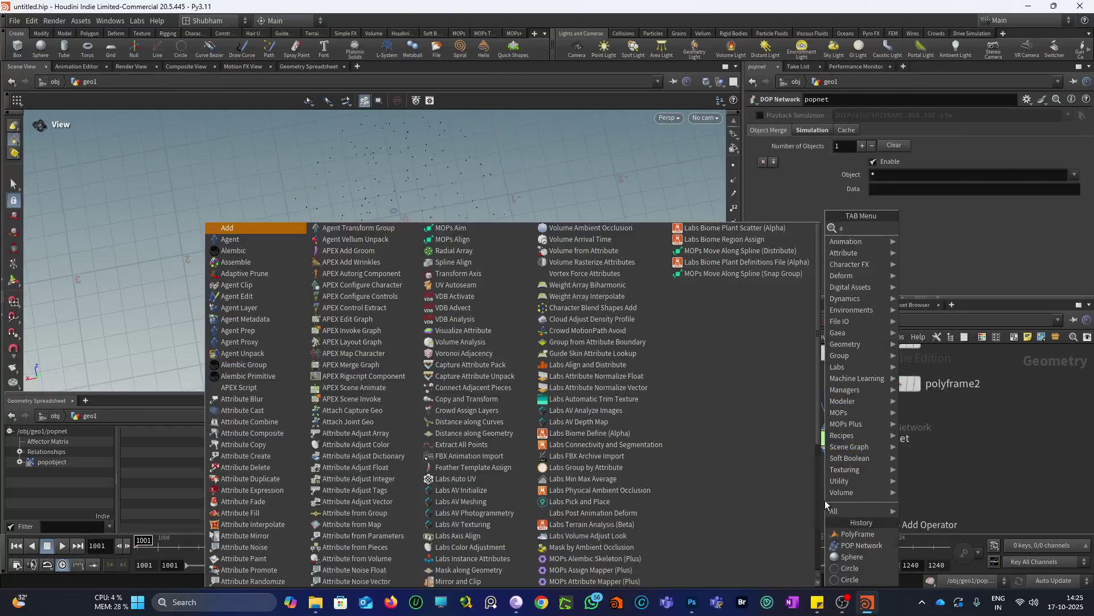
{"action": "type", "text": "ttribute"}
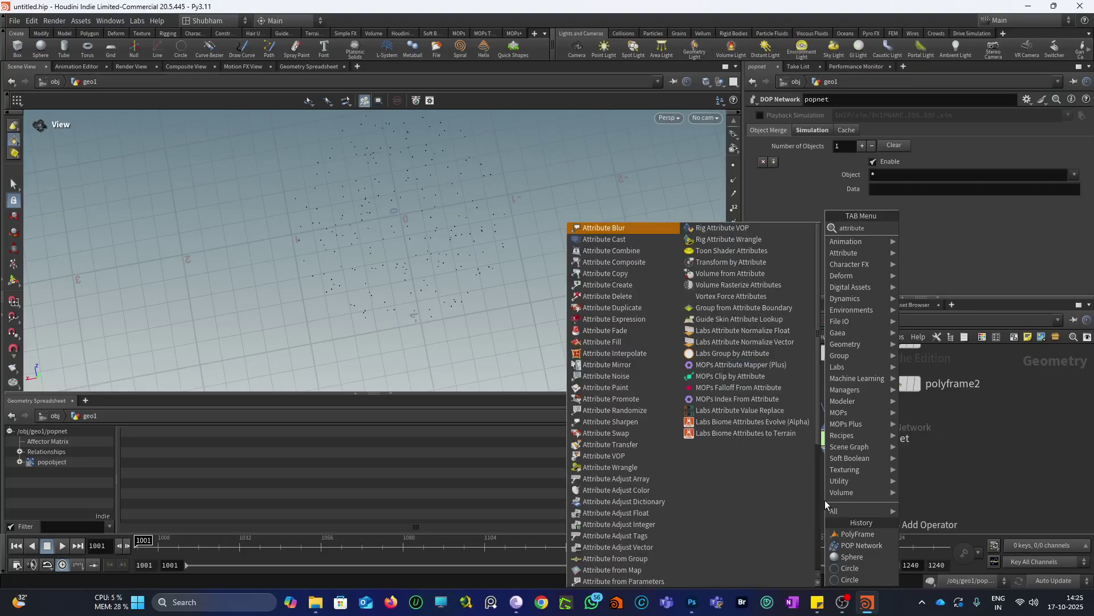
{"action": "type", "text": " adjust"}
{"action": "key", "text": "Down"}
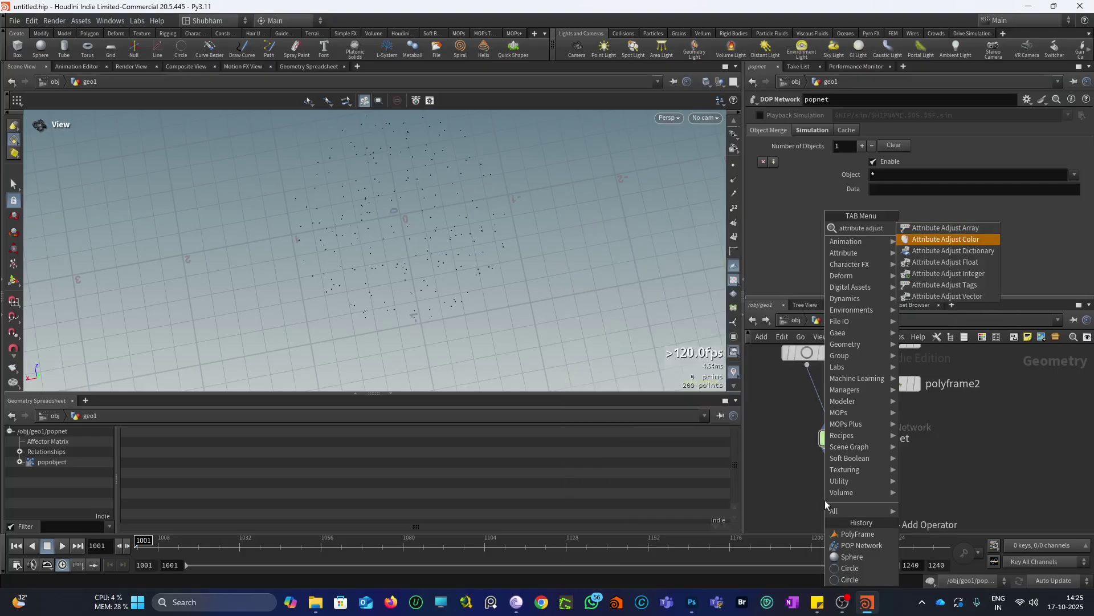
{"action": "key", "text": "Return"}
{"action": "left_click", "coordinate": [825, 501]}
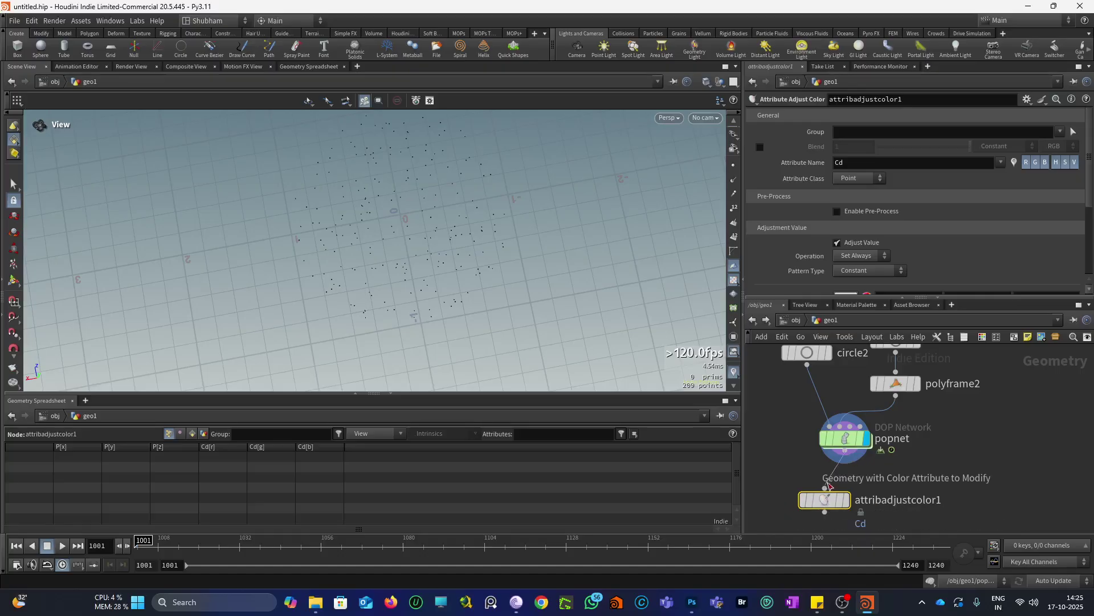
{"action": "left_click_drag", "start_coordinate": [845, 451], "coordinate": [825, 488]}
{"action": "left_click", "coordinate": [847, 500]}
Set the adjustment Pattern Type of attribadjustcolor1 to Remap Attribute.
{"action": "scroll", "coordinate": [918, 240], "scroll_direction": "down", "scroll_amount": 5}
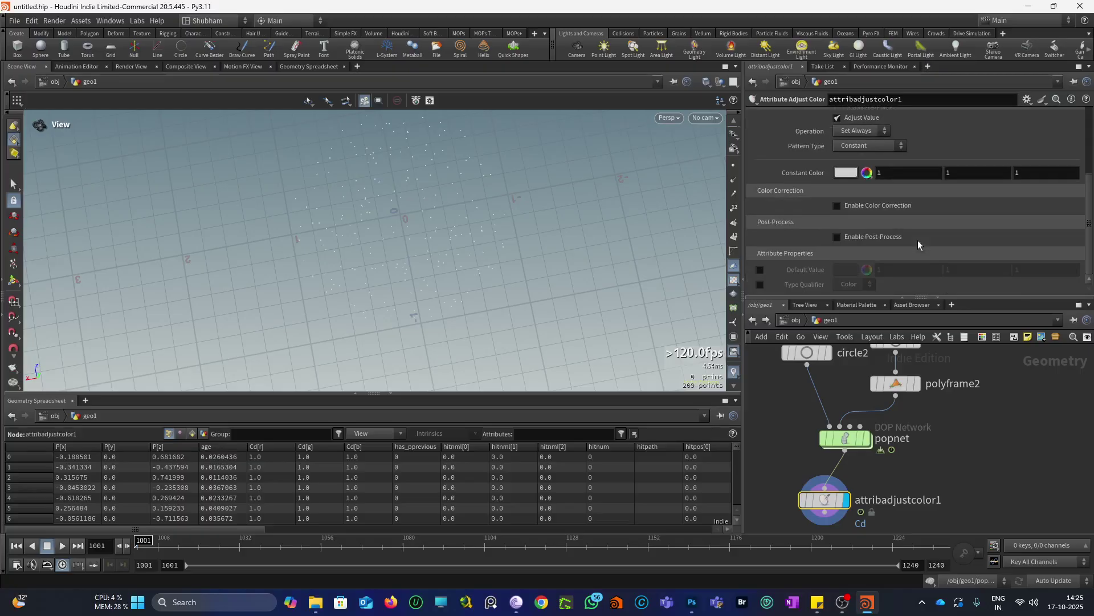
{"action": "left_click", "coordinate": [864, 145]}
{"action": "left_click", "coordinate": [862, 204]}
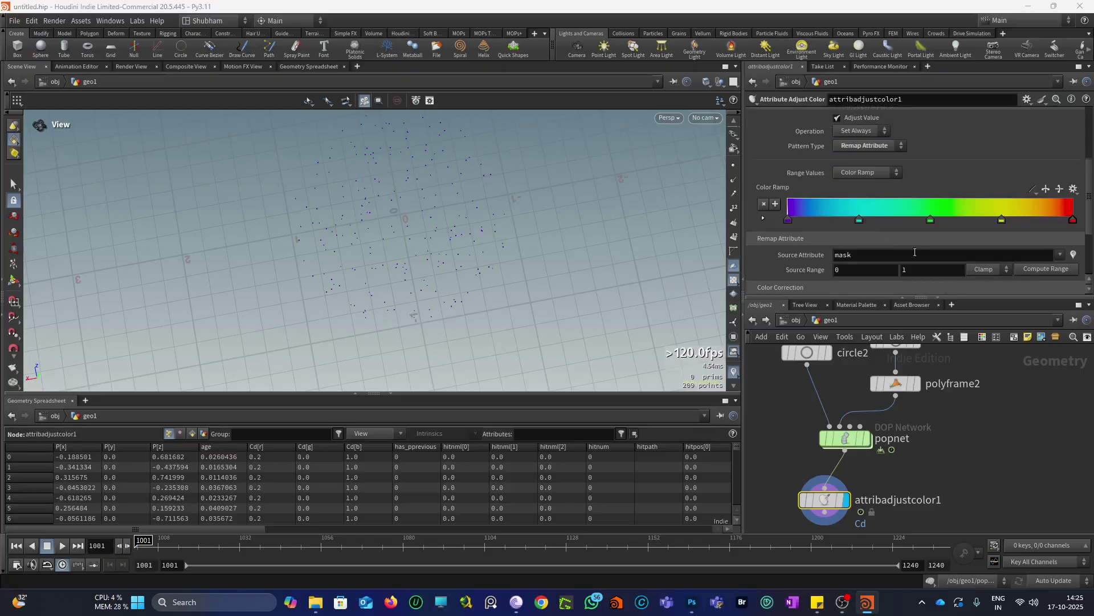
Set attribadjustcolor1's Source Attribute to age, compute its range, and apply the Whitewater preset to the Color Ramp.
{"action": "left_click", "coordinate": [1059, 255]}
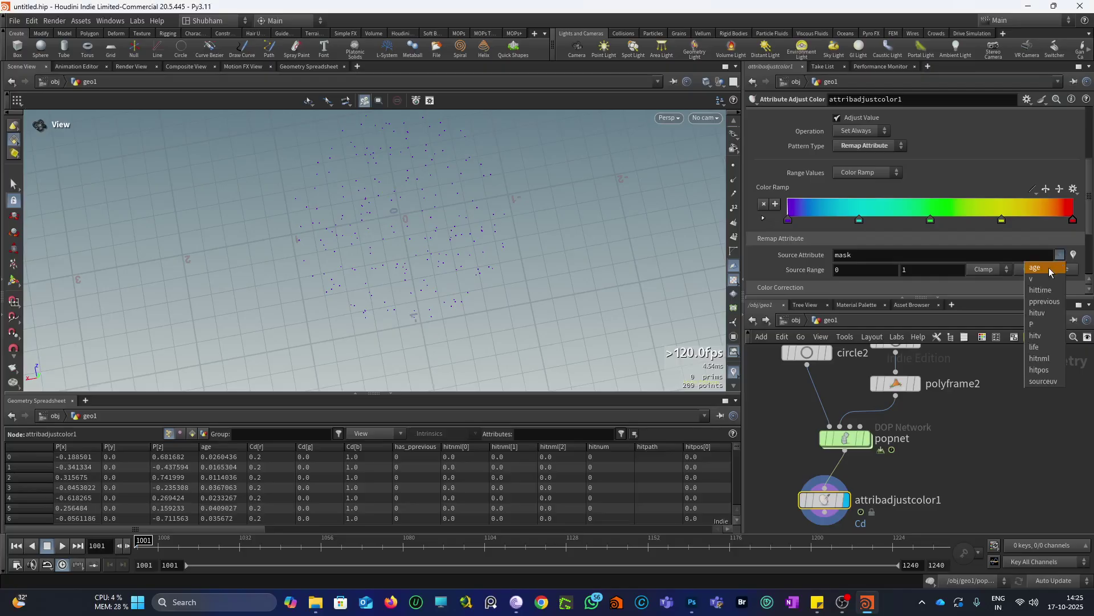
{"action": "left_click", "coordinate": [1036, 268]}
{"action": "left_click", "coordinate": [1042, 269]}
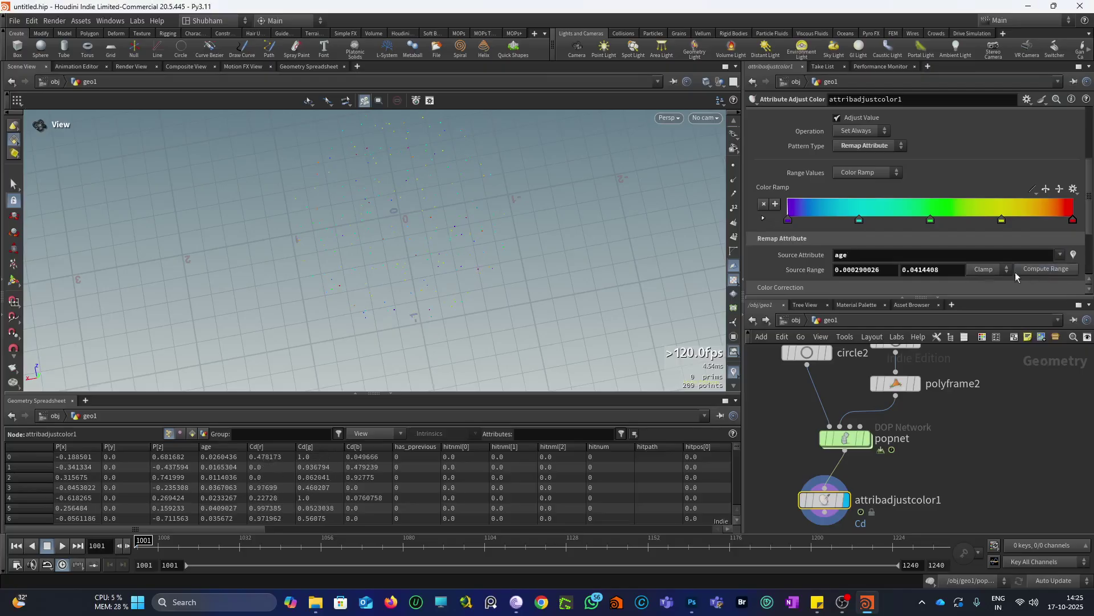
{"action": "left_click", "coordinate": [1071, 191]}
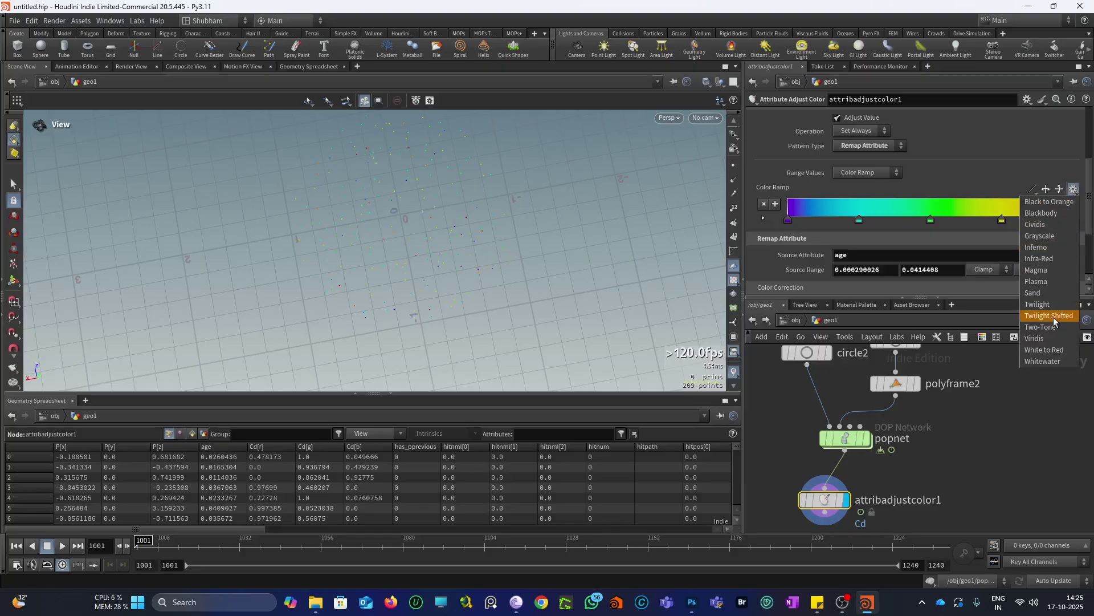
{"action": "left_click", "coordinate": [1049, 359]}
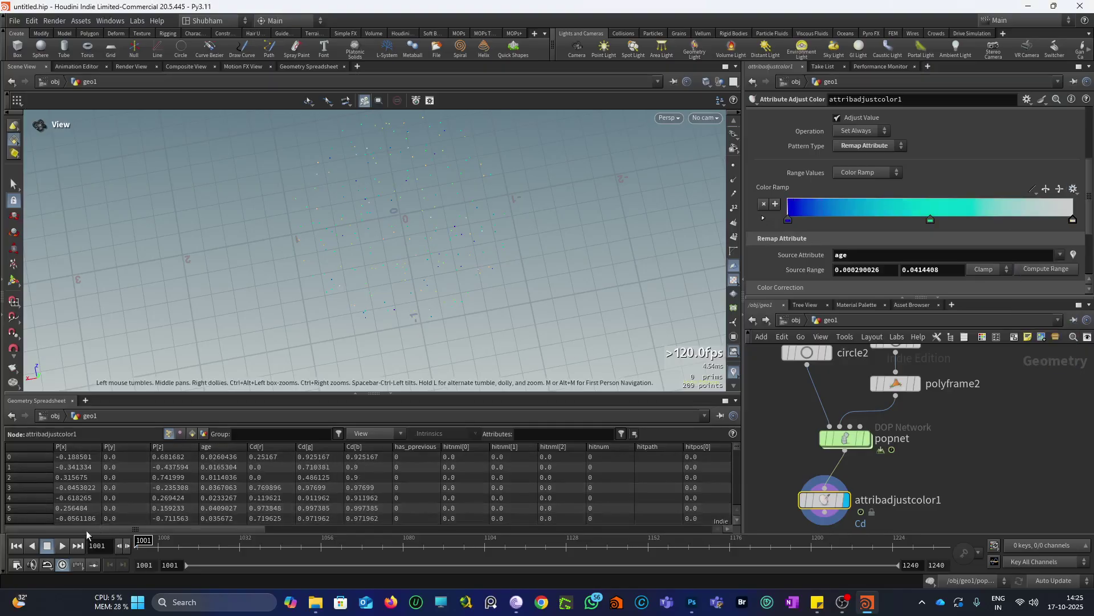
Run the simulation through to frame 1240 and recompute the Source Range of the age attribute there.
{"action": "left_click", "coordinate": [62, 545]}
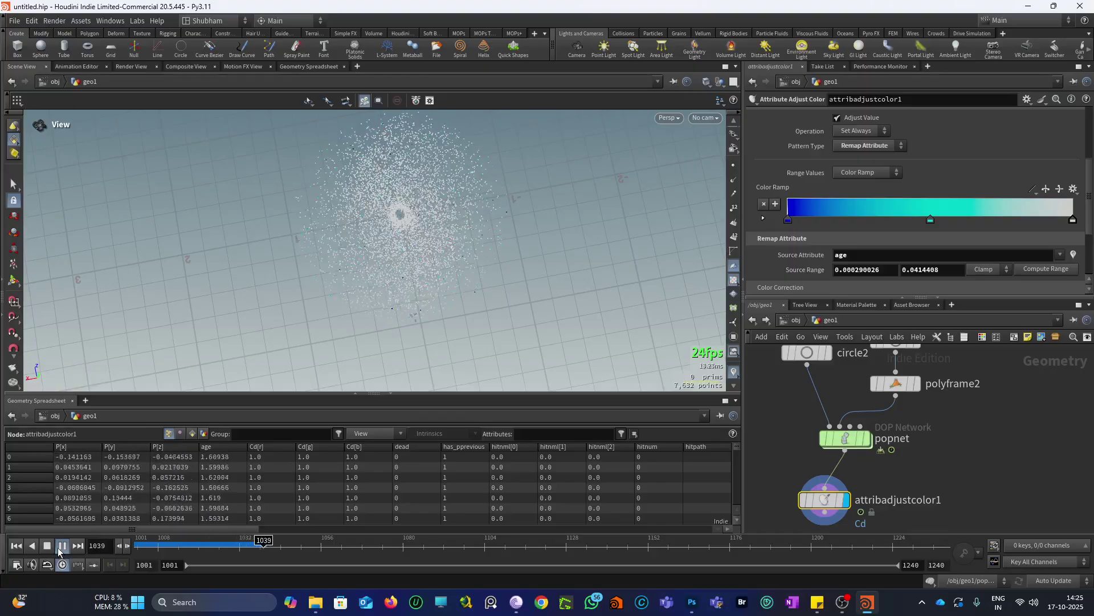
{"action": "left_click", "coordinate": [62, 545]}
{"action": "left_click", "coordinate": [1045, 270]}
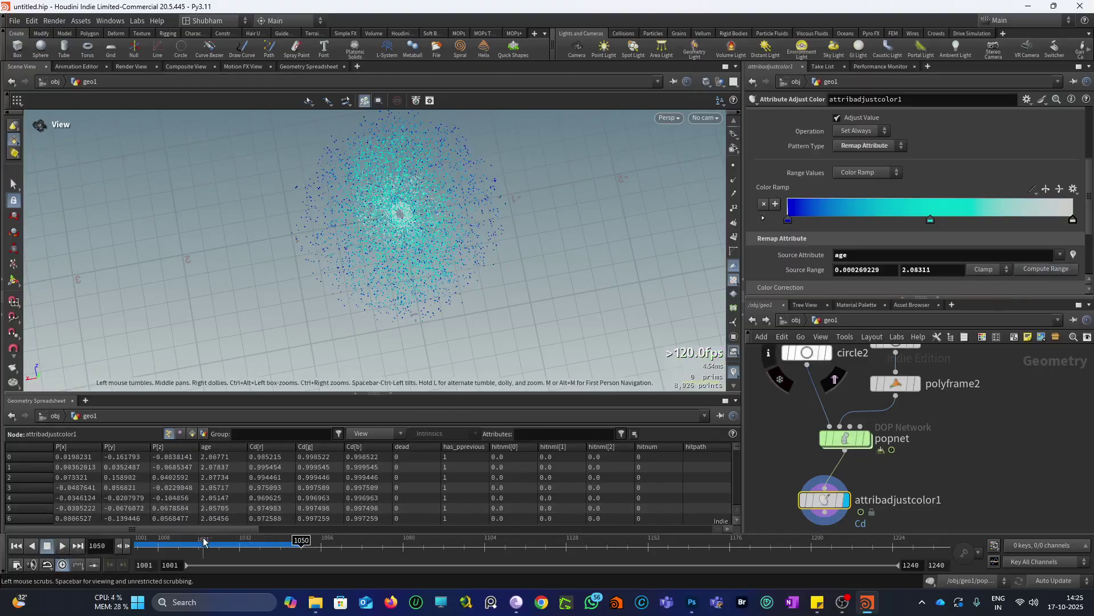
{"action": "left_click", "coordinate": [16, 546]}
{"action": "left_click", "coordinate": [62, 546]}
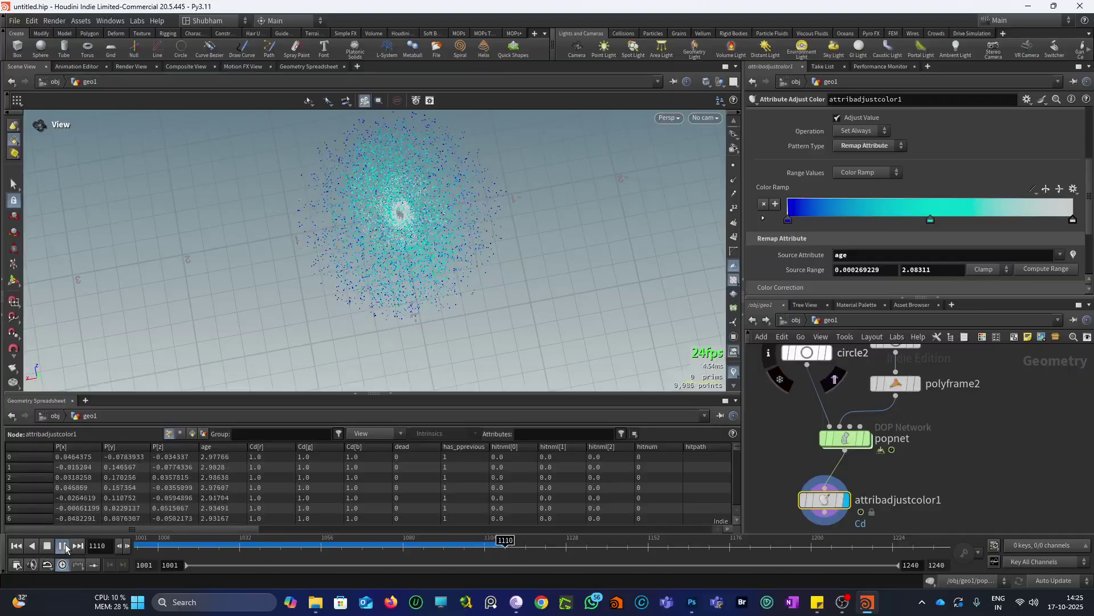
{"action": "left_click", "coordinate": [64, 546]}
{"action": "left_click", "coordinate": [79, 546]}
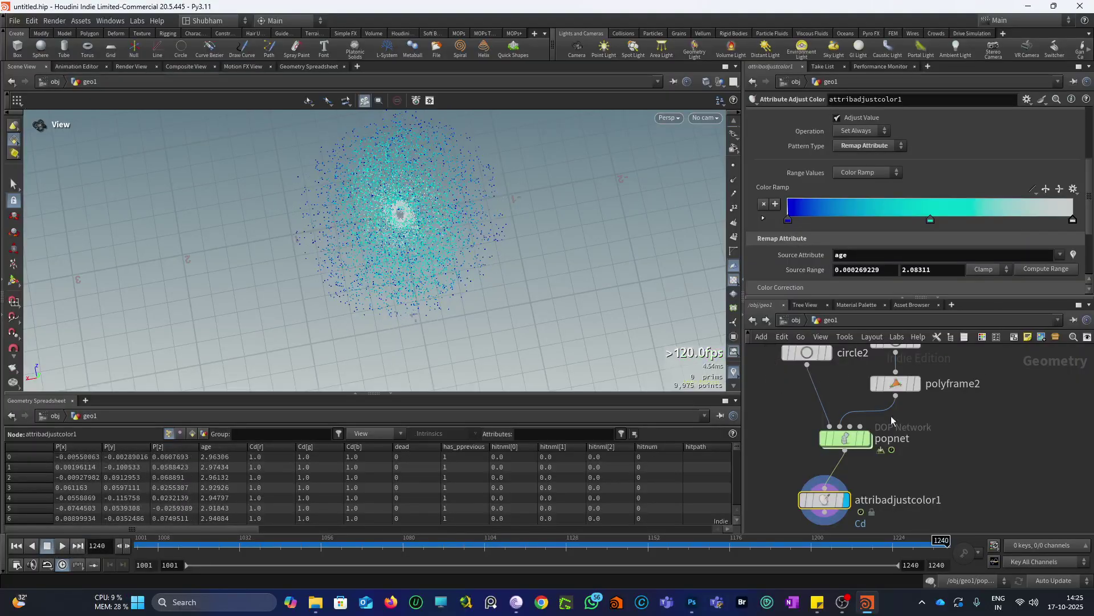
{"action": "left_click", "coordinate": [1048, 270]}
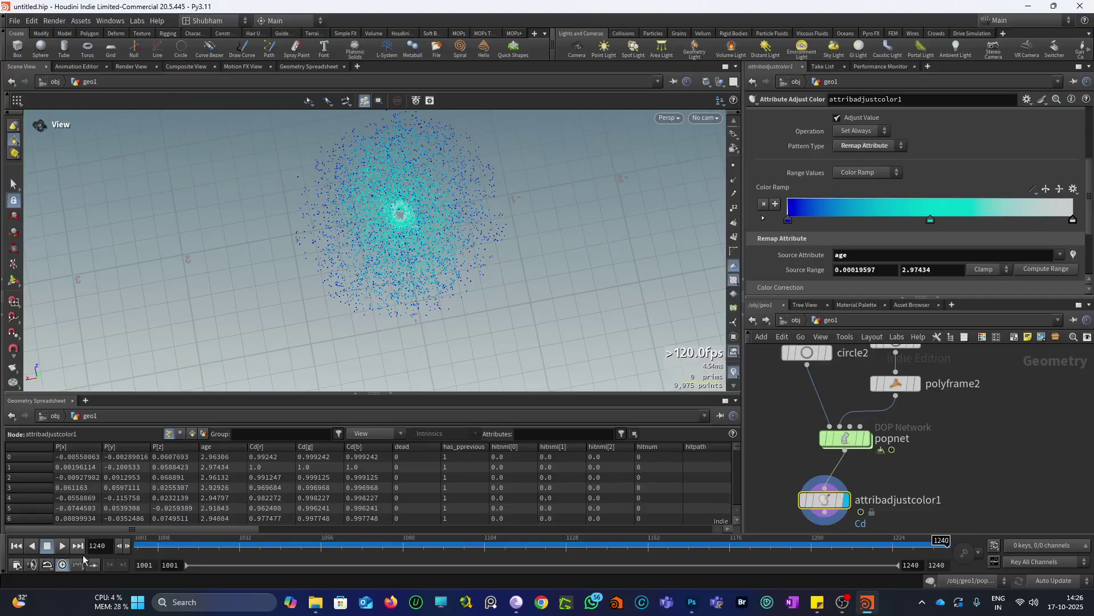
Replay the simulation from the first frame, stop it, and examine the age-based particle colors from another angle.
{"action": "left_click", "coordinate": [15, 546]}
{"action": "left_click", "coordinate": [64, 549]}
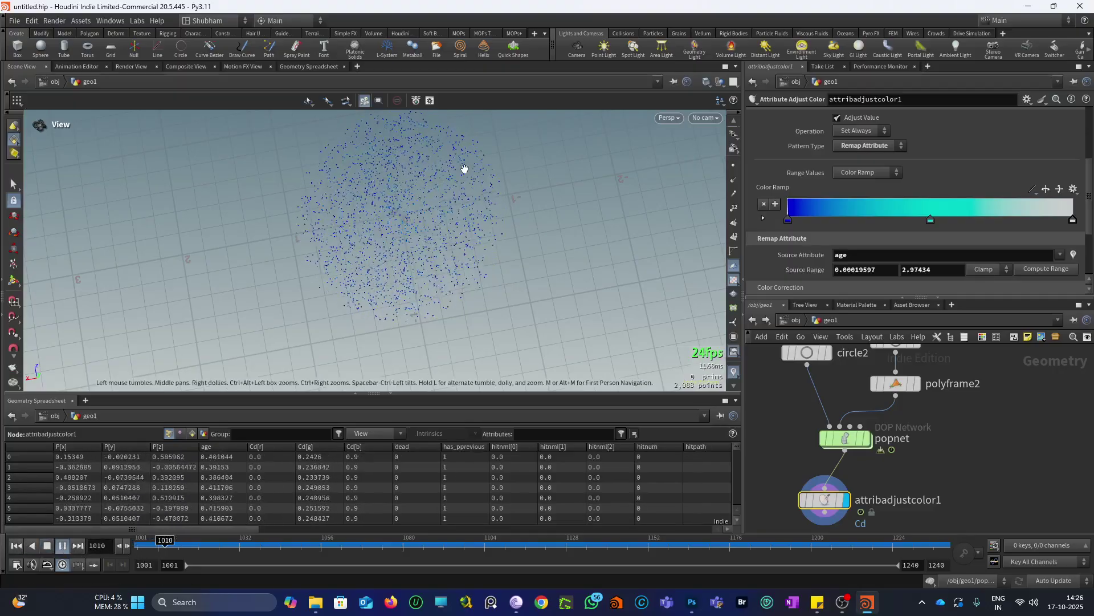
{"action": "scroll", "coordinate": [893, 450], "scroll_direction": "down", "scroll_amount": 2}
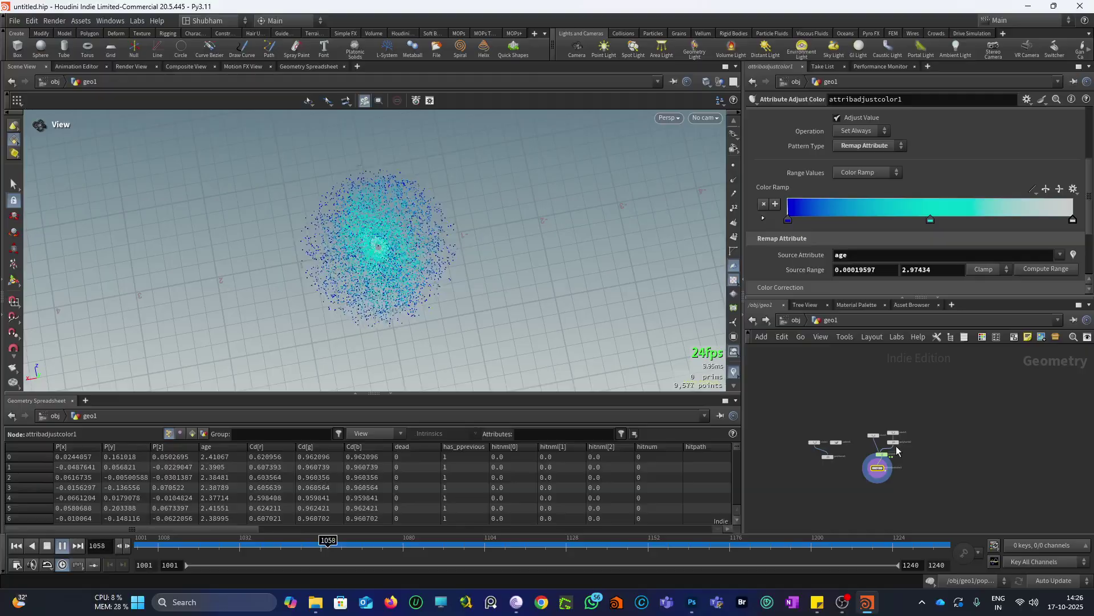
{"action": "scroll", "coordinate": [881, 400], "scroll_direction": "up", "scroll_amount": 4}
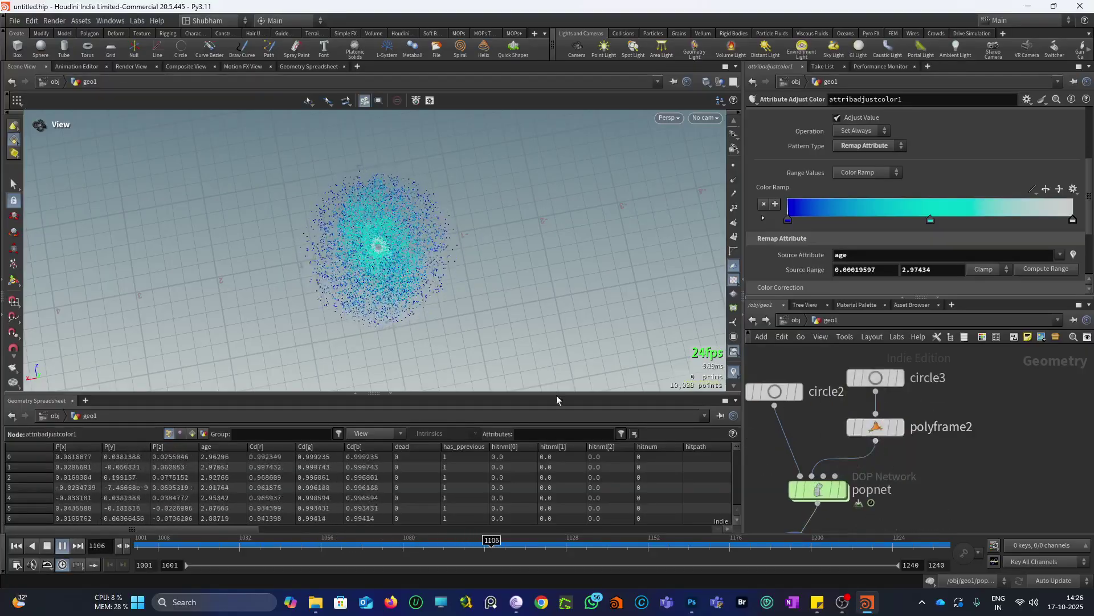
{"action": "left_click", "coordinate": [63, 548]}
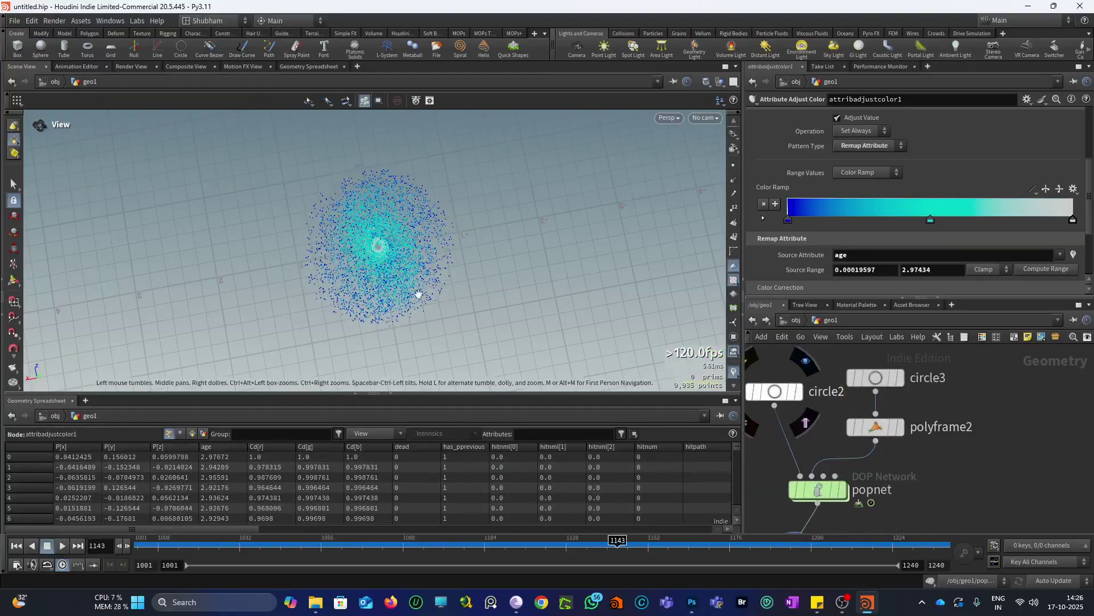
{"action": "left_click_drag", "start_coordinate": [415, 298], "coordinate": [387, 204]}
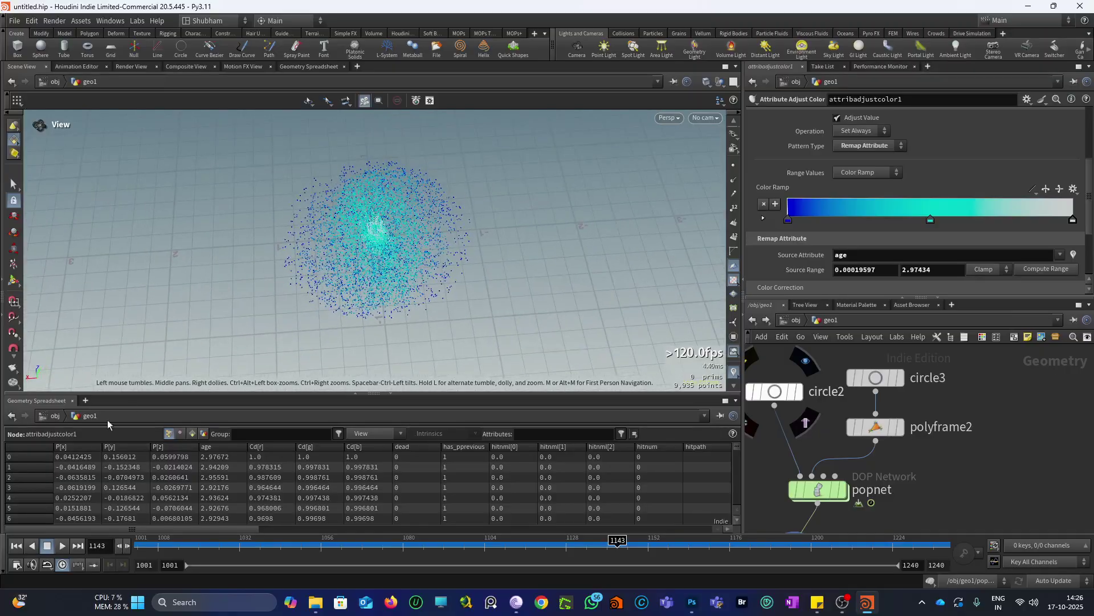
At frame 1001, duplicate circle3 as circle4, set its Arc Type to Open Arc, and template it as a viewport outline.
{"action": "key", "text": "ctrl+Up"}
{"action": "scroll", "coordinate": [859, 381], "scroll_direction": "down", "scroll_amount": 1}
{"action": "left_click", "coordinate": [859, 378]}
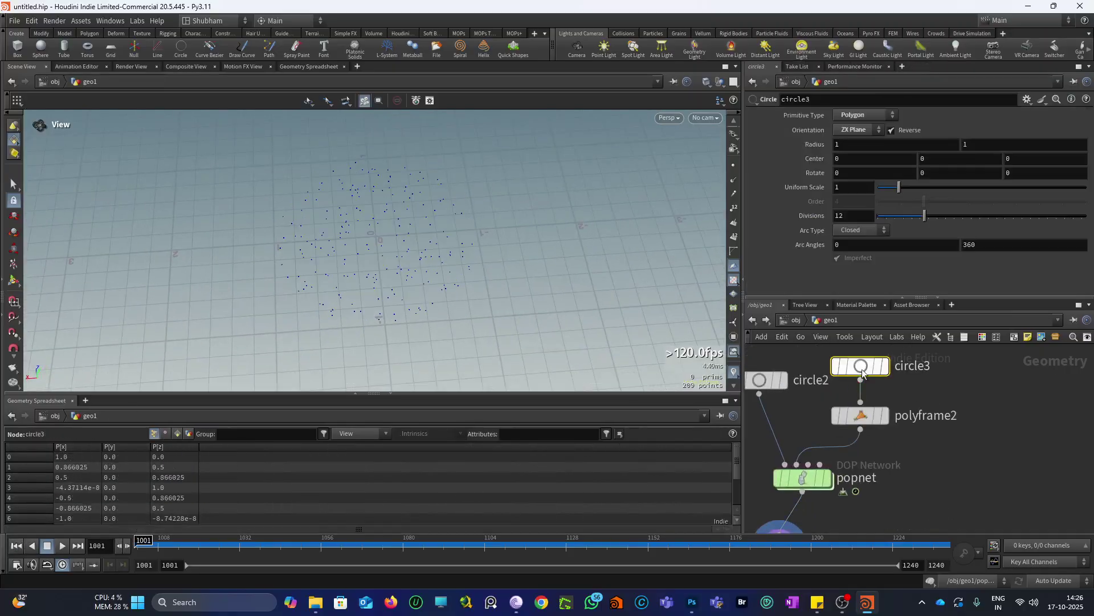
{"action": "scroll", "coordinate": [859, 378], "scroll_direction": "down", "scroll_amount": 1}
{"action": "left_click_drag", "start_coordinate": [861, 370], "coordinate": [961, 379], "text": "alt"}
{"action": "left_click", "coordinate": [861, 230]}
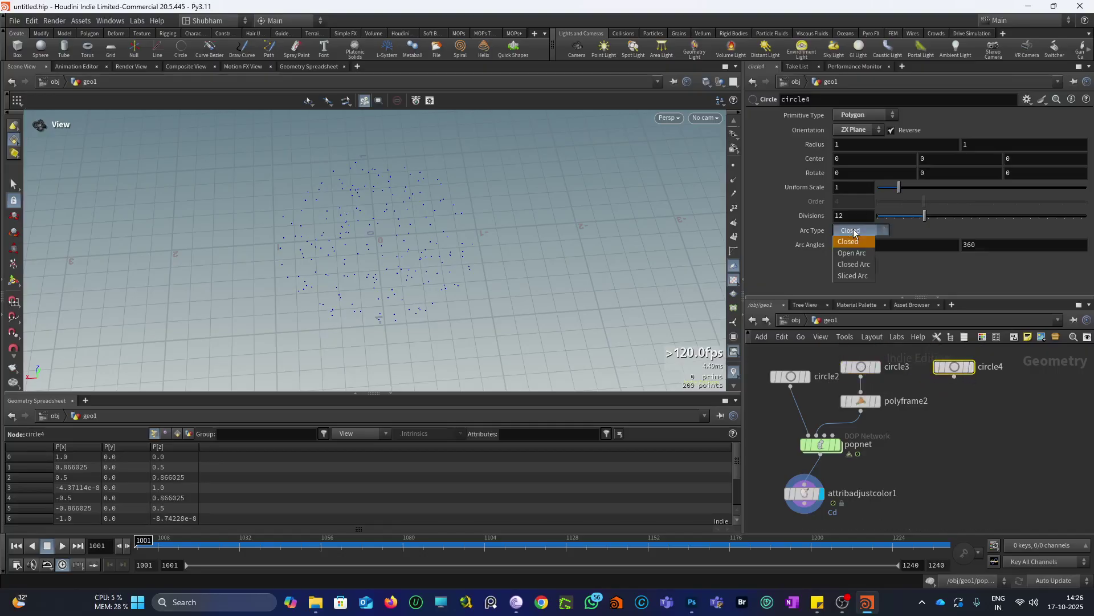
{"action": "left_click", "coordinate": [853, 253]}
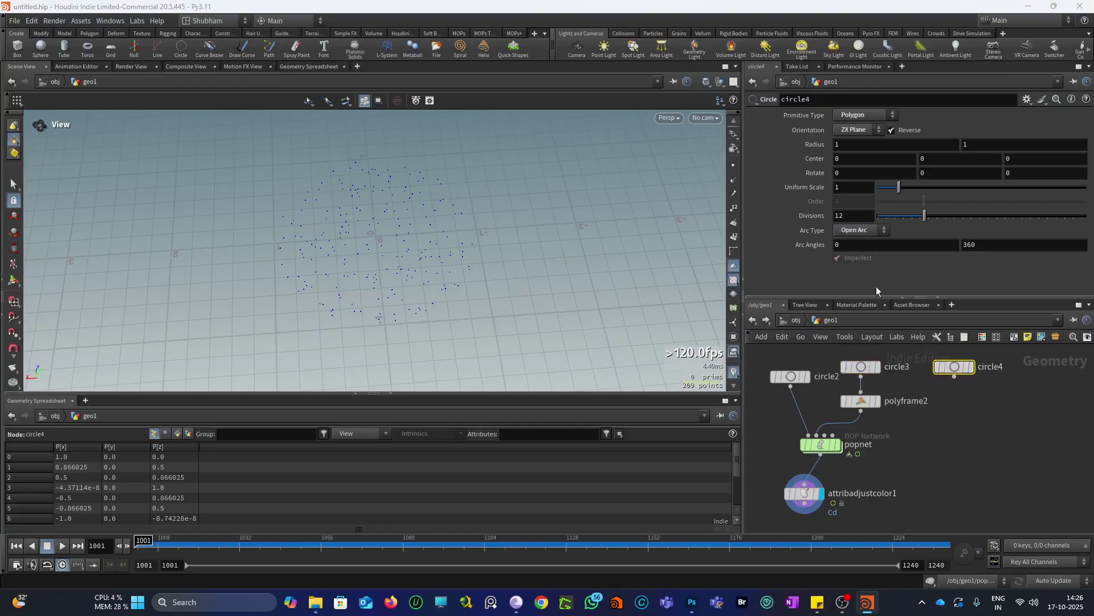
{"action": "left_click", "coordinate": [970, 366]}
{"action": "left_click_drag", "start_coordinate": [410, 230], "coordinate": [393, 302]}
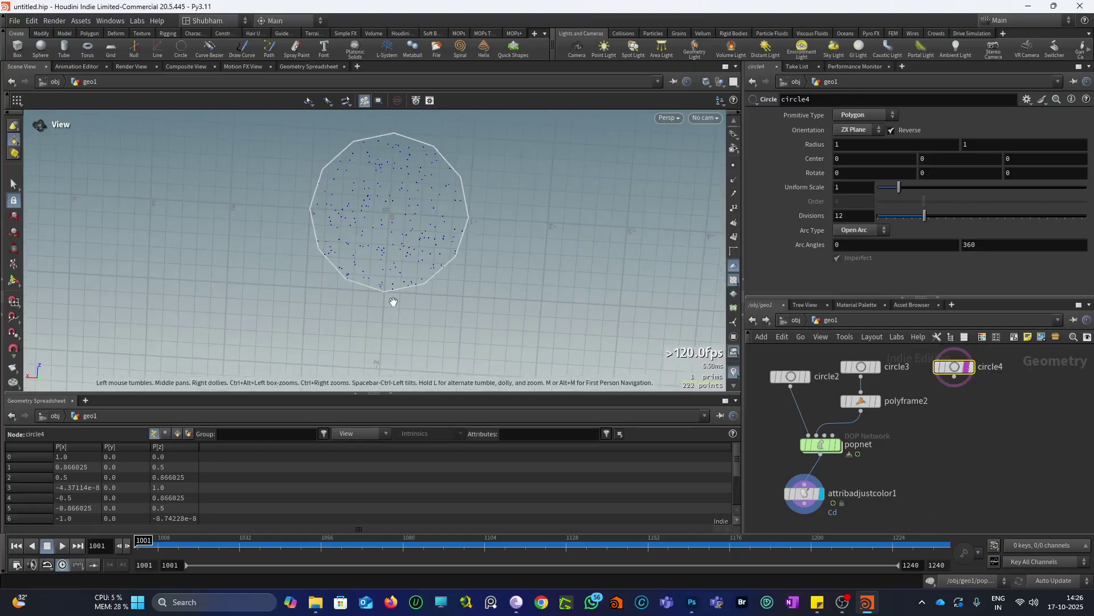
Play the simulation and check the particle motion against the templated circle outline, stopping playback to inspect it.
{"action": "left_click", "coordinate": [66, 545]}
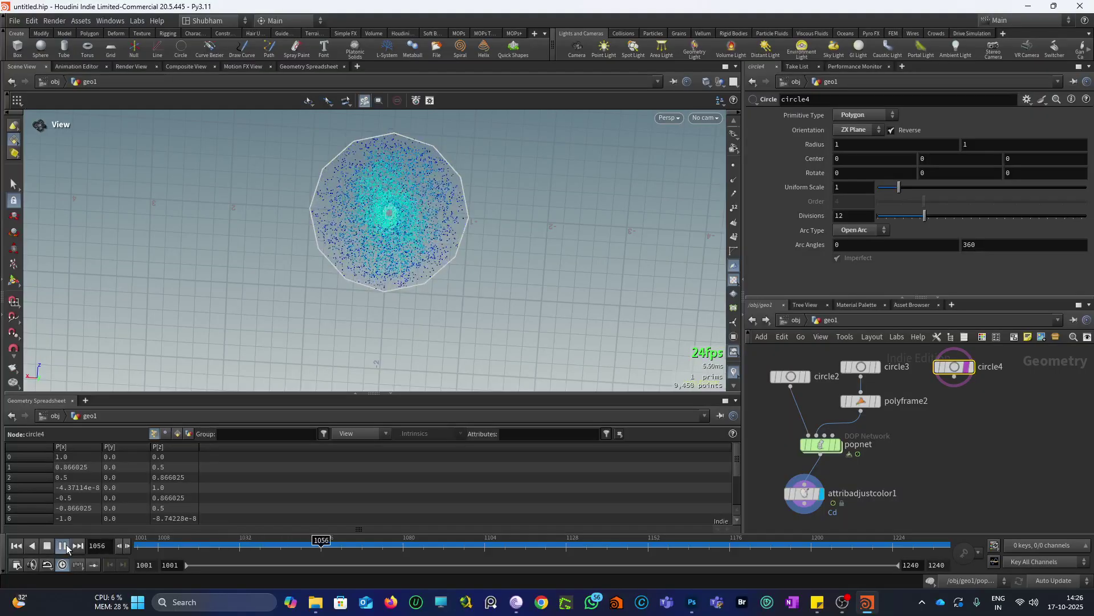
{"action": "left_click", "coordinate": [66, 544]}
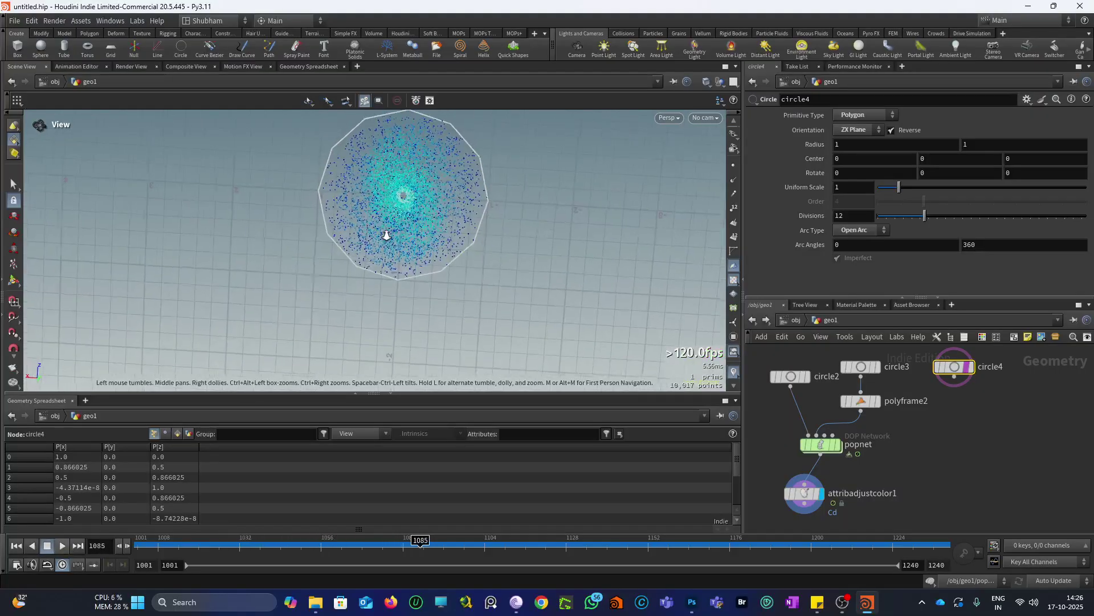
{"action": "left_click_drag", "start_coordinate": [386, 234], "coordinate": [544, 228]}
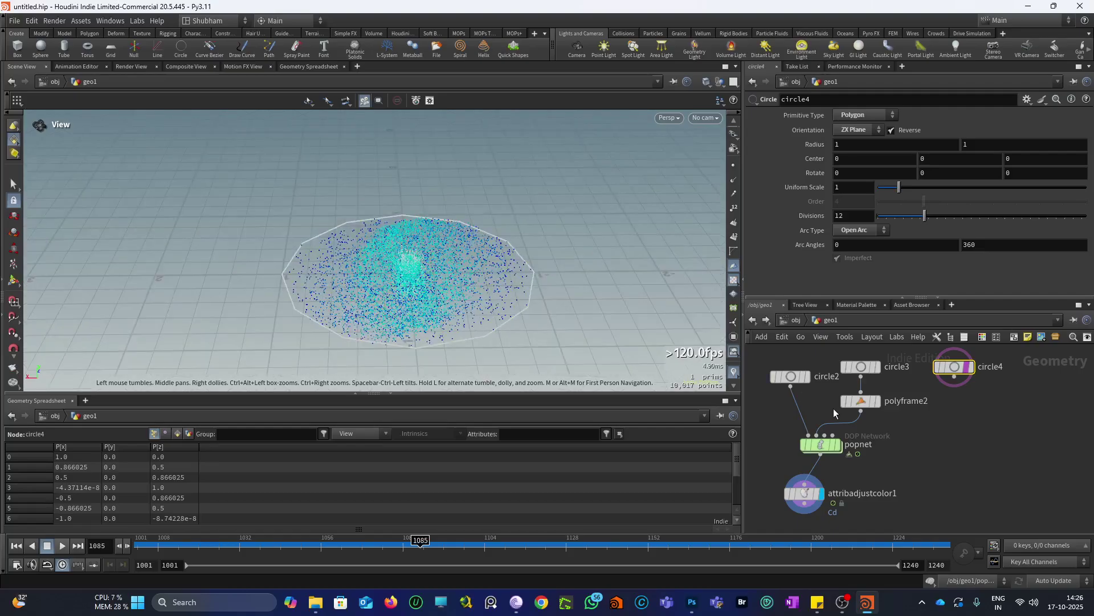
Inside popnet, insert a POP Wind node between source_first_input and wire_pops_into_here, with noise Amplitude 2.42 and Swirl Size 1.17.
{"action": "double_click", "coordinate": [827, 445]}
{"action": "middle_click_drag", "start_coordinate": [950, 450], "coordinate": [888, 467]}
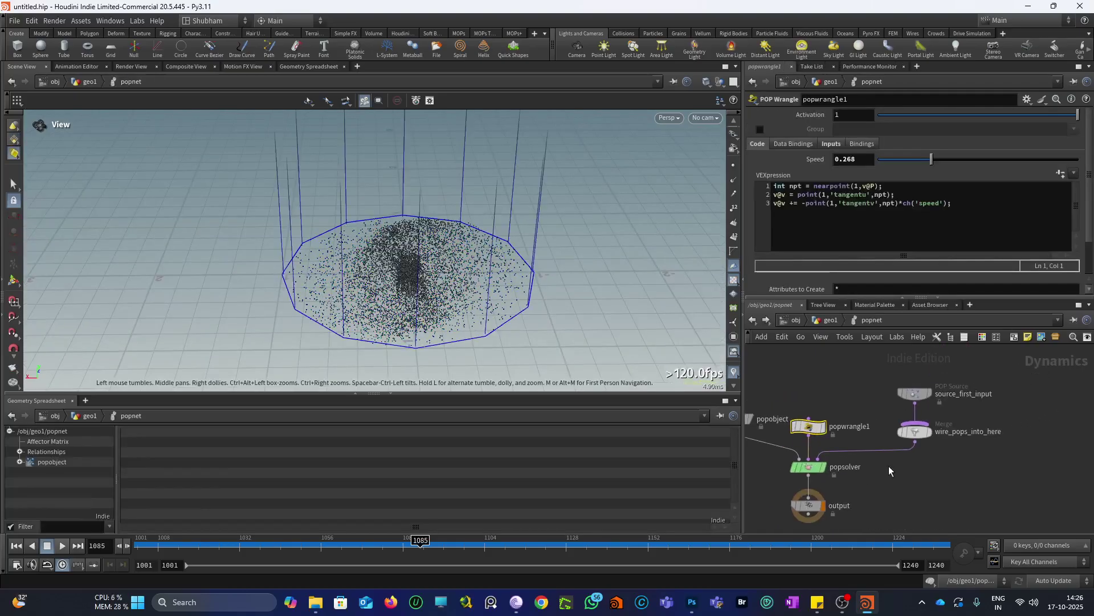
{"action": "left_click_drag", "start_coordinate": [915, 393], "coordinate": [909, 363]}
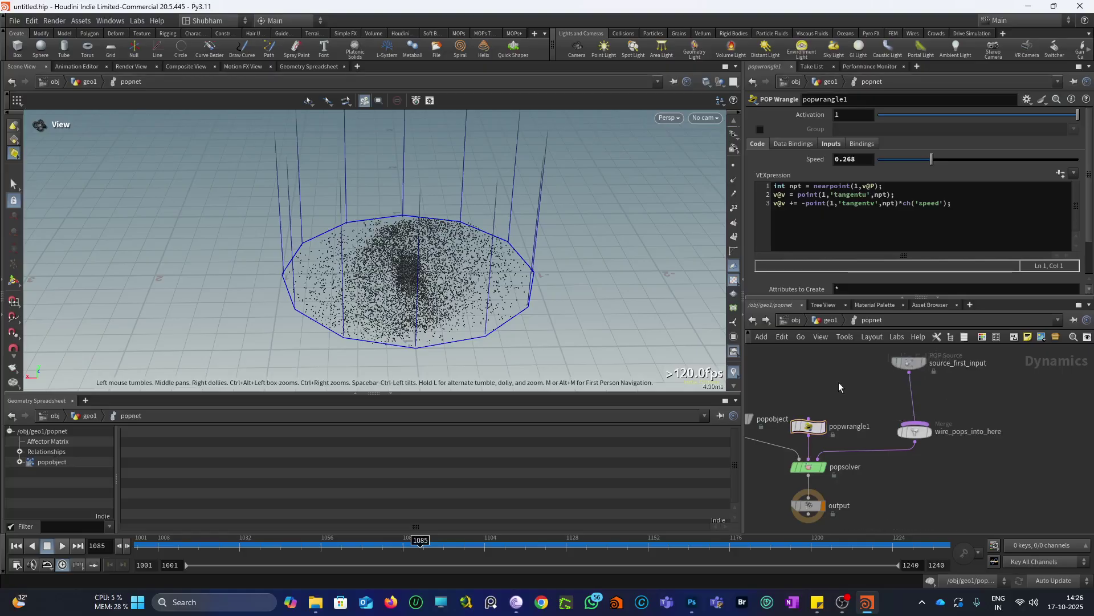
{"action": "key", "text": "Tab"}
{"action": "type", "text": "pop w"}
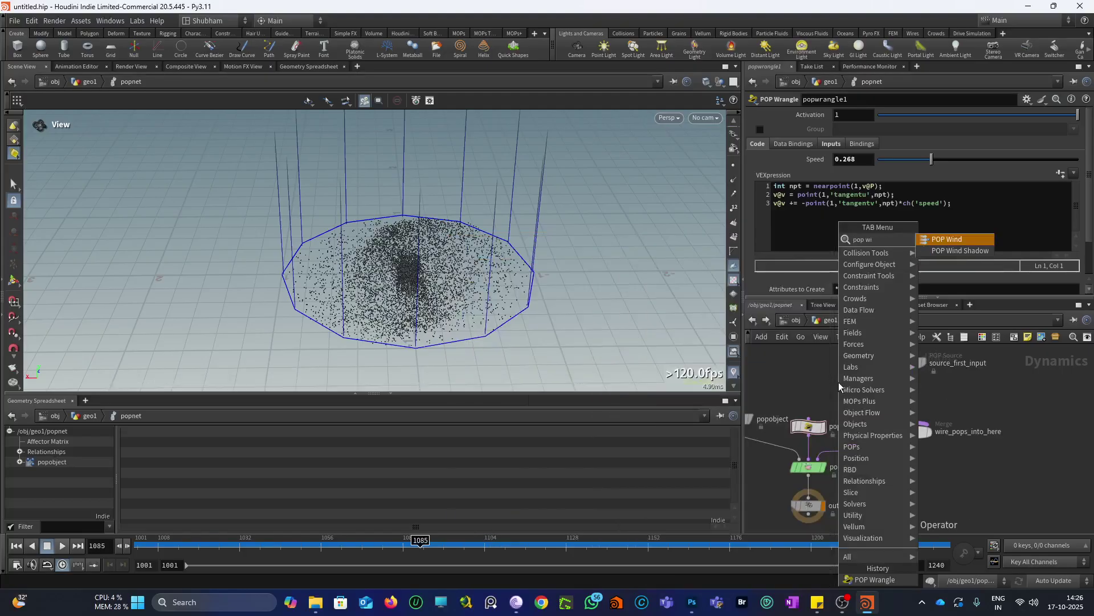
{"action": "key", "text": "Return"}
{"action": "left_click", "coordinate": [839, 382]}
{"action": "left_click_drag", "start_coordinate": [839, 386], "coordinate": [916, 401]}
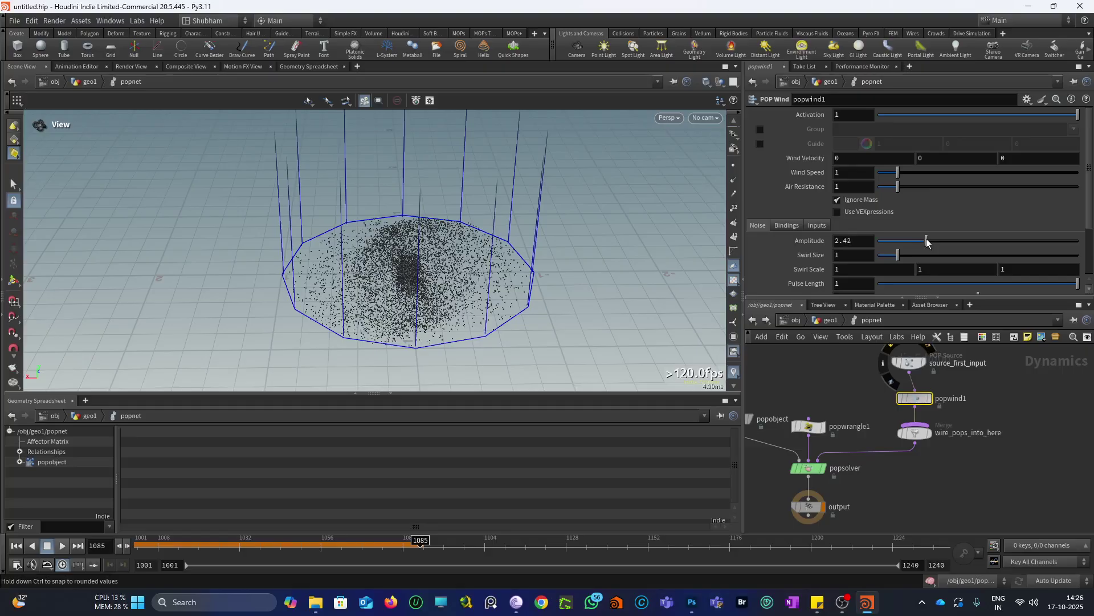
Return to geo1, replay the simulation from the start to check the wind noise, and rewind to frame 1001.
{"action": "left_click", "coordinate": [765, 320]}
{"action": "left_click_drag", "start_coordinate": [508, 306], "coordinate": [481, 341]}
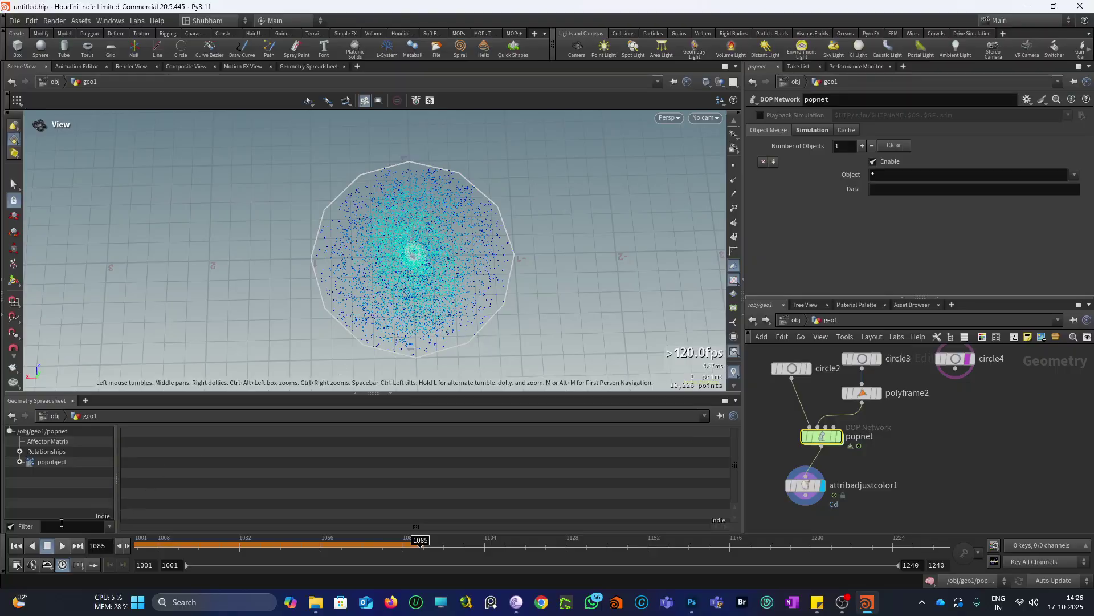
{"action": "left_click", "coordinate": [16, 546]}
{"action": "left_click", "coordinate": [62, 546]}
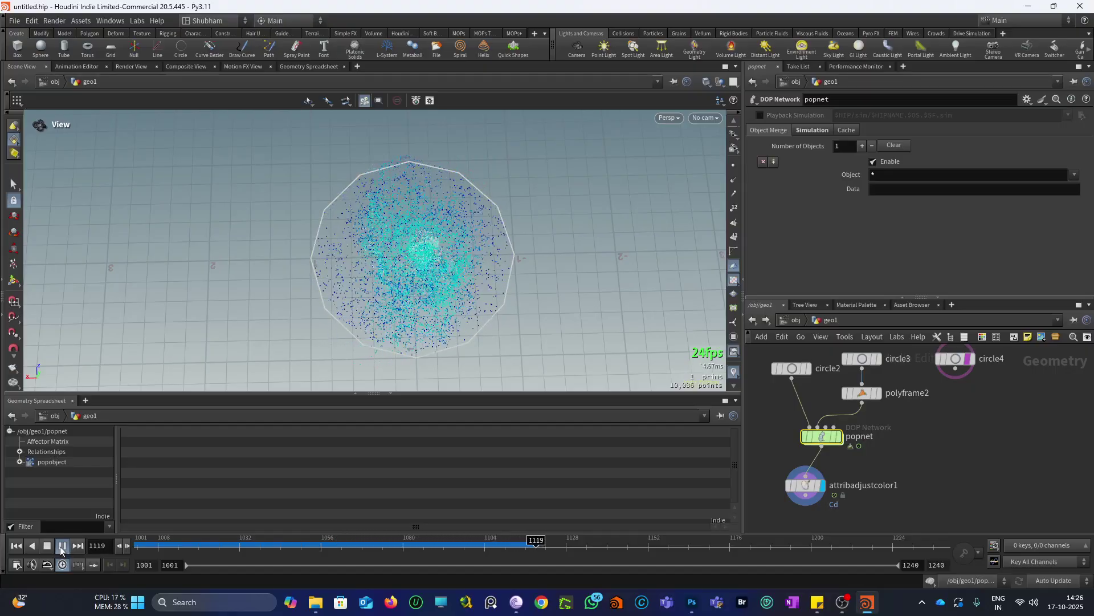
{"action": "left_click", "coordinate": [62, 546]}
{"action": "left_click", "coordinate": [16, 546]}
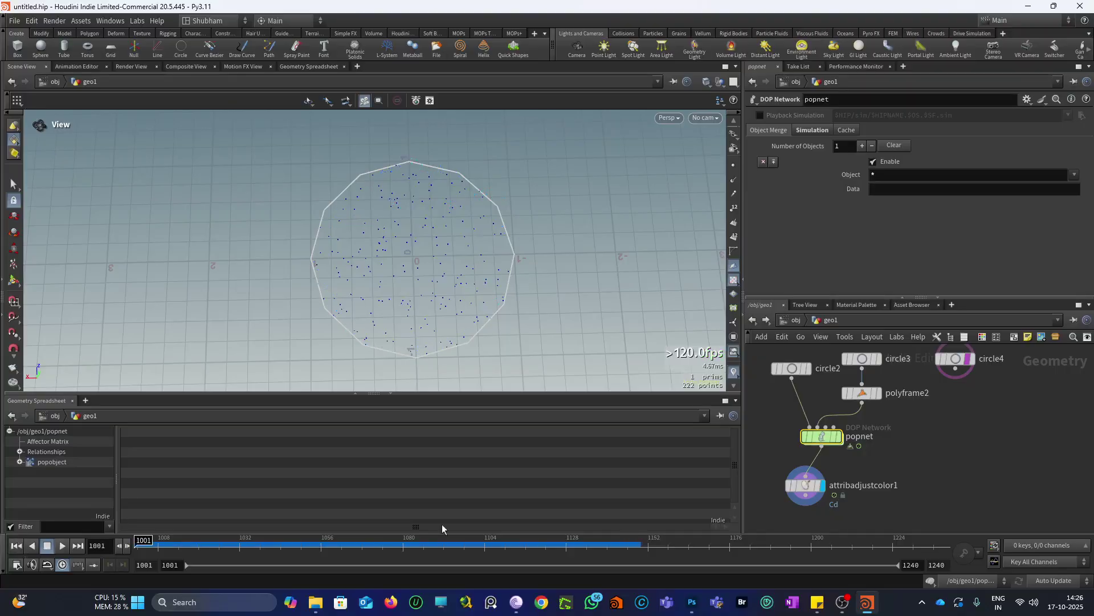
Inside popnet, set popwind1's Swirl Size to 0.8 and source_first_input's Const. Birth Rate to 50000.
{"action": "double_click", "coordinate": [832, 437]}
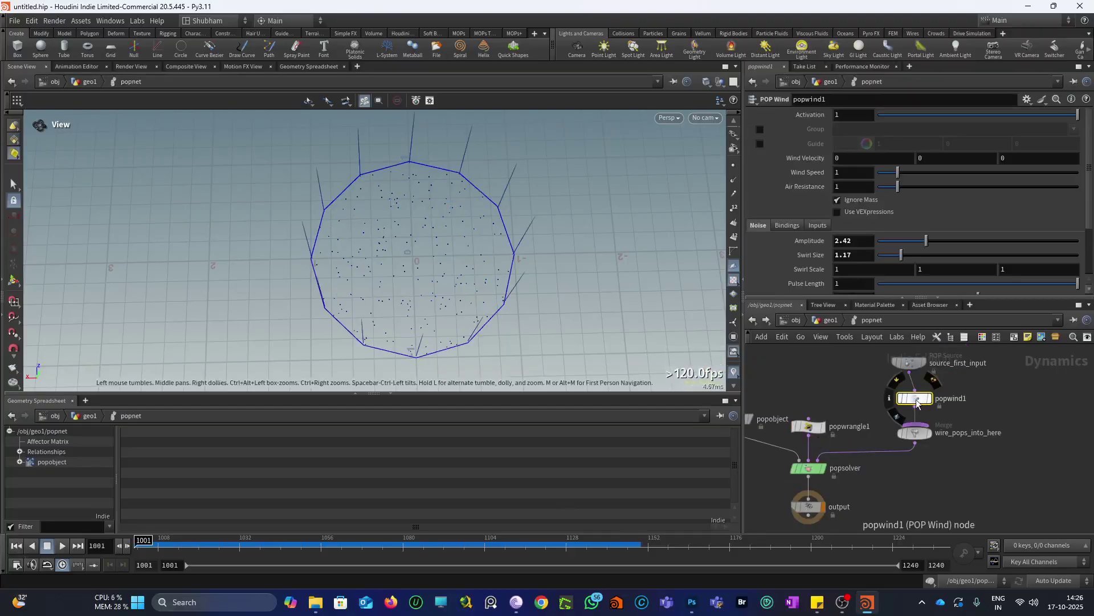
{"action": "left_click_drag", "start_coordinate": [901, 253], "coordinate": [899, 257]}
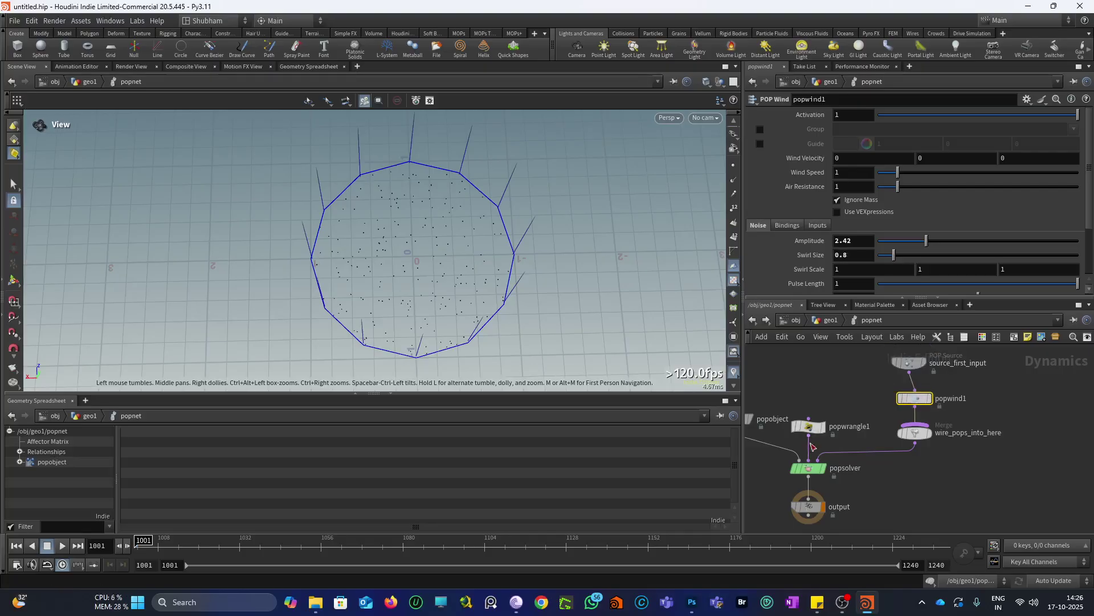
{"action": "middle_click_drag", "start_coordinate": [857, 412], "coordinate": [837, 432]}
{"action": "left_click", "coordinate": [895, 383]}
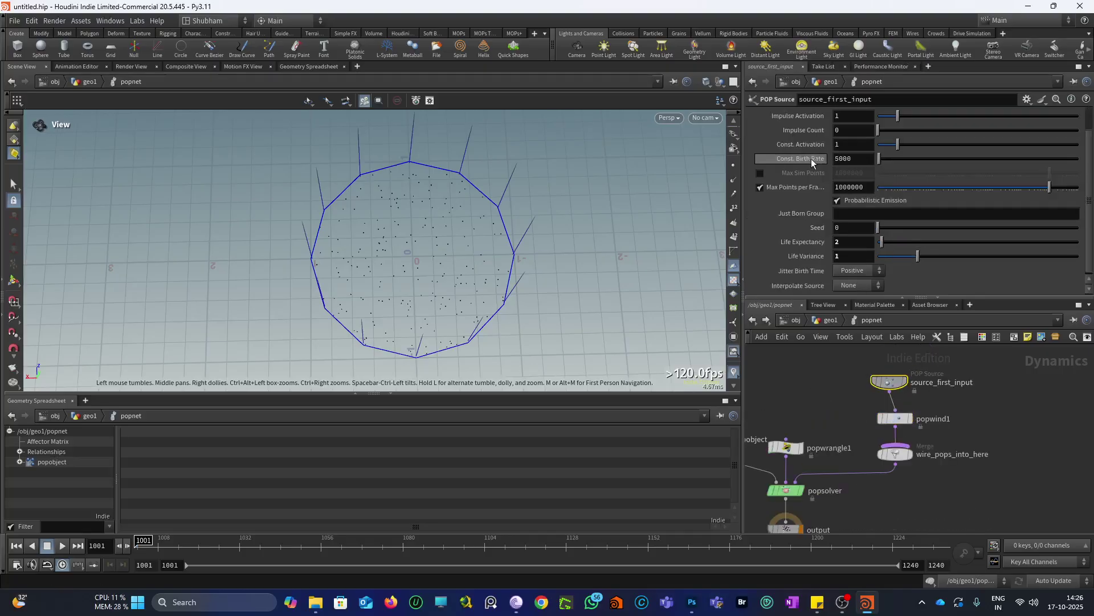
{"action": "scroll", "coordinate": [812, 158], "scroll_direction": "up", "scroll_amount": 2}
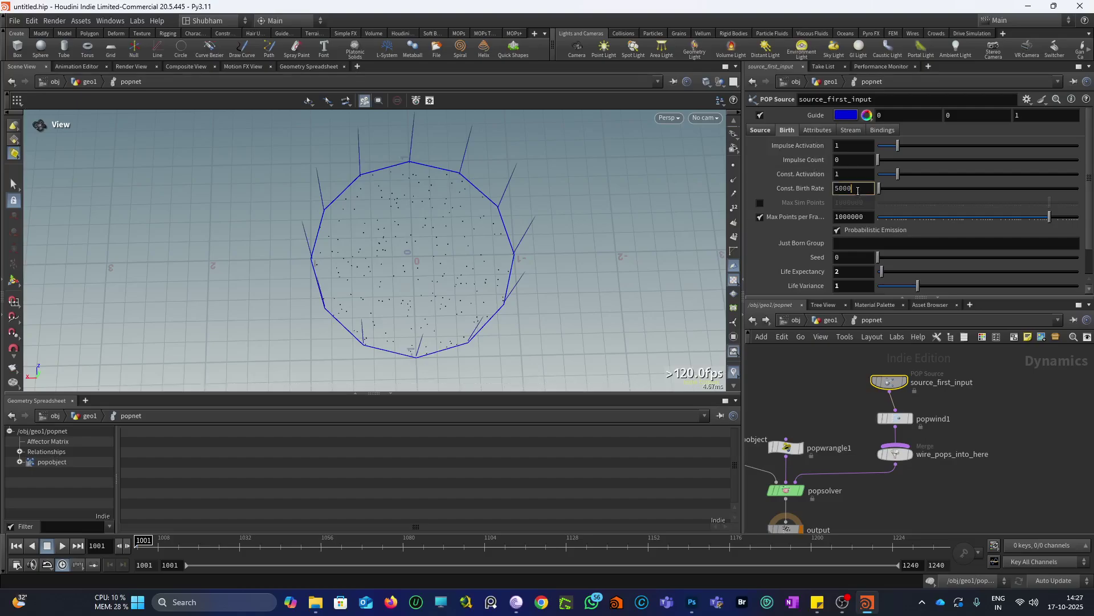
{"action": "type", "text": "0"}
{"action": "key", "text": "Return"}
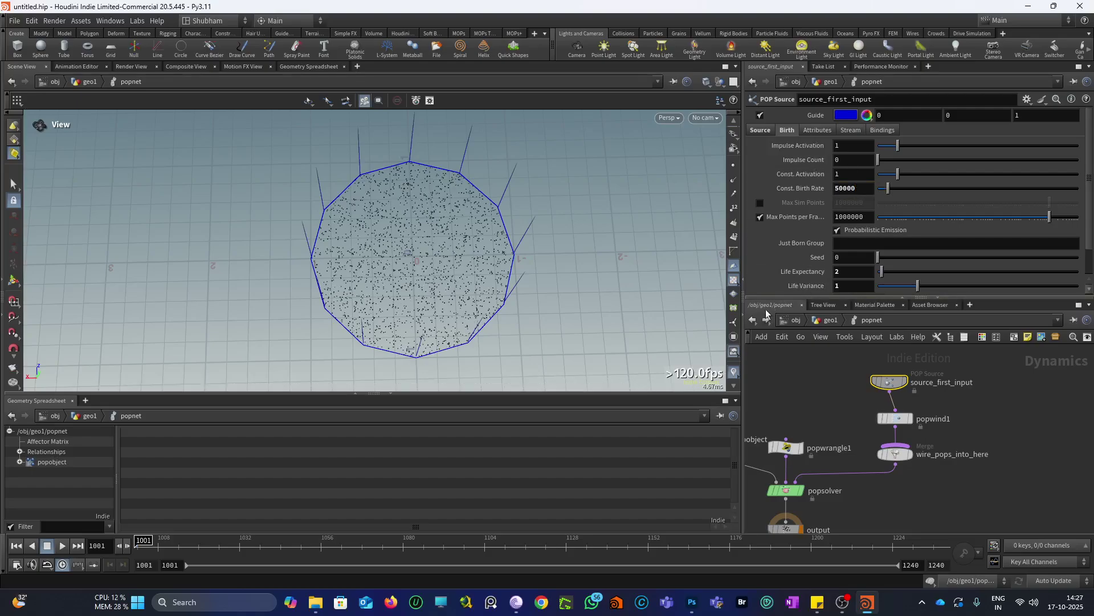
Return to geo1 and set the viewport background's Color Scheme to Dark in the Display Options.
{"action": "left_click", "coordinate": [752, 321]}
{"action": "left_click_drag", "start_coordinate": [404, 252], "coordinate": [402, 298]}
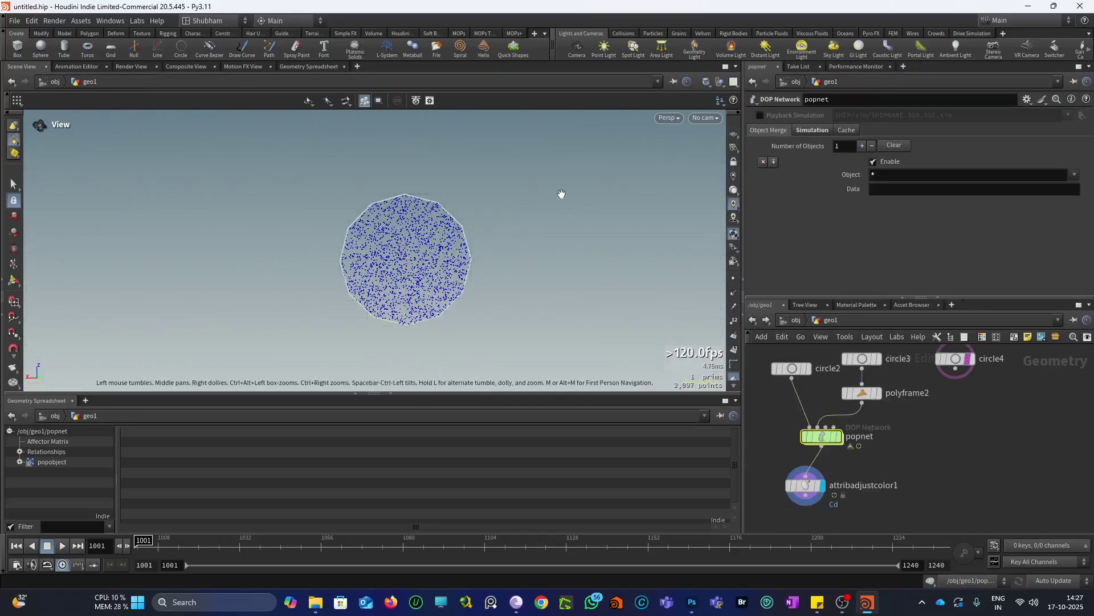
{"action": "key", "text": "d"}
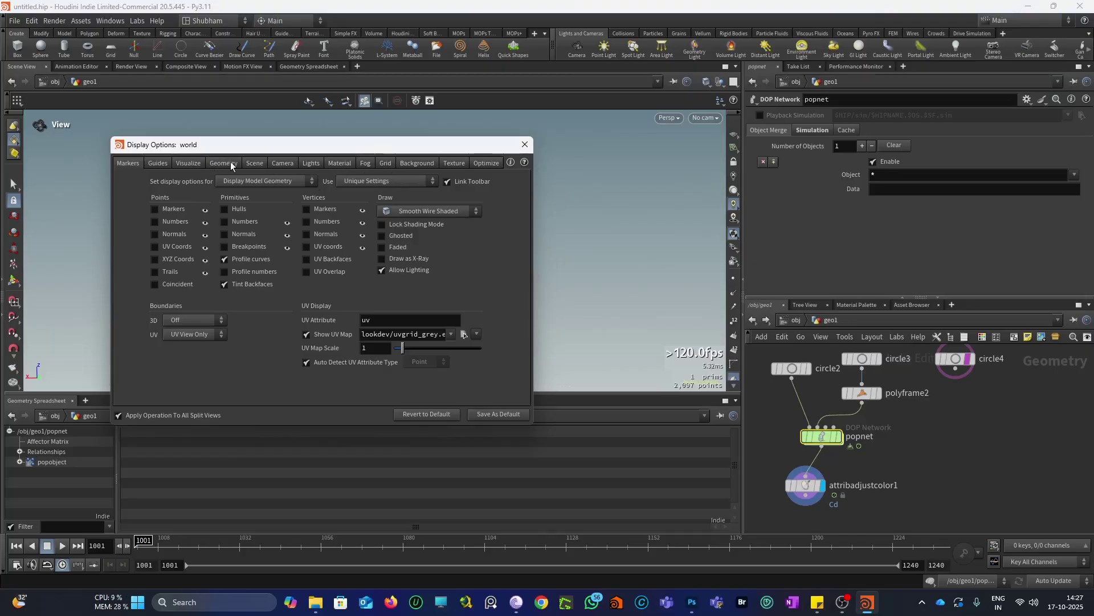
{"action": "left_click", "coordinate": [395, 163]}
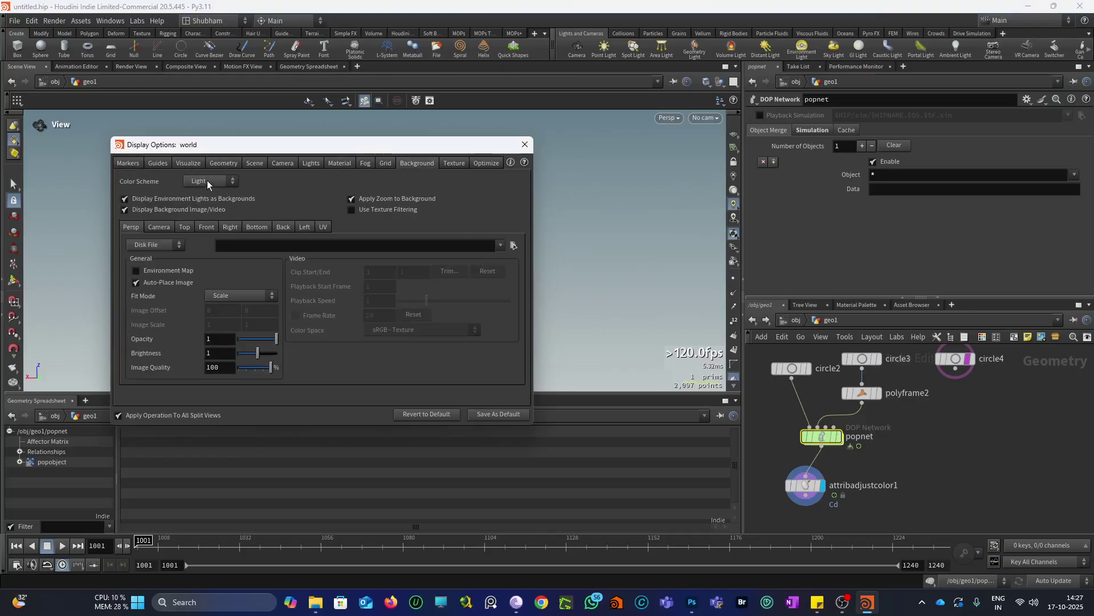
{"action": "left_click", "coordinate": [203, 204]}
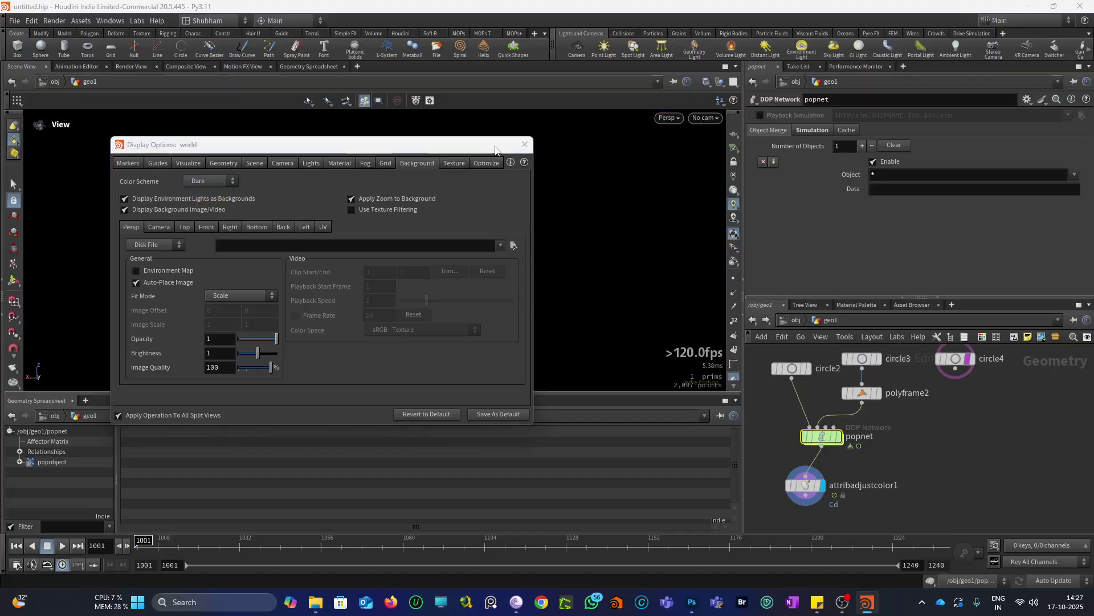
{"action": "left_click", "coordinate": [523, 145]}
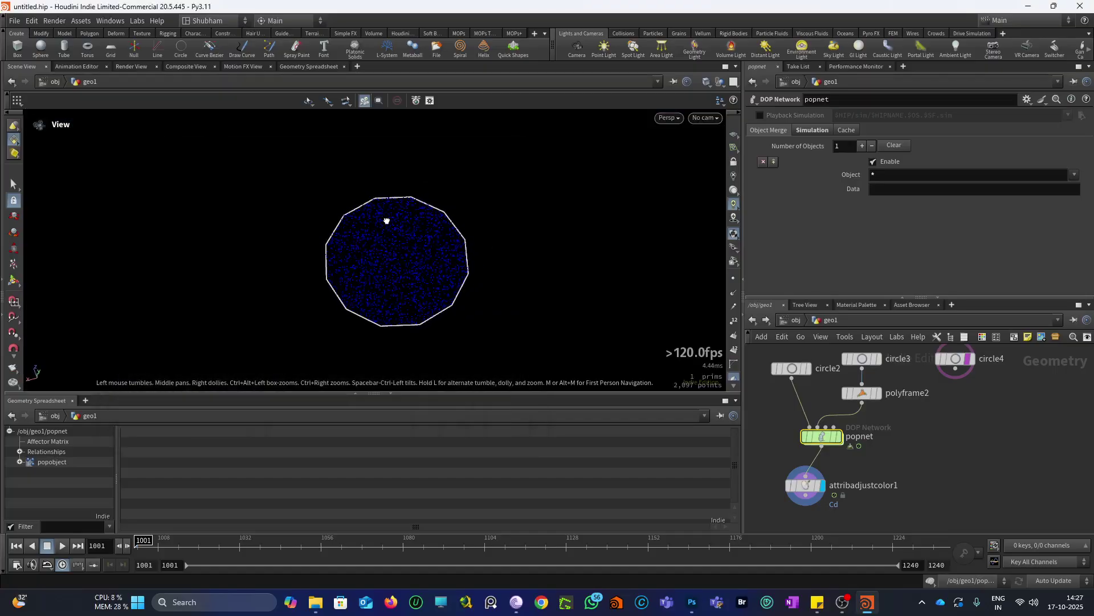
Play the denser particle simulation against the dark background to check the swirling motion inside the circle outline, and stop playback.
{"action": "left_click", "coordinate": [59, 546]}
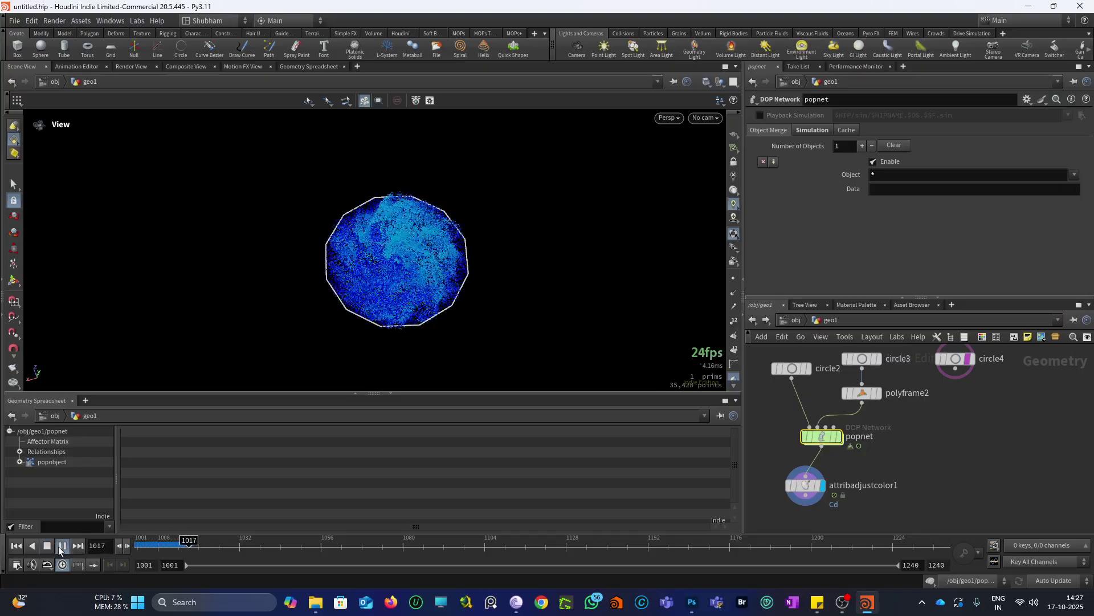
{"action": "left_click_drag", "start_coordinate": [452, 275], "coordinate": [449, 306]}
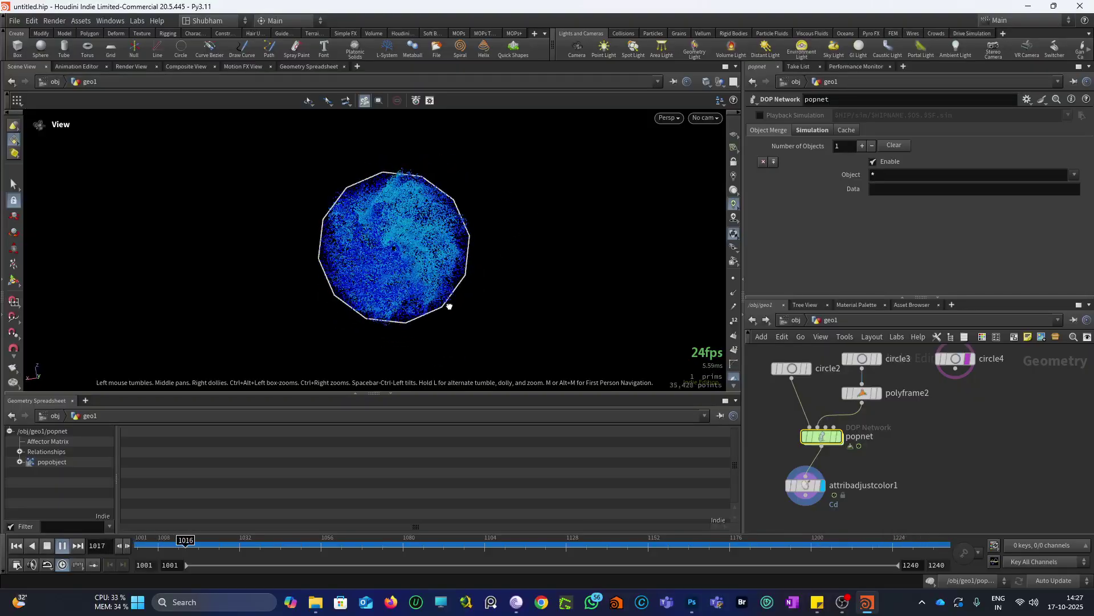
{"action": "left_click", "coordinate": [63, 546]}
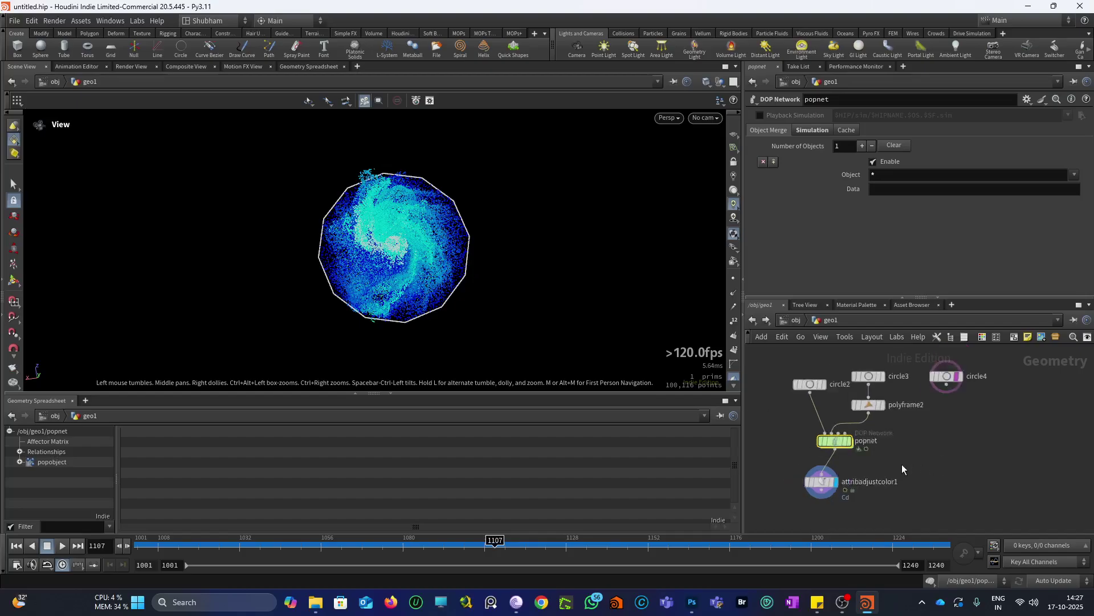
{"action": "scroll", "coordinate": [855, 456], "scroll_direction": "up", "scroll_amount": 3}
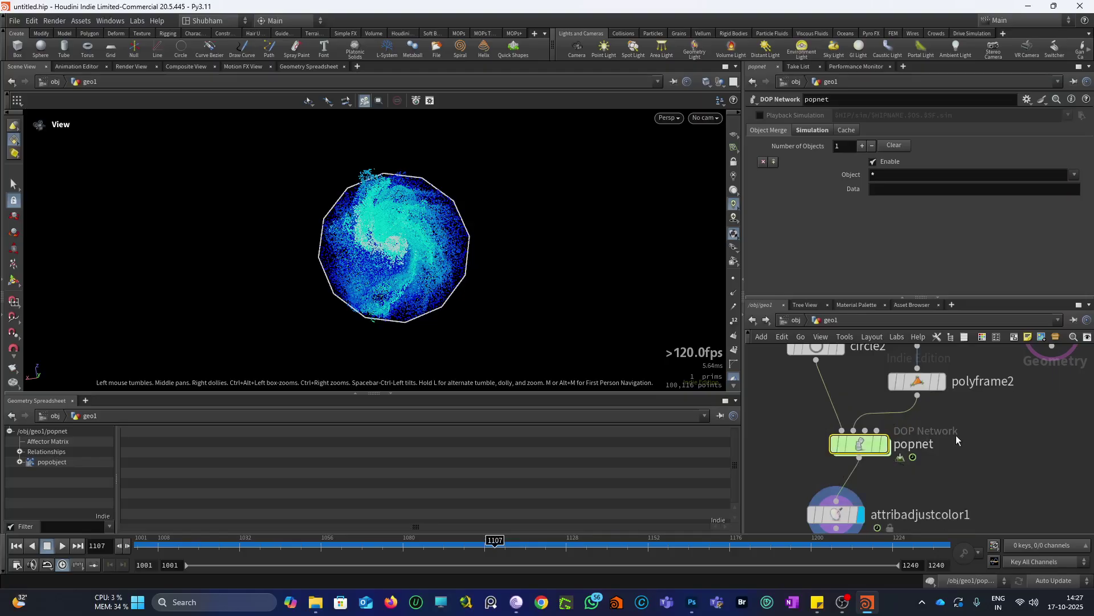
{"action": "scroll", "coordinate": [955, 435], "scroll_direction": "down", "scroll_amount": 2}
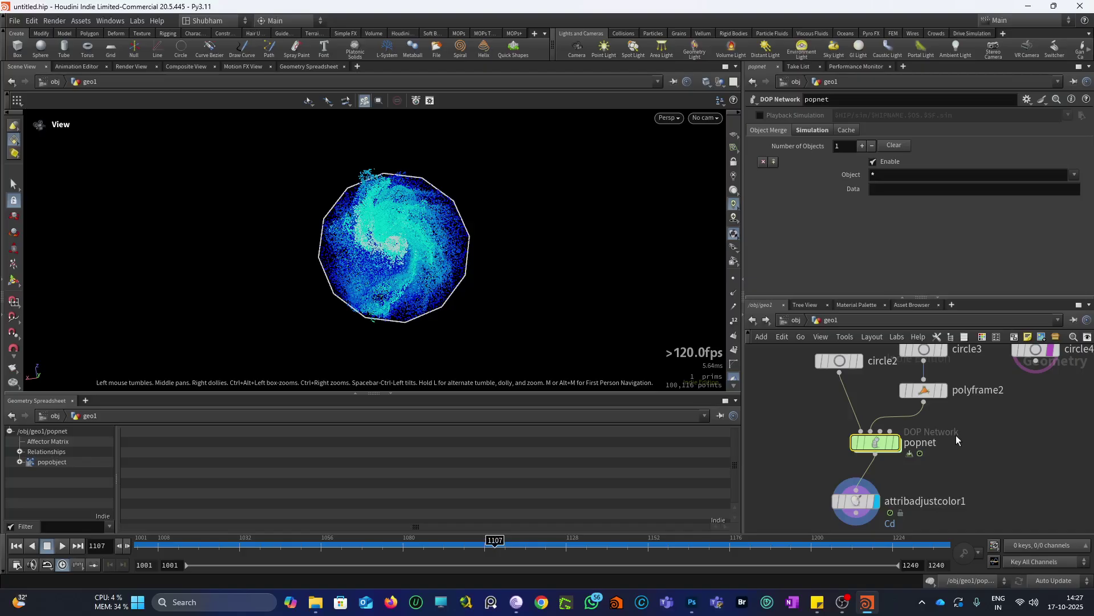